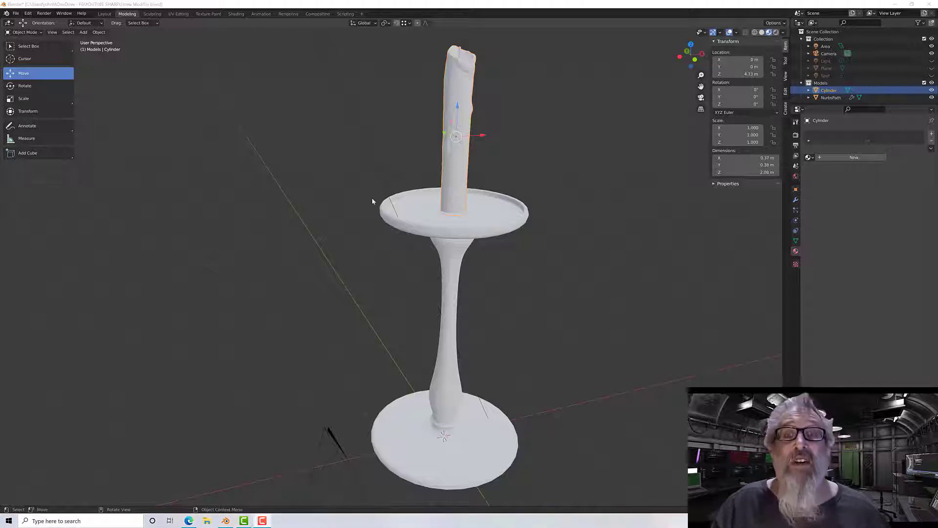
# Step: Create a new material on the candlestick holder and name it Metal
pyautogui.click(460, 241)
pyautogui.moveTo(460, 240); pyautogui.dragTo(387, 251, button='middle')
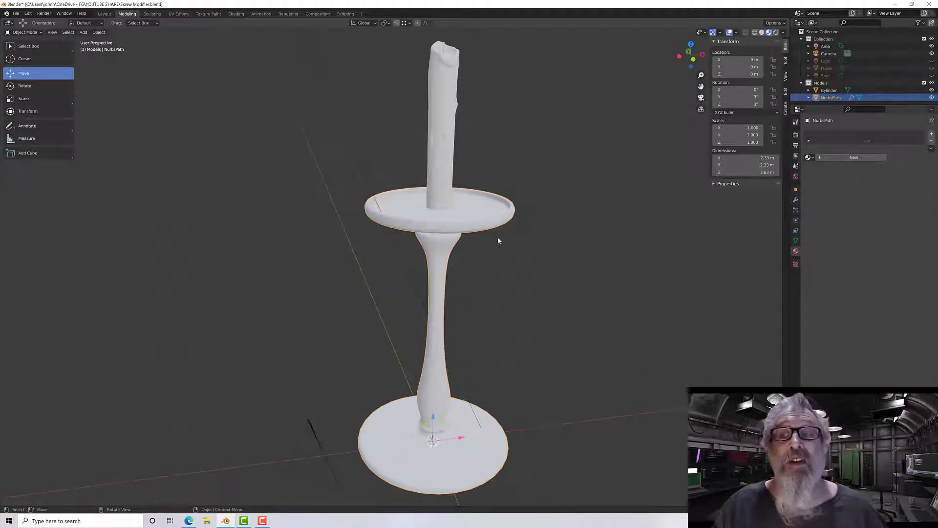
pyautogui.click(849, 158)
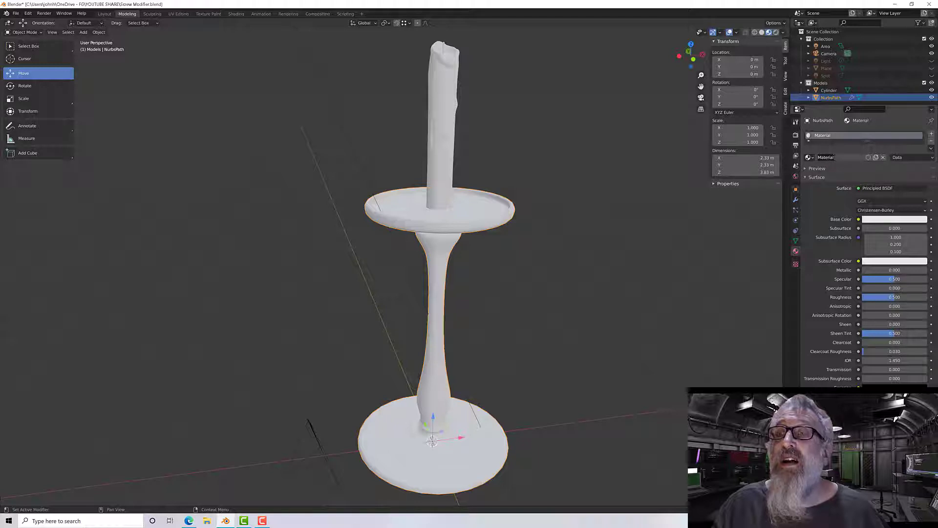
pyautogui.doubleClick(835, 157)
pyautogui.write('Me')
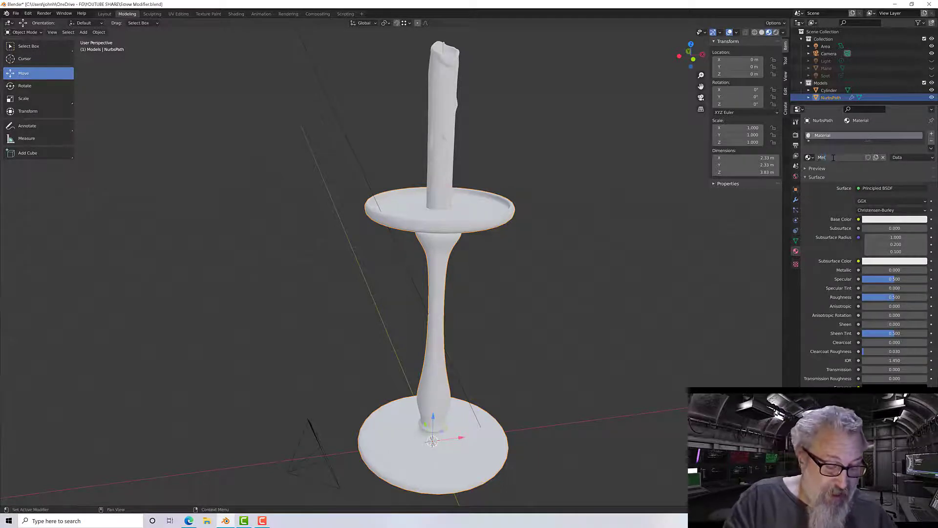
pyautogui.write('tal')
pyautogui.press('Return')
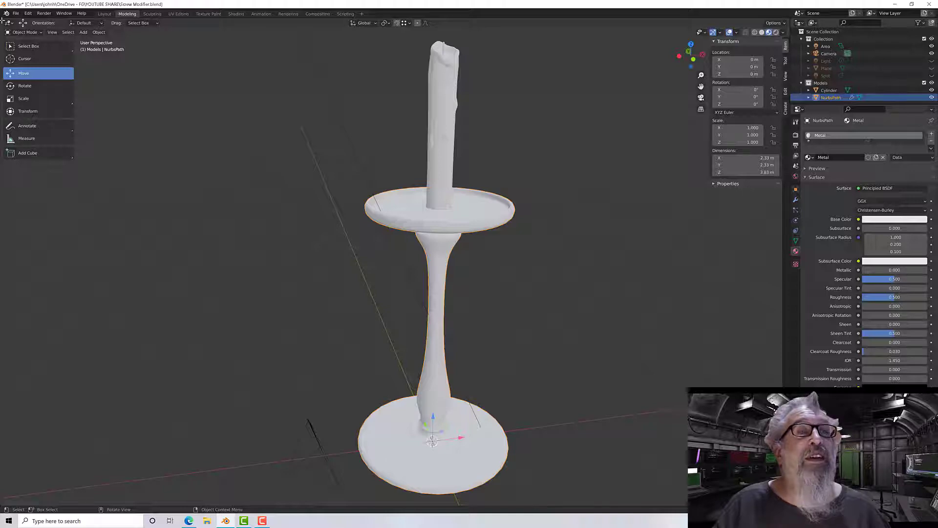
# Step: Split the 3D viewport in two, make one half a Shader Editor without its sidebar, and reposition the material's nodes
pyautogui.moveTo(2, 22); pyautogui.dragTo(424, 195)
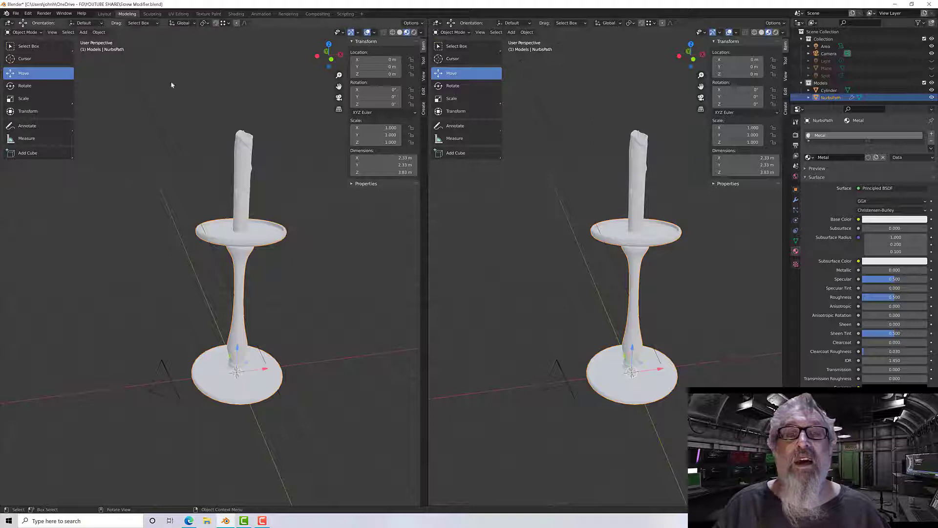
pyautogui.click(300, 185)
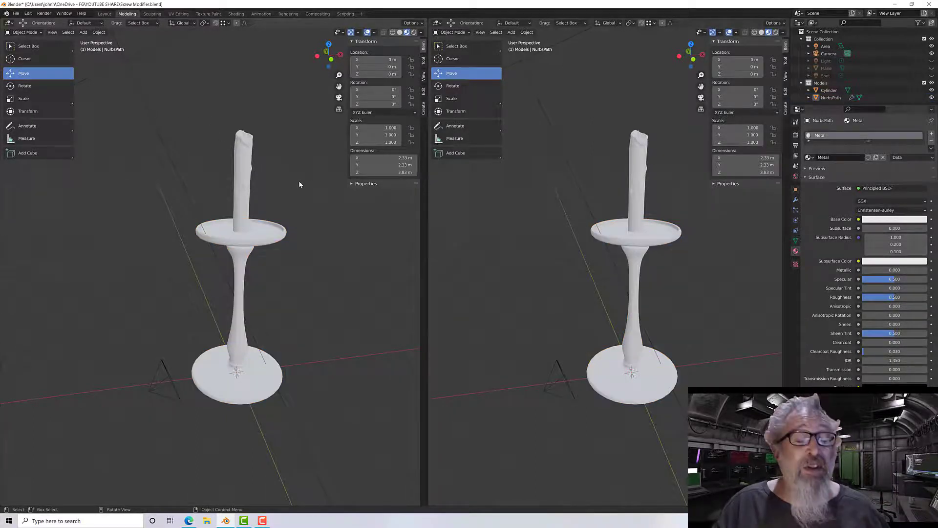
pyautogui.click(8, 23)
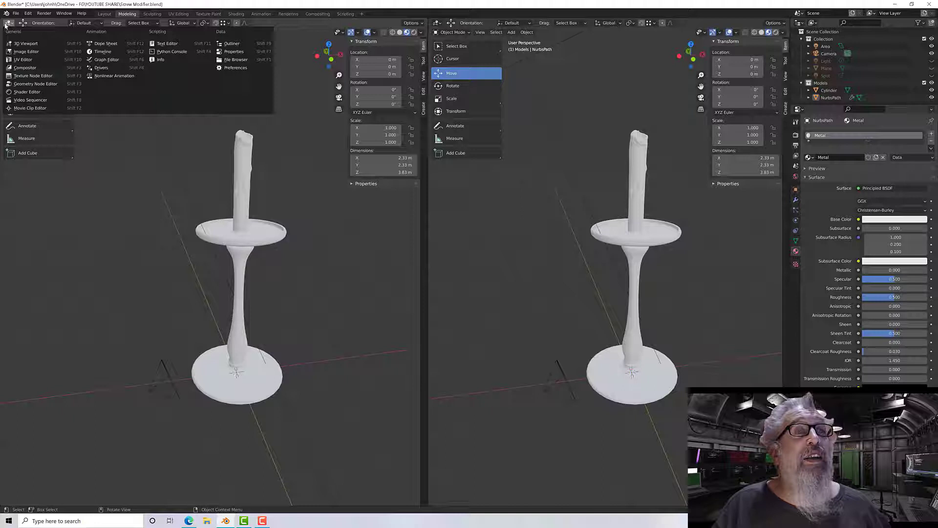
pyautogui.click(30, 92)
pyautogui.moveTo(184, 224); pyautogui.dragTo(285, 99, button='middle')
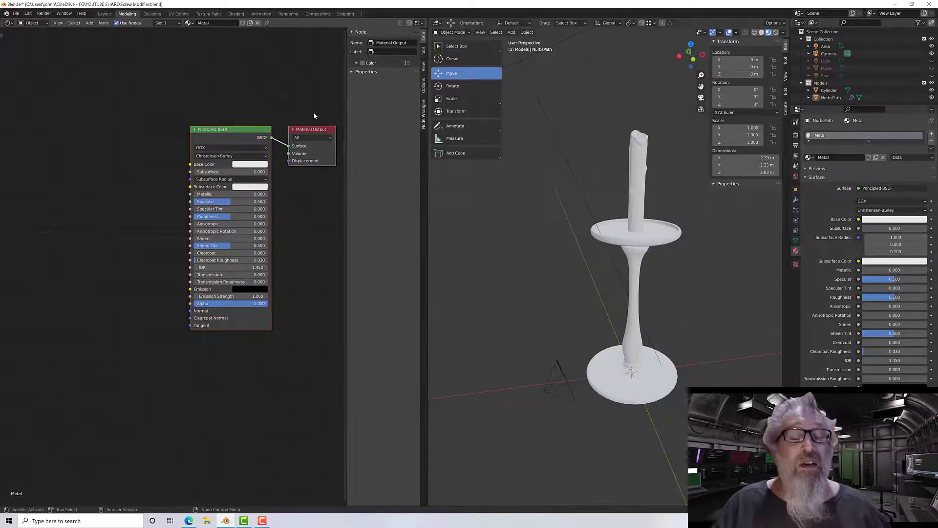
pyautogui.press('n')
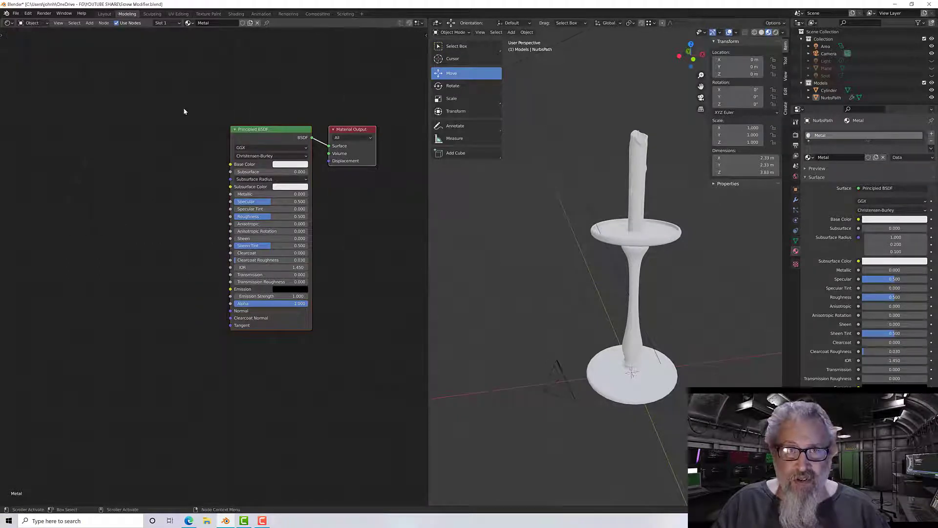
pyautogui.moveTo(186, 113); pyautogui.dragTo(393, 348)
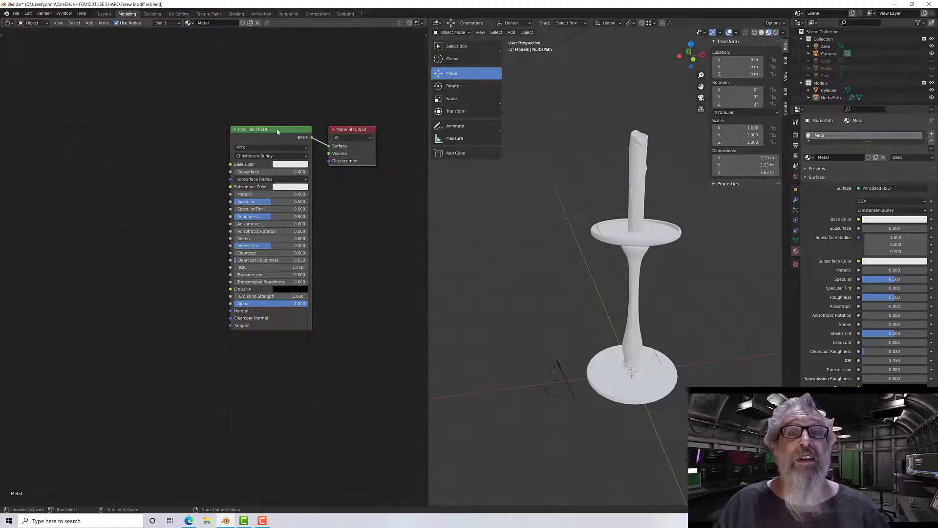
pyautogui.moveTo(277, 131); pyautogui.dragTo(293, 130)
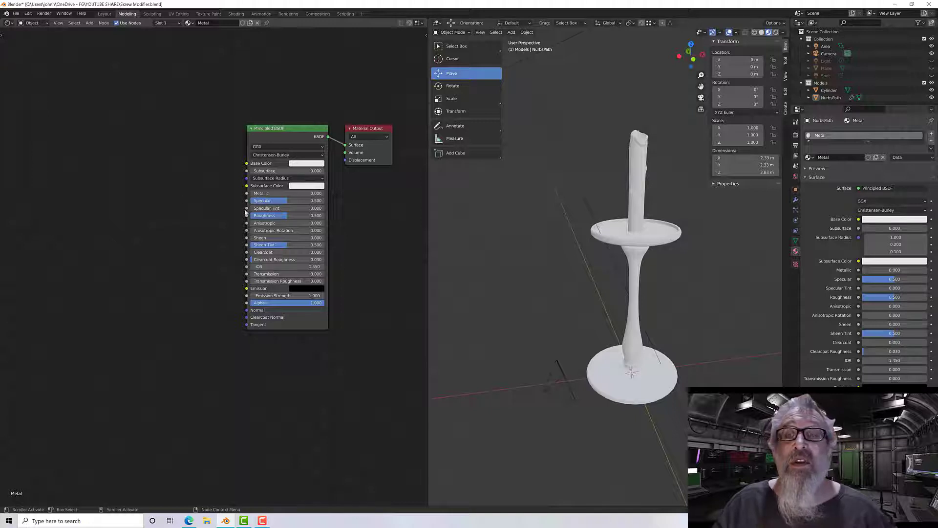
# Step: Switch the 3D viewport to rendered shading and display the scene's render engine settings
pyautogui.click(777, 32)
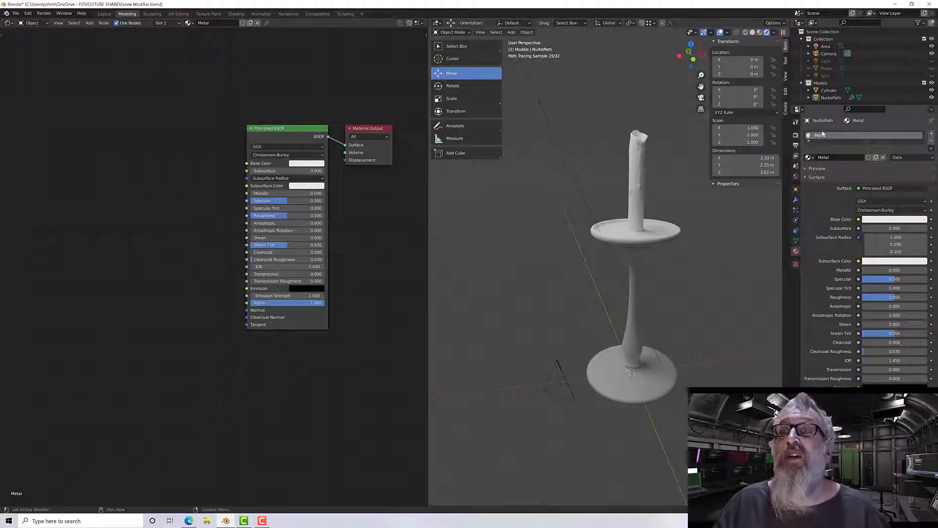
pyautogui.click(795, 135)
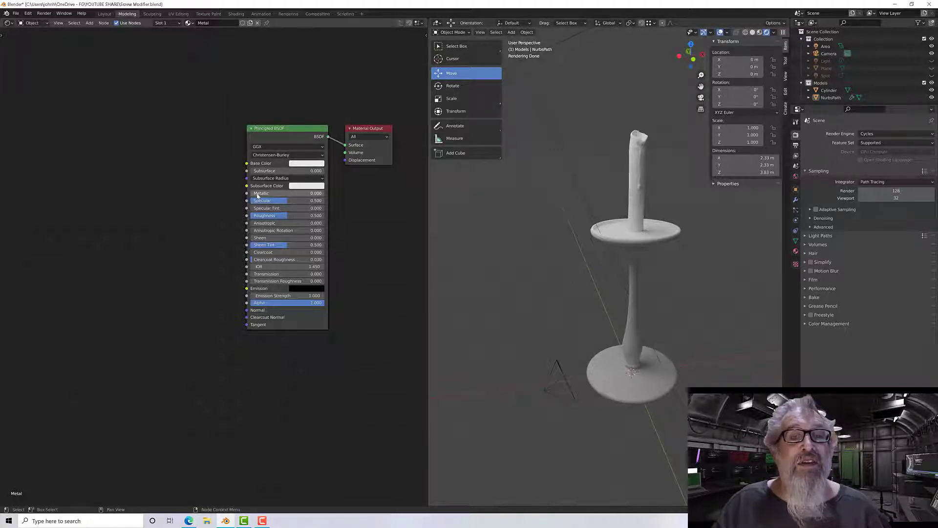
# Step: Set the Principled BSDF's Metallic to 1.000 and Roughness to 0.000
pyautogui.moveTo(258, 196); pyautogui.dragTo(323, 196)
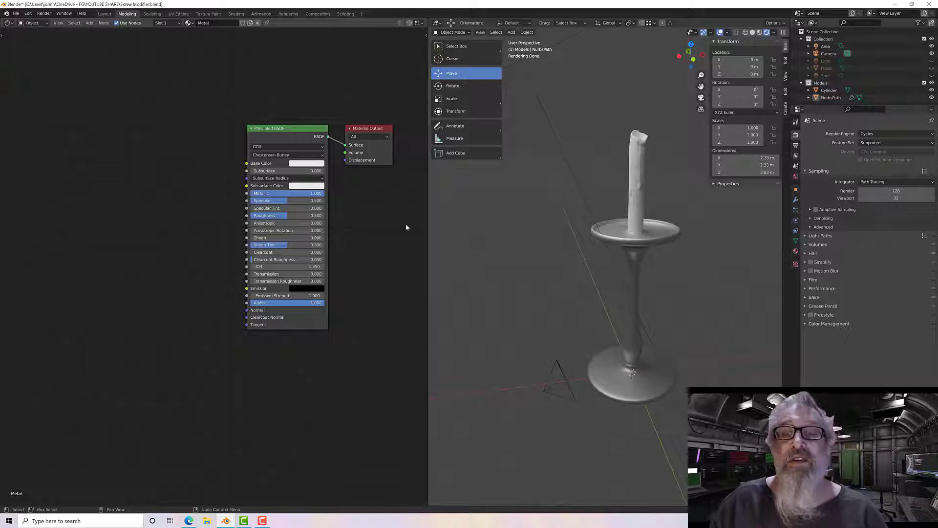
pyautogui.scroll(3, 631, 341)
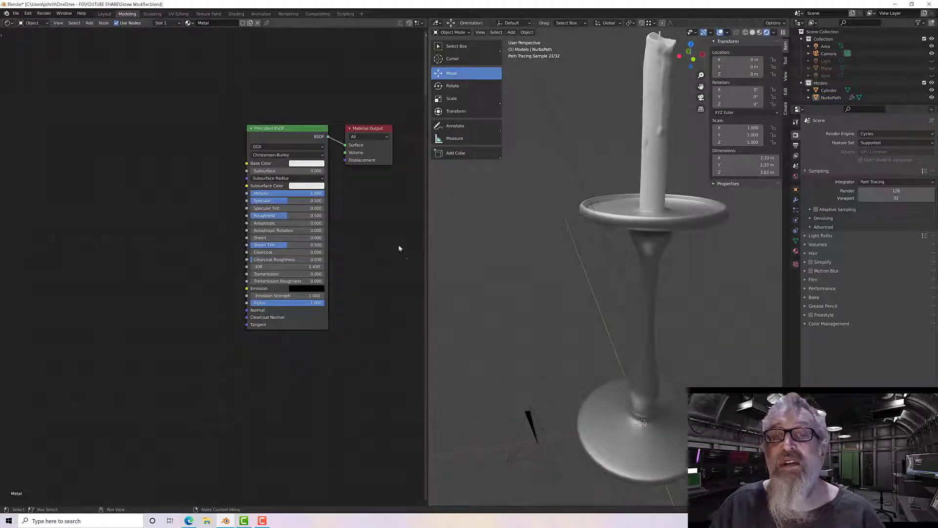
pyautogui.moveTo(288, 220); pyautogui.dragTo(255, 220)
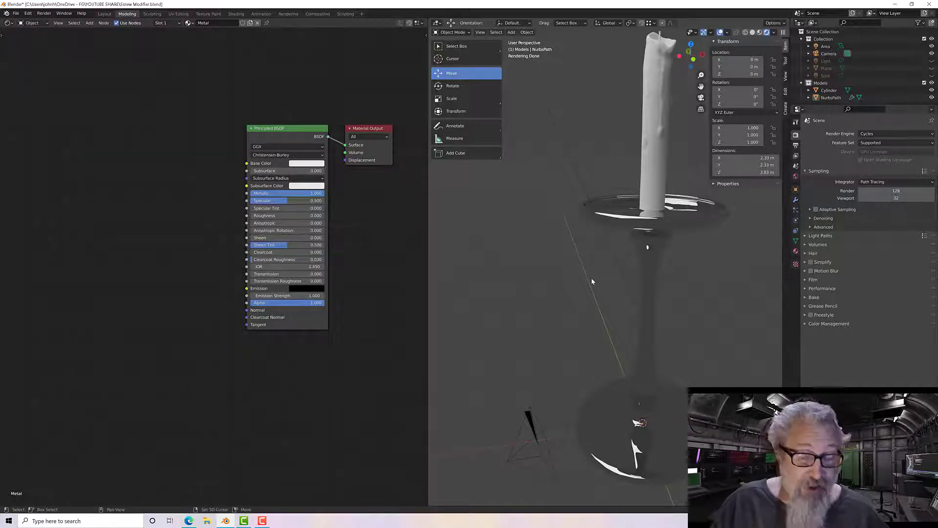
# Step: Darken the Metal material's base color to a mid grey and hide the 3D viewport's sidebar
pyautogui.moveTo(591, 278); pyautogui.dragTo(576, 237, button='middle')
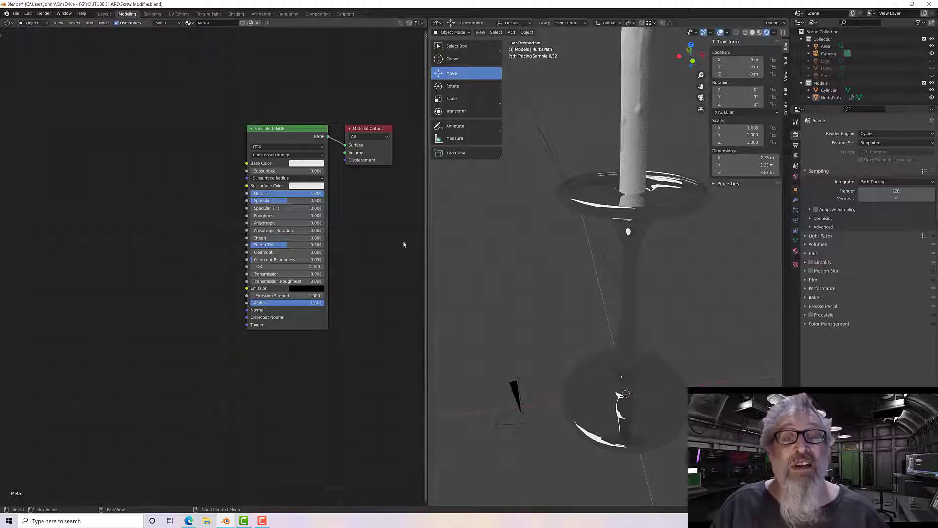
pyautogui.click(303, 164)
pyautogui.click(303, 164)
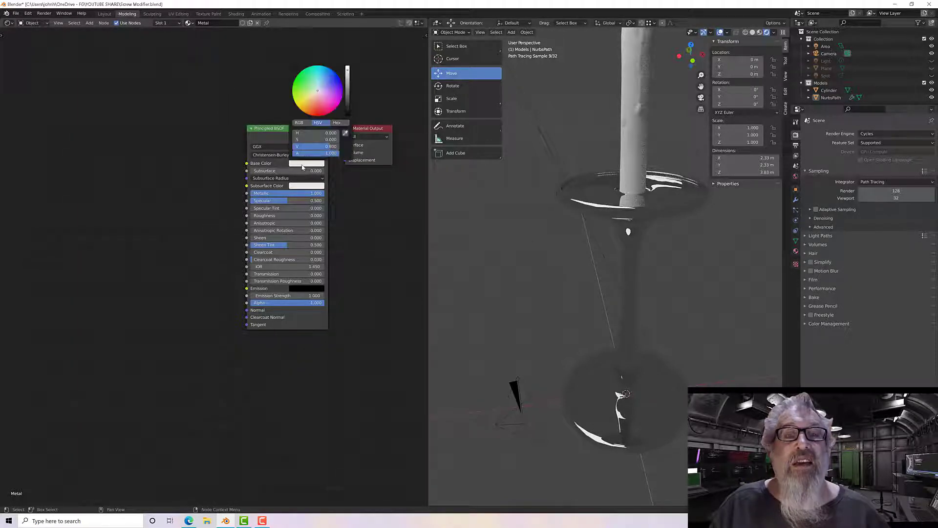
pyautogui.moveTo(347, 90); pyautogui.dragTo(348, 93)
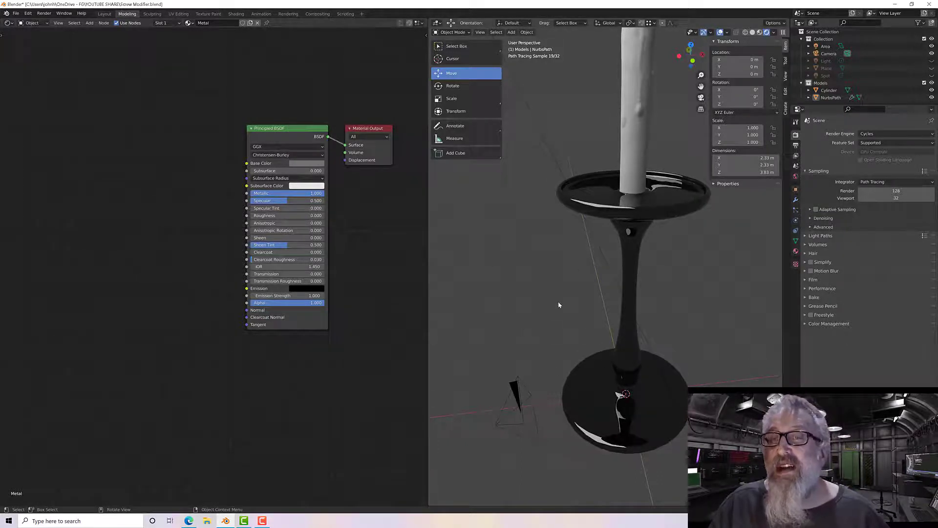
pyautogui.moveTo(559, 305)
pyautogui.mouseDown(button='middle')
pyautogui.moveTo(556, 249)
pyautogui.moveTo(607, 251)
pyautogui.moveTo(639, 300)
pyautogui.moveTo(595, 320)
pyautogui.moveTo(575, 309)
pyautogui.moveTo(564, 260)
pyautogui.mouseUp(button='middle')
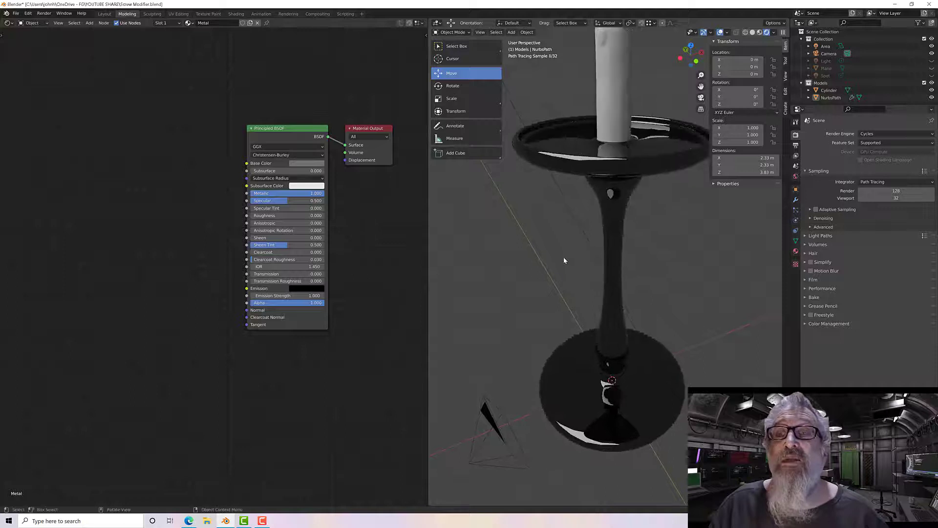
pyautogui.press('n')
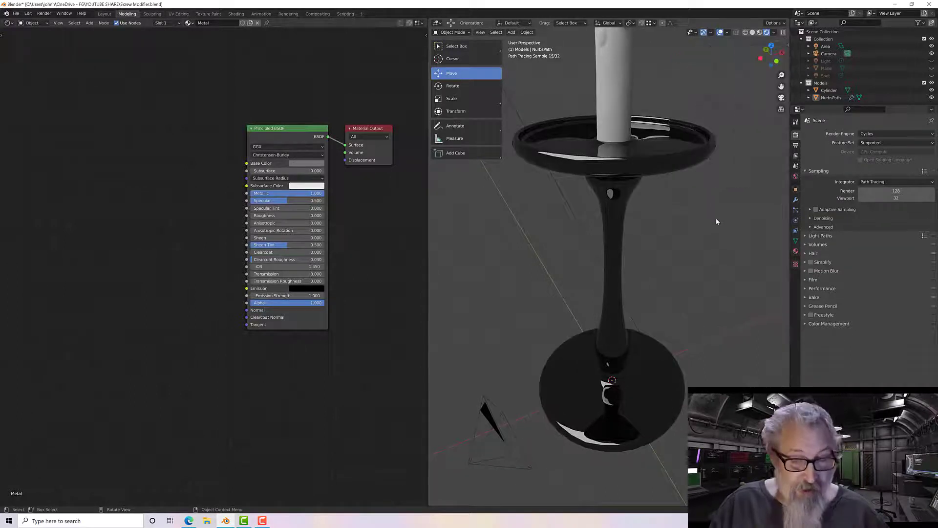
pyautogui.moveTo(717, 221)
pyautogui.mouseDown(button='middle')
pyautogui.moveTo(727, 254)
pyautogui.moveTo(728, 222)
pyautogui.mouseUp(button='middle')
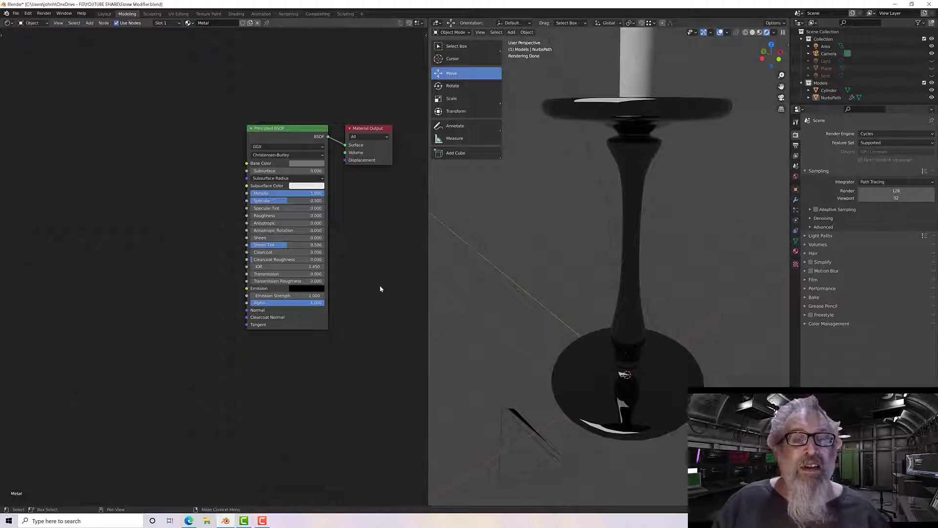
# Step: Add a Musgrave Texture node in the empty space before the Principled BSDF node
pyautogui.moveTo(376, 285); pyautogui.dragTo(396, 282, button='middle')
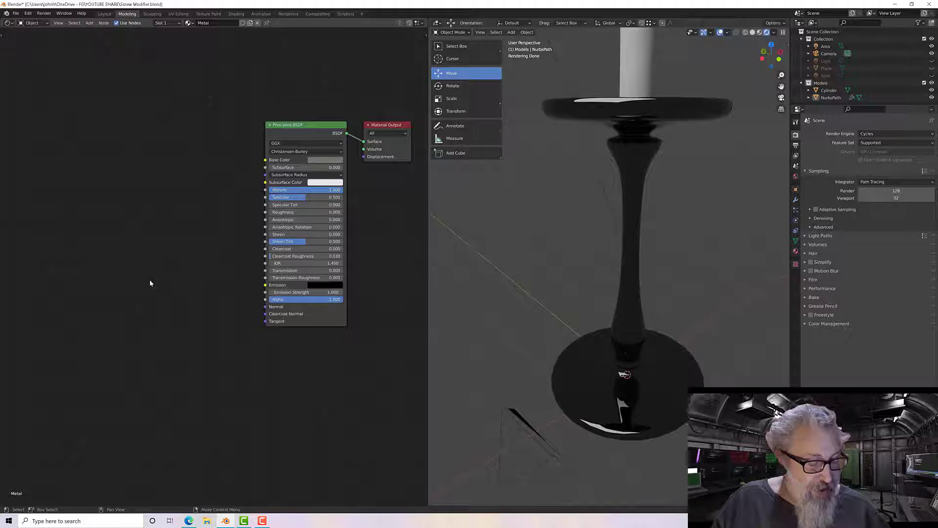
pyautogui.hotkey('shift', 'a')
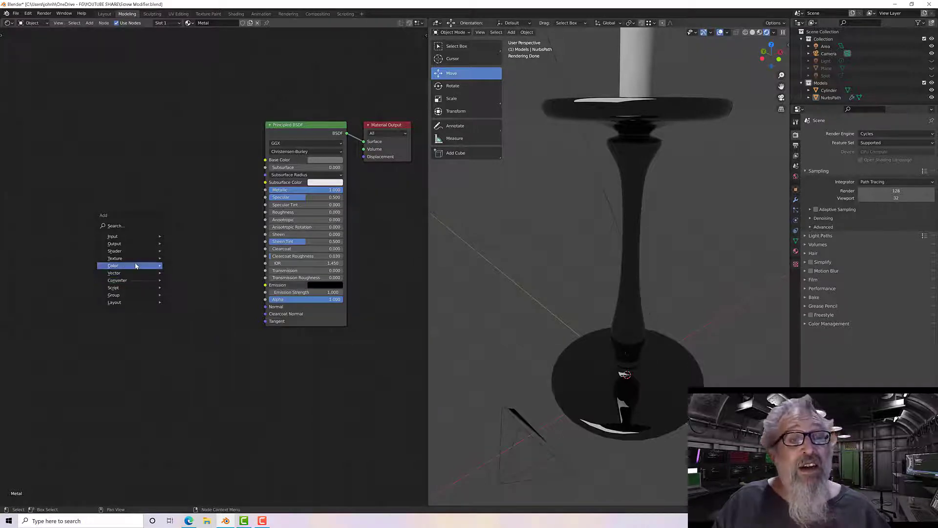
pyautogui.moveTo(141, 259)
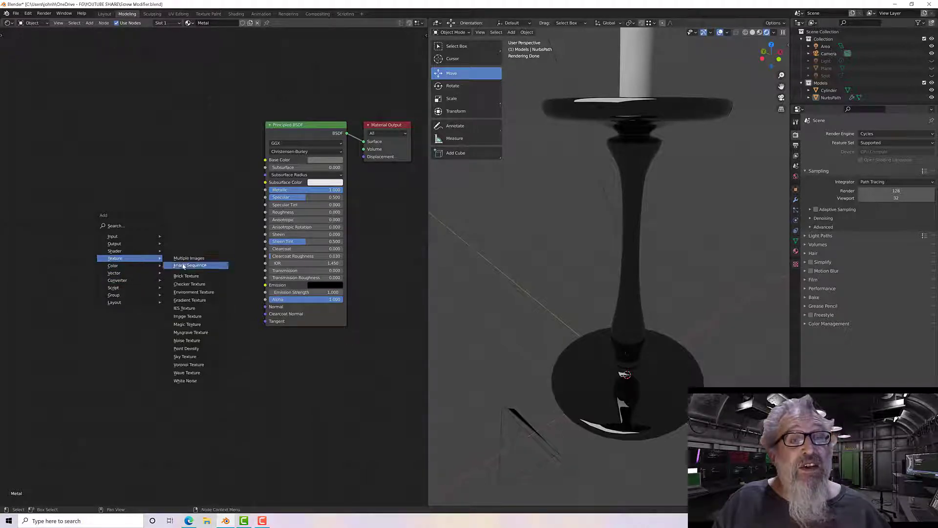
pyautogui.click(198, 334)
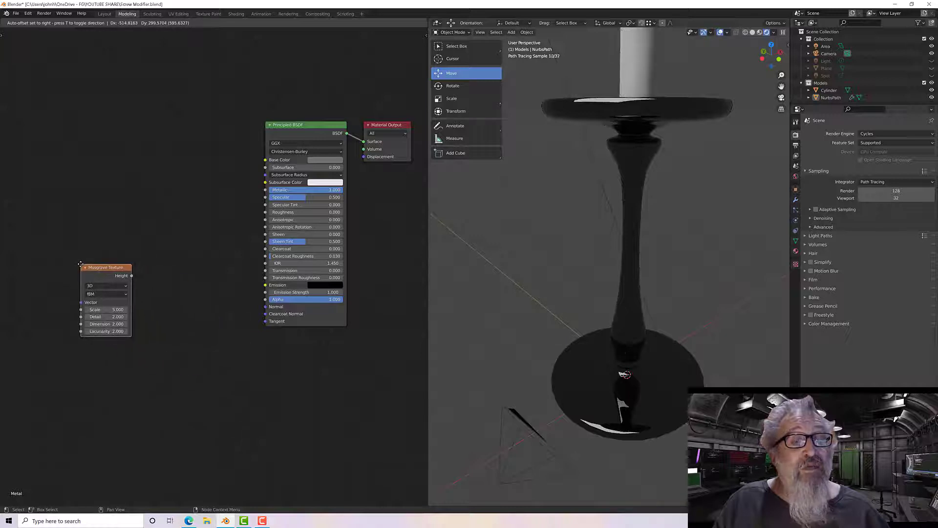
pyautogui.click(105, 293)
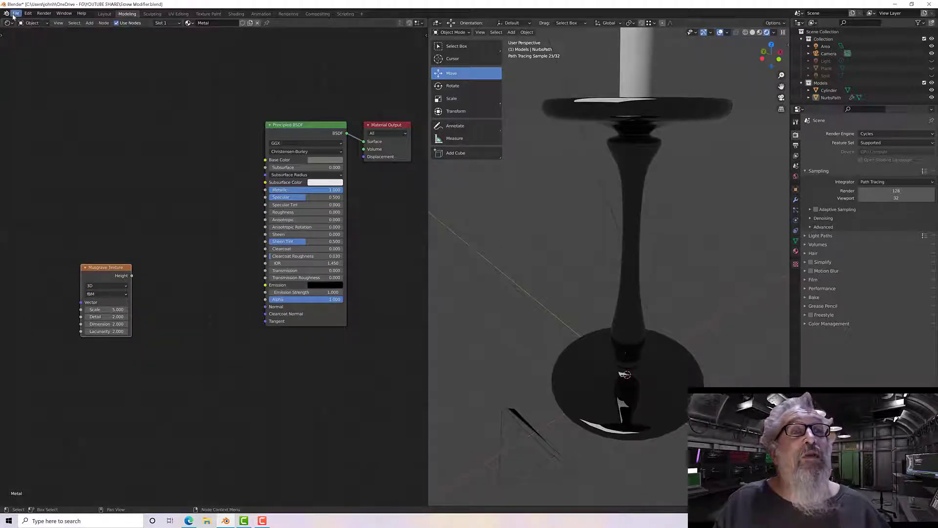
# Step: Search the add-on preferences for "node" to check whether Node Wrangler is enabled
pyautogui.click(28, 14)
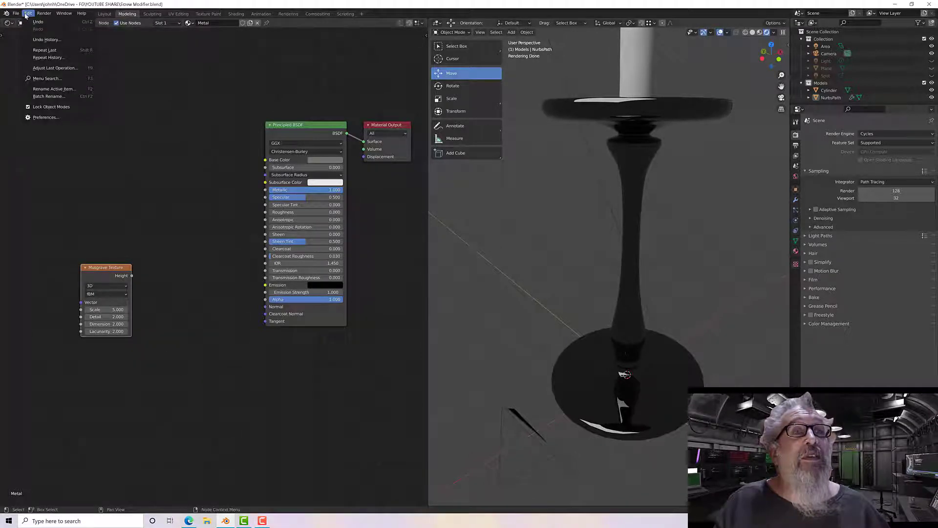
pyautogui.click(45, 117)
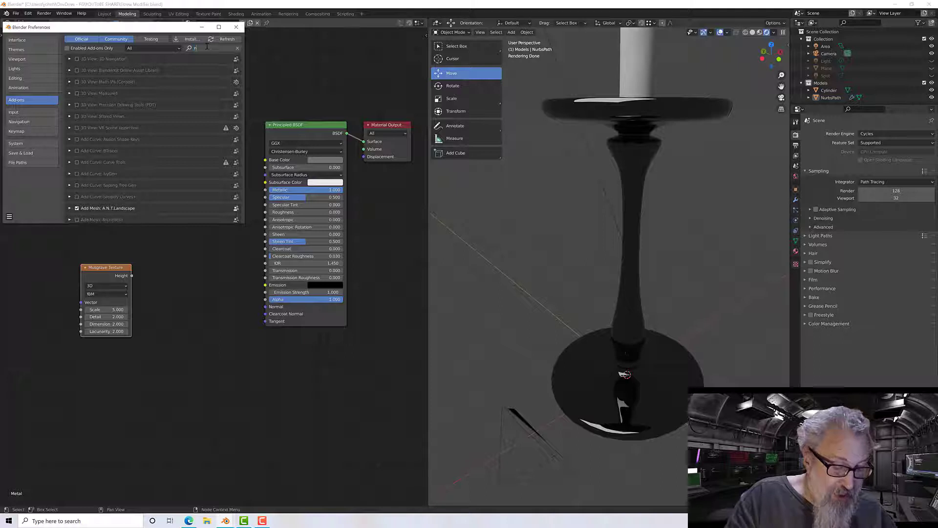
pyautogui.write('node')
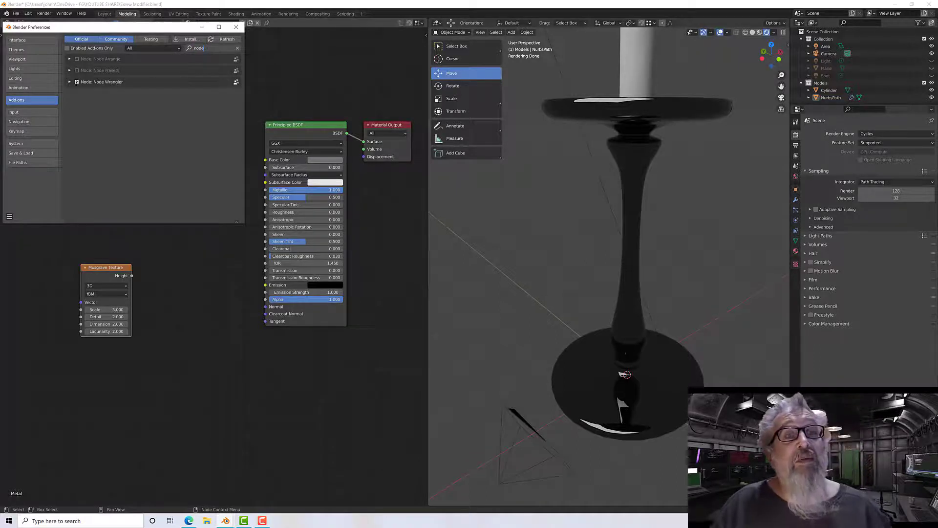
pyautogui.click(155, 257)
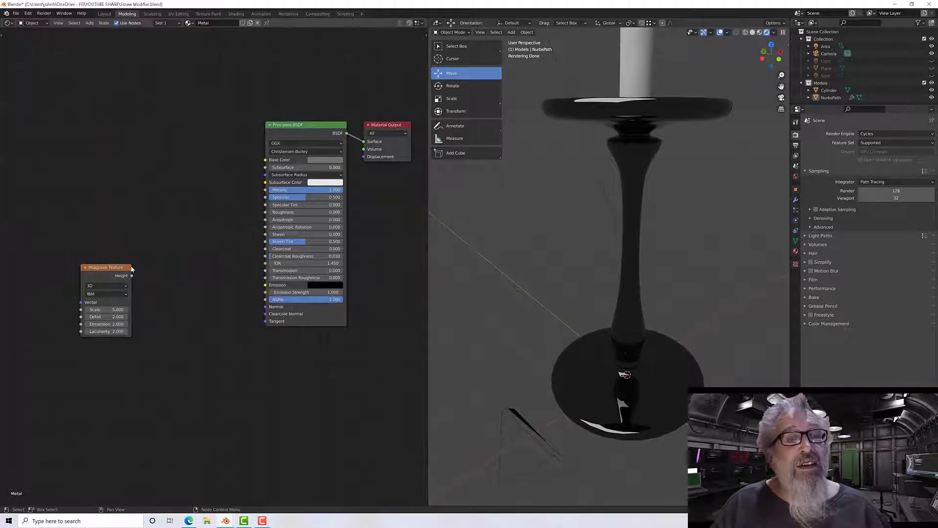
# Step: Preview the Musgrave Texture through a Viewer node and set its type to Multifractal
pyautogui.keyDown('ctrl'); pyautogui.keyDown('shift'); pyautogui.click(105, 270); pyautogui.keyUp('shift'); pyautogui.keyUp('ctrl')
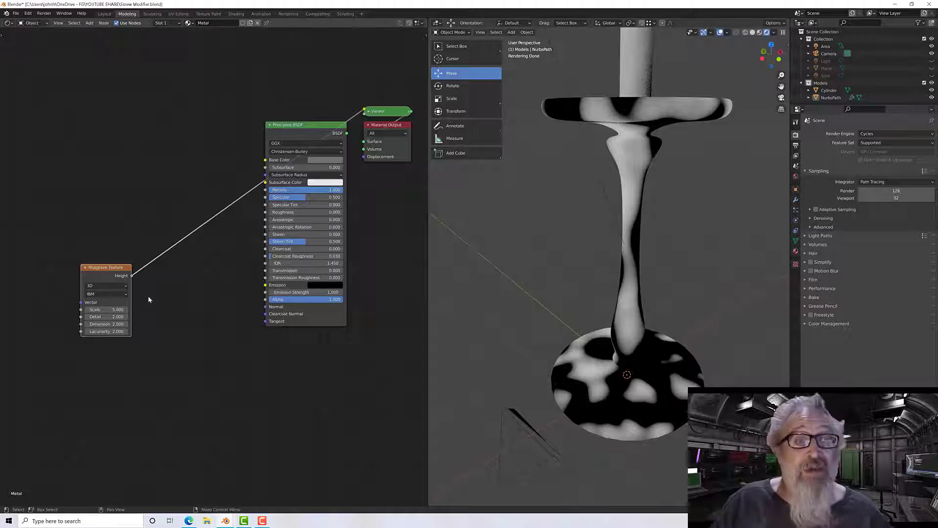
pyautogui.click(113, 294)
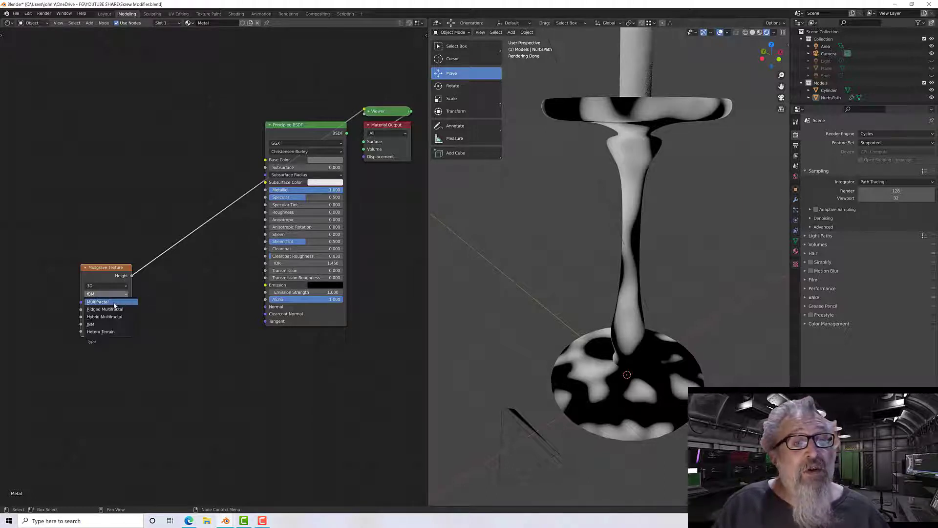
pyautogui.click(114, 302)
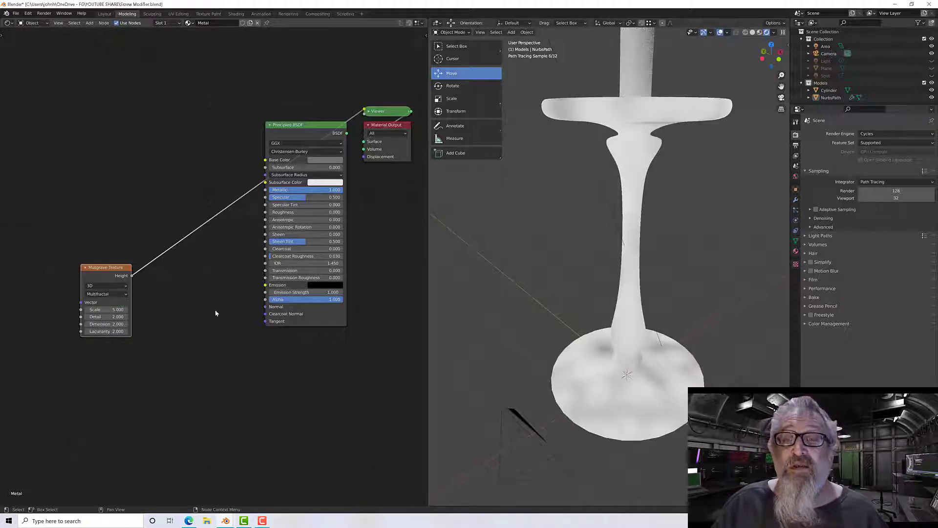
pyautogui.scroll(6, 644, 391)
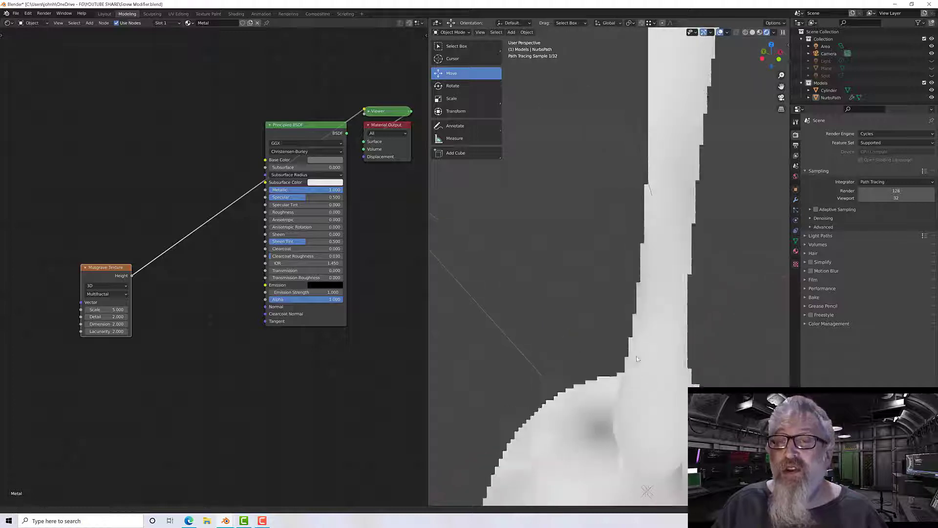
# Step: Raise the Musgrave Texture's scale to 58.6
pyautogui.scroll(-3, 620, 273)
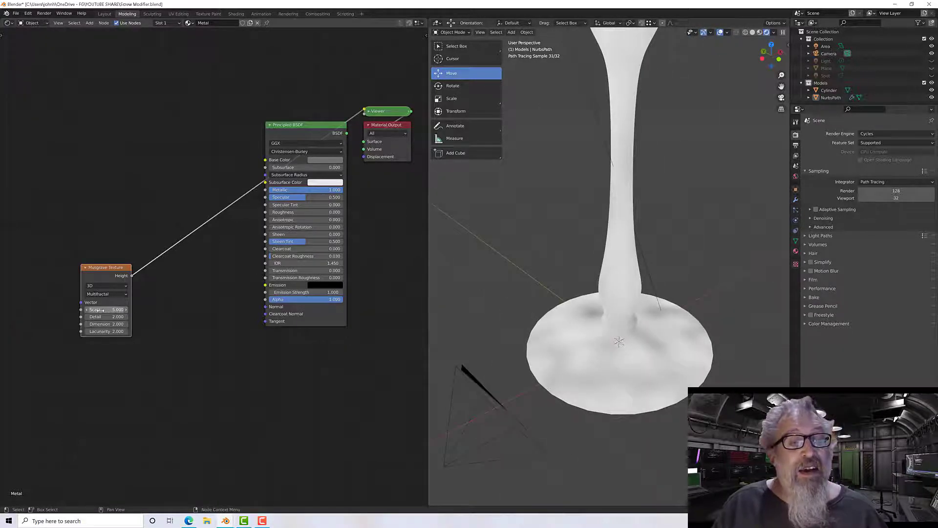
pyautogui.moveTo(100, 310); pyautogui.dragTo(203, 310)
pyautogui.moveTo(180, 315); pyautogui.dragTo(318, 302, button='middle')
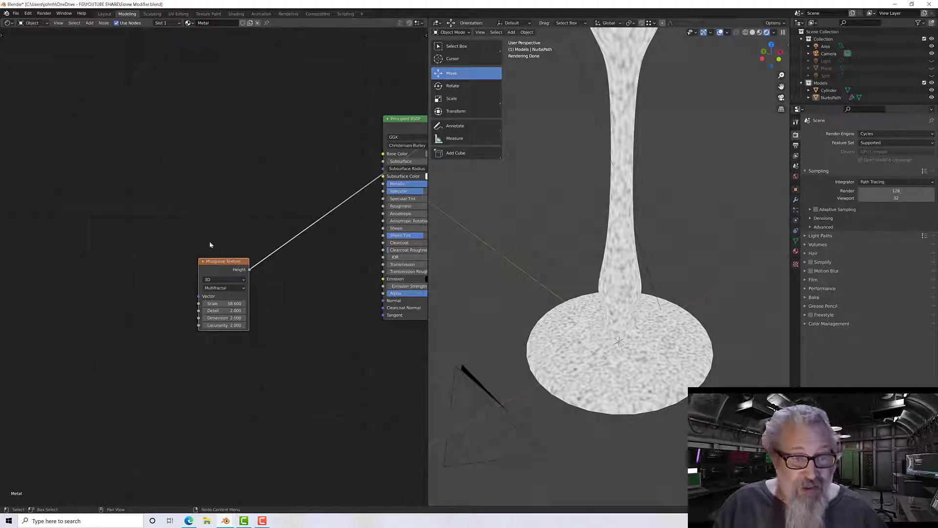
# Step: Add Texture Coordinate and Mapping nodes to the Musgrave Texture and feed the Mapping vector from the Object coordinates
pyautogui.moveTo(223, 262); pyautogui.dragTo(222, 264)
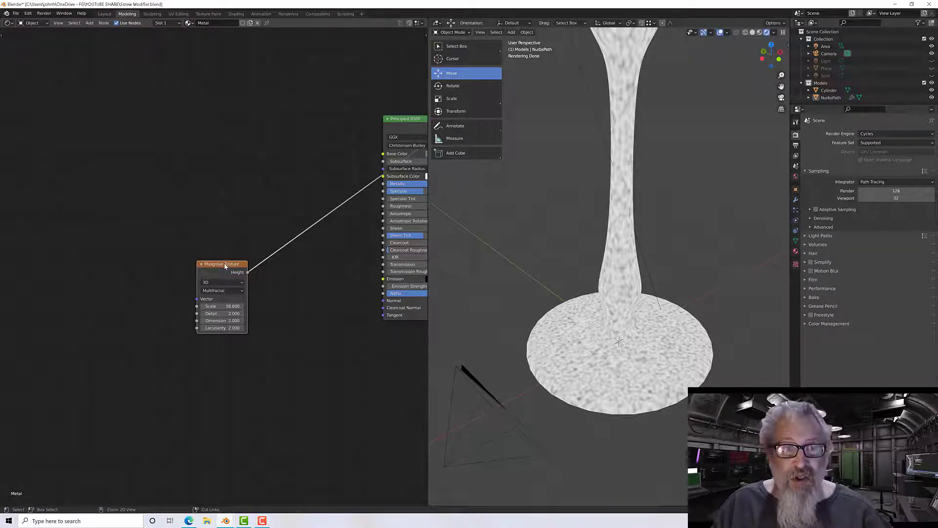
pyautogui.hotkey('ctrl', 't')
pyautogui.moveTo(173, 249); pyautogui.dragTo(212, 239, button='middle')
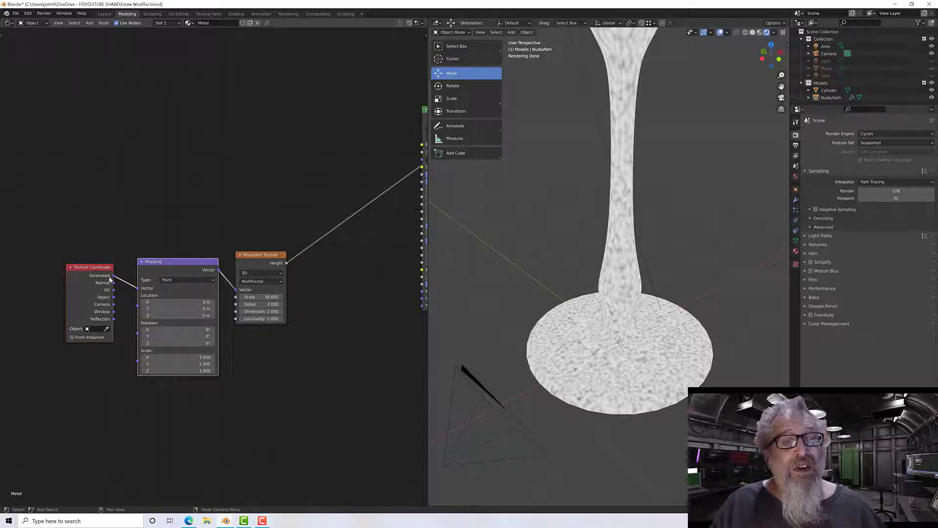
pyautogui.moveTo(113, 297); pyautogui.dragTo(137, 288)
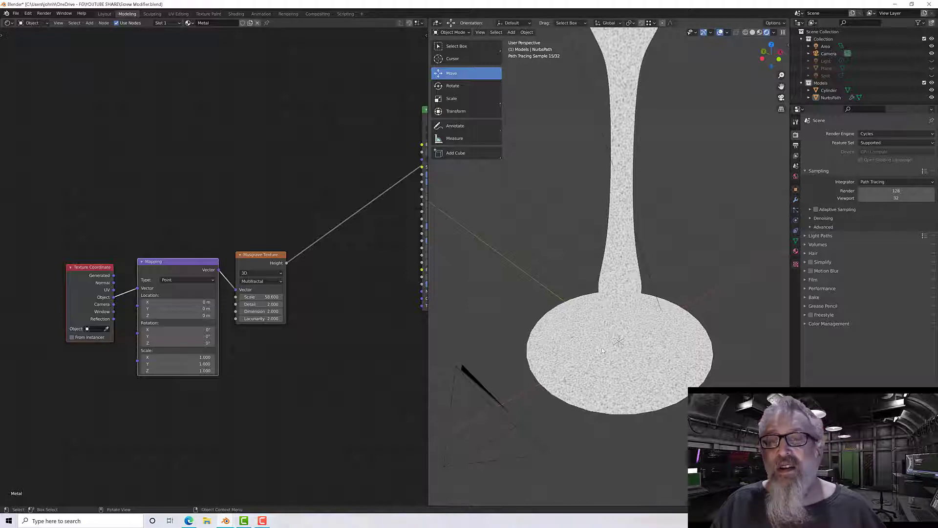
# Step: Set the Musgrave scale to 69.6 and move the three texture nodes farther away from the Principled BSDF
pyautogui.scroll(3, 634, 348)
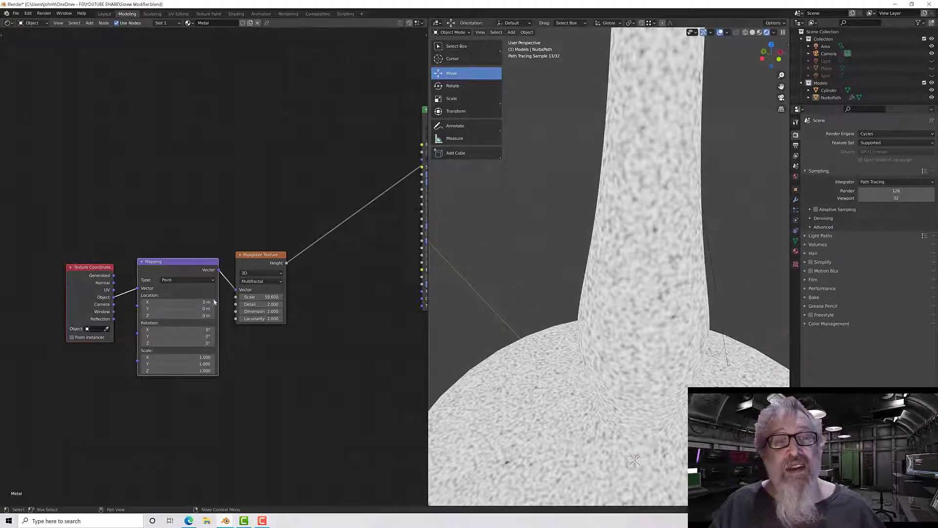
pyautogui.moveTo(263, 296); pyautogui.dragTo(276, 296)
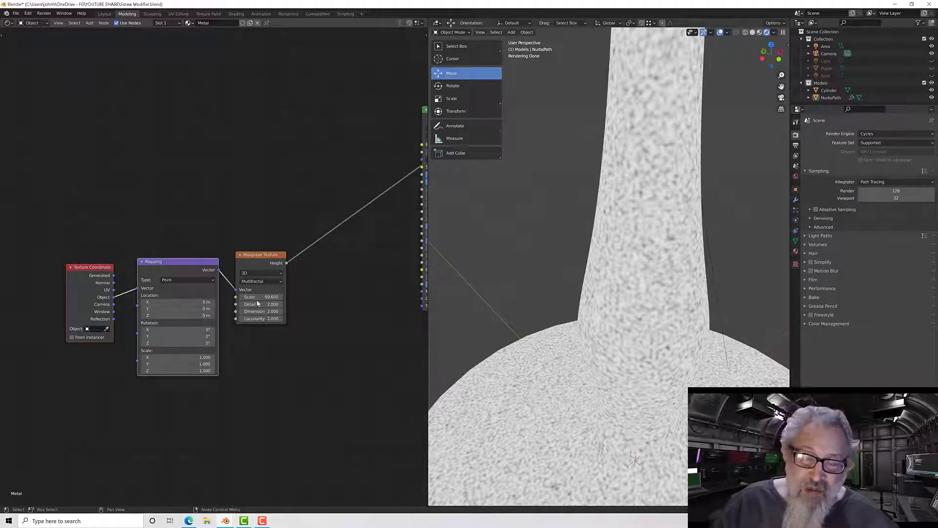
pyautogui.scroll(-2, 322, 263)
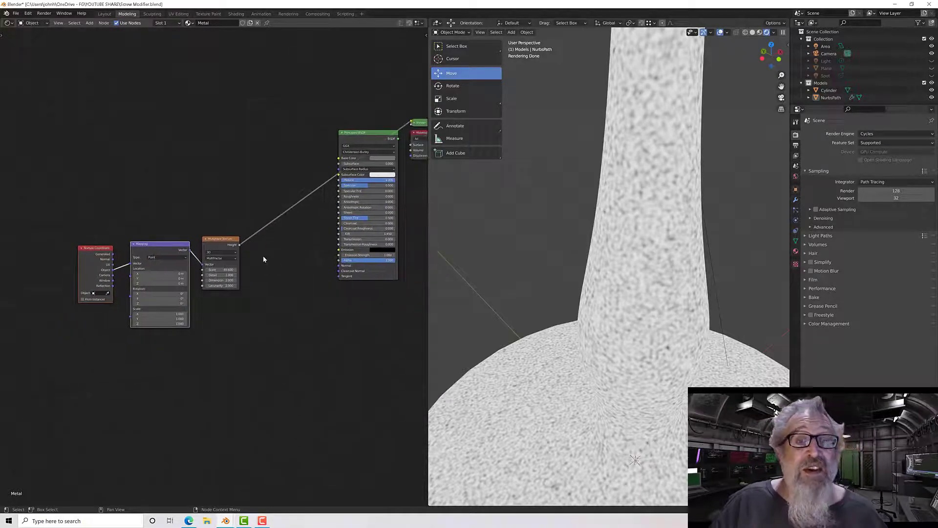
pyautogui.scroll(2, 263, 259)
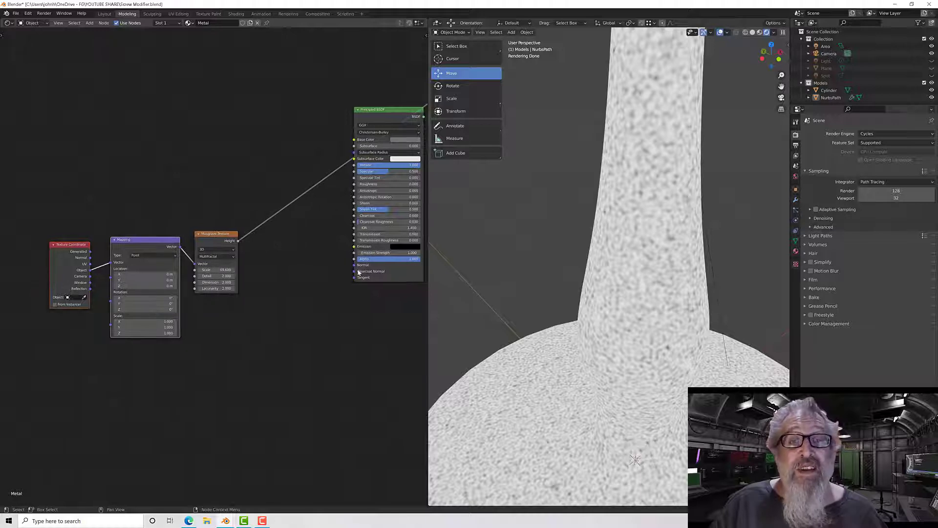
pyautogui.moveTo(199, 231)
pyautogui.mouseDown()
pyautogui.moveTo(183, 232)
pyautogui.moveTo(216, 233)
pyautogui.mouseUp()
pyautogui.moveTo(9, 213); pyautogui.dragTo(261, 371)
pyautogui.moveTo(235, 238); pyautogui.dragTo(182, 241)
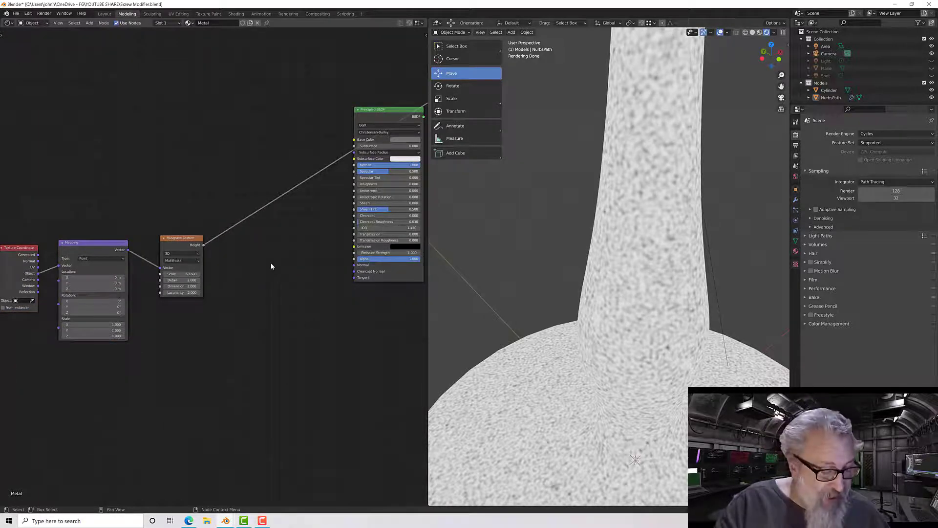
# Step: Add a Bump node, connecting the Musgrave Height to its Height and its Normal to the Principled BSDF's Normal
pyautogui.hotkey('shift', 'a')
pyautogui.moveTo(273, 266)
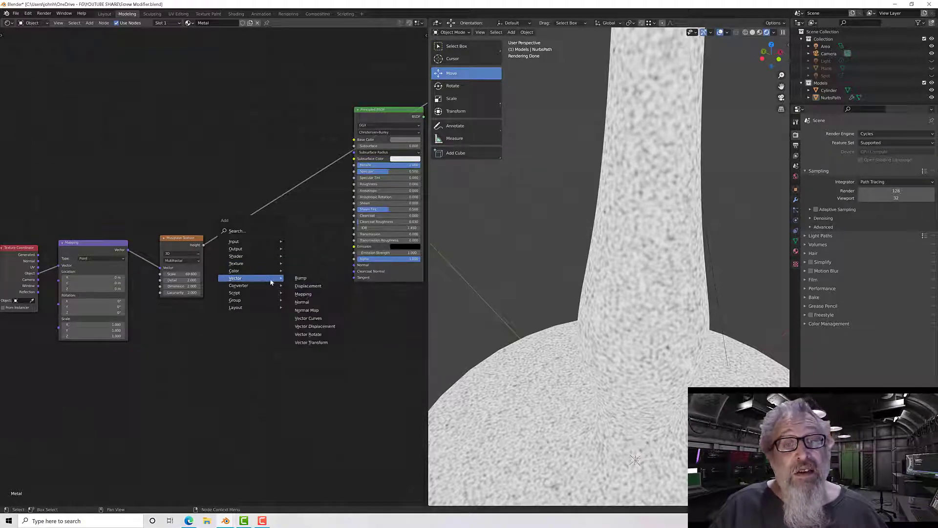
pyautogui.click(301, 278)
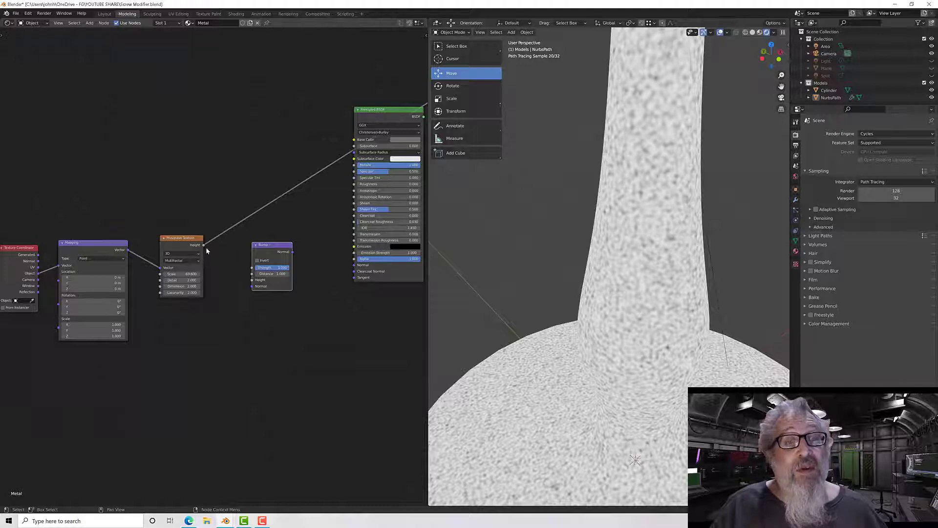
pyautogui.moveTo(204, 245); pyautogui.dragTo(251, 280)
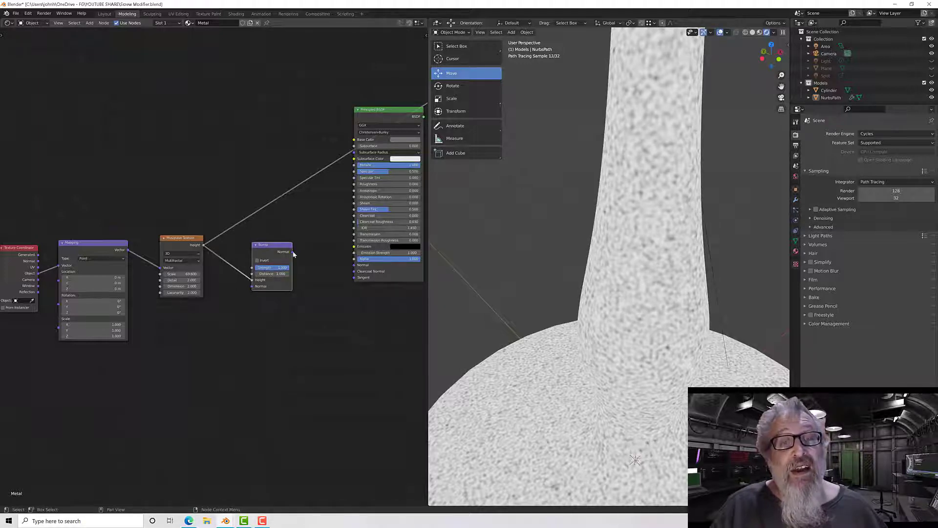
pyautogui.moveTo(292, 251); pyautogui.dragTo(355, 265)
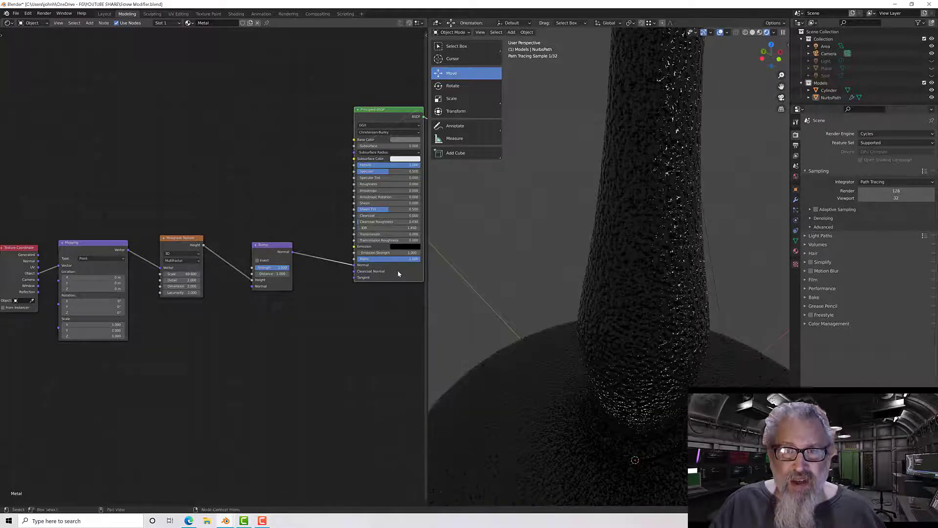
# Step: Try the Bump node's Invert option on the candlestick and switch it back off
pyautogui.scroll(-5, 553, 271)
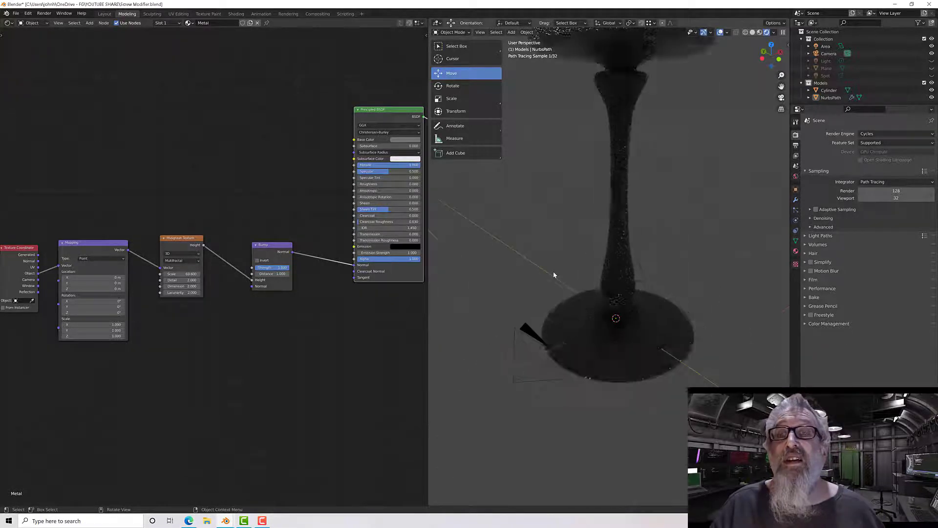
pyautogui.moveTo(605, 277); pyautogui.dragTo(620, 169, button='middle')
pyautogui.scroll(-1, 621, 169)
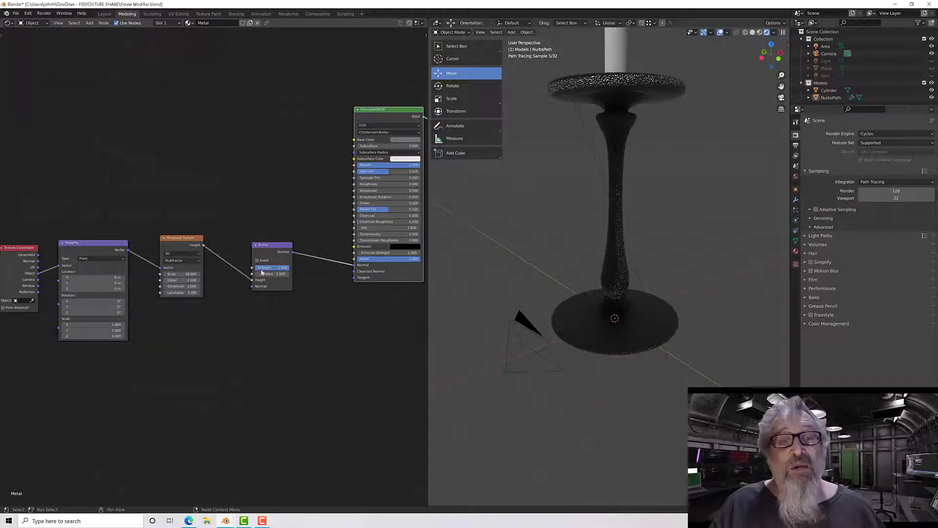
pyautogui.scroll(2, 263, 271)
pyautogui.scroll(8, 633, 327)
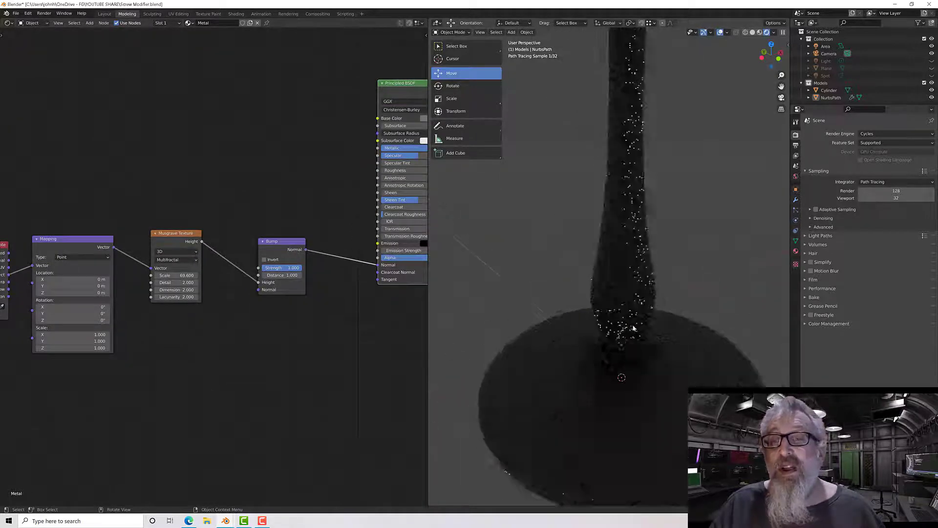
pyautogui.moveTo(633, 327); pyautogui.dragTo(623, 320, button='middle')
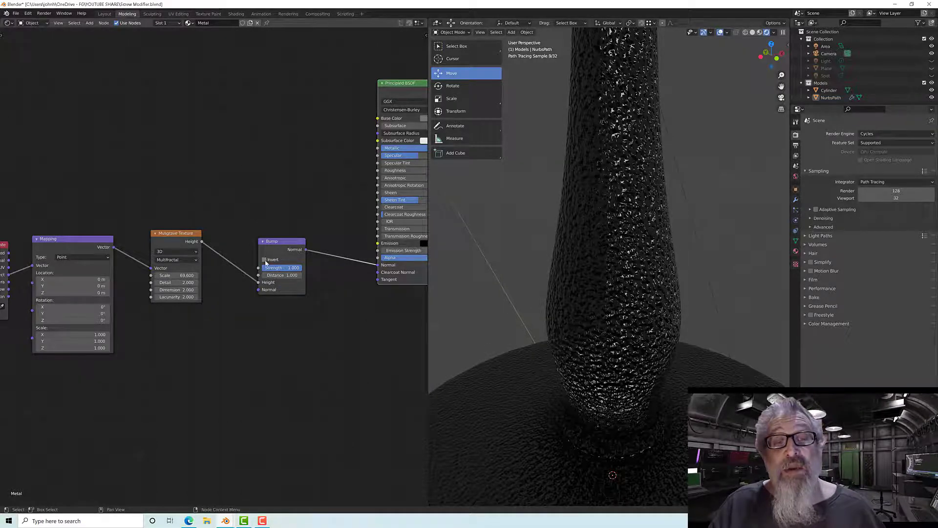
pyautogui.click(265, 260)
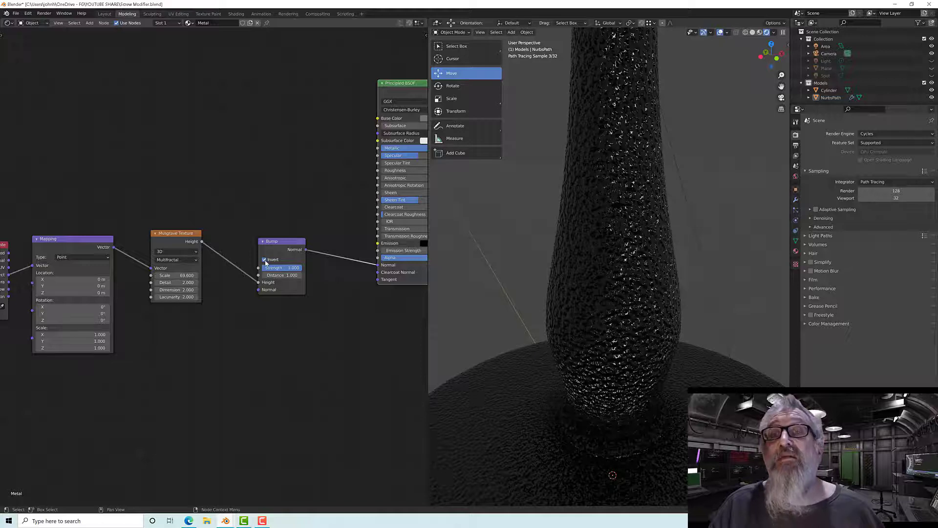
pyautogui.click(264, 259)
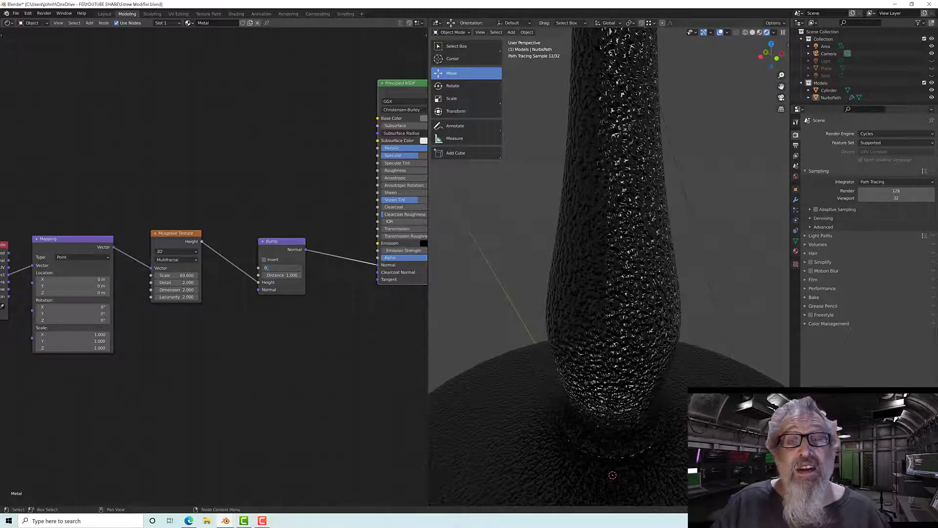
# Step: Reduce the Bump strength, trying 0.2 and settling on 0.1
pyautogui.write('2')
pyautogui.press('Return')
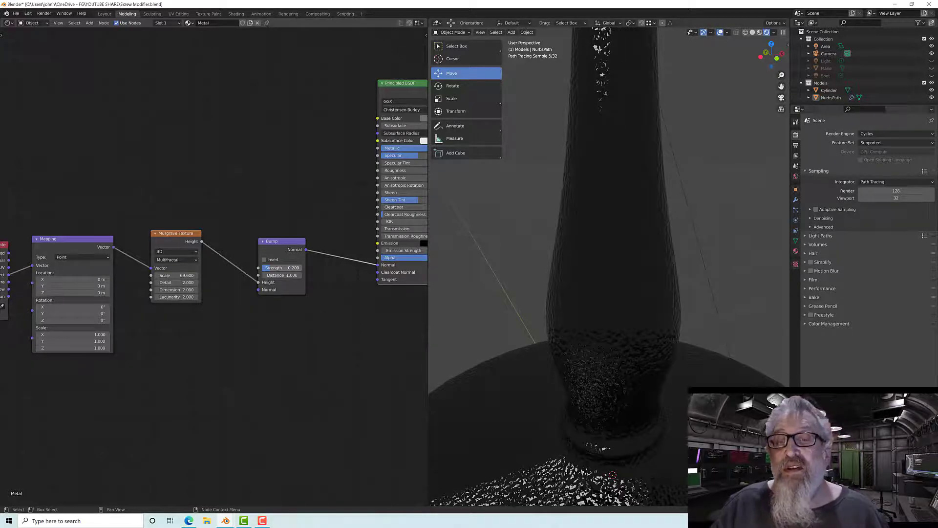
pyautogui.write('0.1')
pyautogui.press('Return')
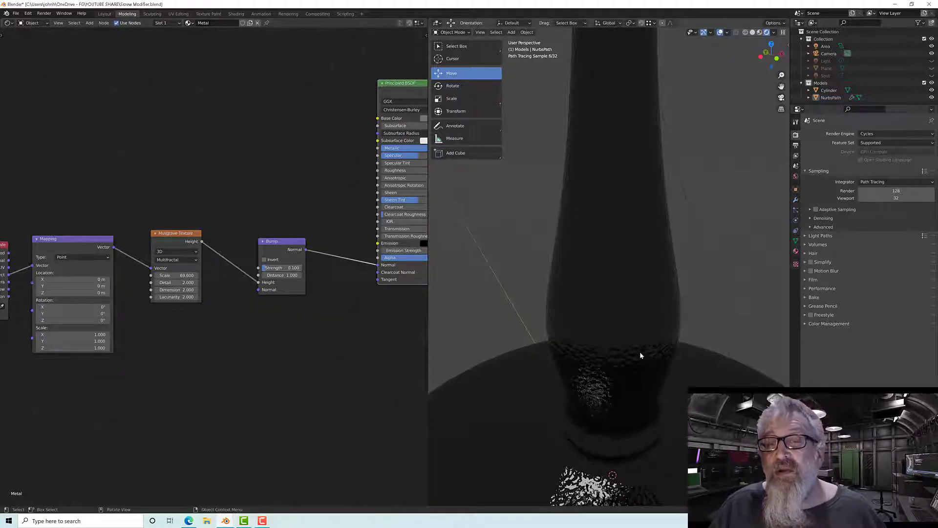
# Step: Raise the Musgrave Texture's scale to 132.4 for a finer bump on the candlestick
pyautogui.moveTo(640, 353); pyautogui.dragTo(637, 334, button='middle')
pyautogui.scroll(-4, 628, 228)
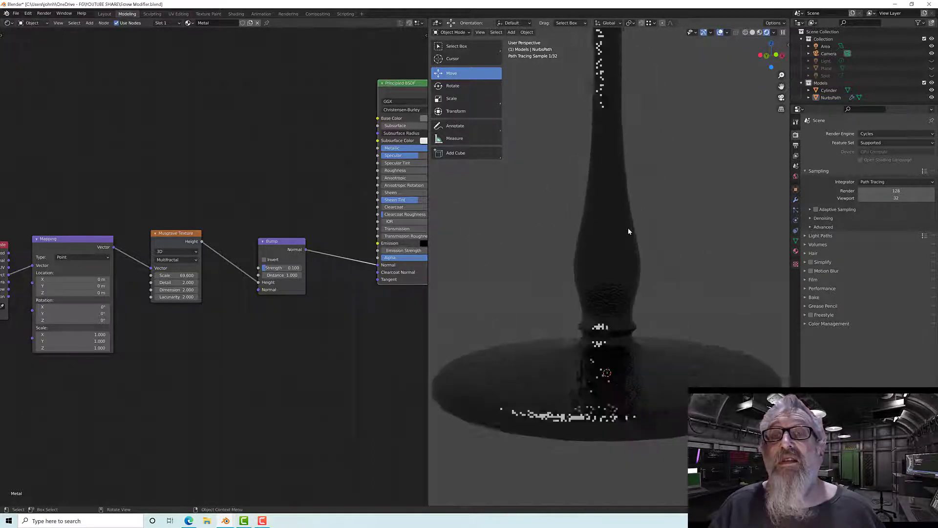
pyautogui.moveTo(628, 231); pyautogui.dragTo(639, 272, button='middle')
pyautogui.scroll(-3, 640, 249)
pyautogui.scroll(3, 619, 241)
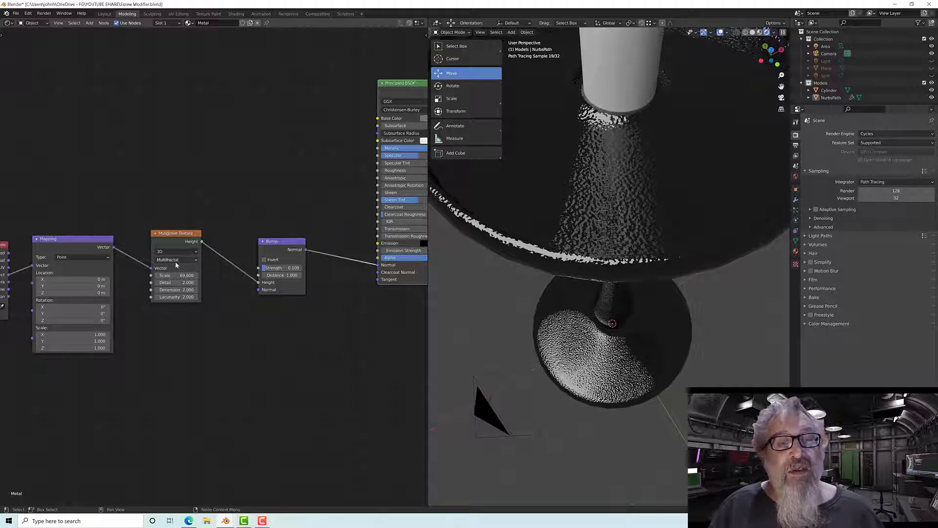
pyautogui.moveTo(173, 276)
pyautogui.mouseDown()
pyautogui.moveTo(205, 275)
pyautogui.moveTo(162, 279)
pyautogui.moveTo(175, 279)
pyautogui.mouseUp()
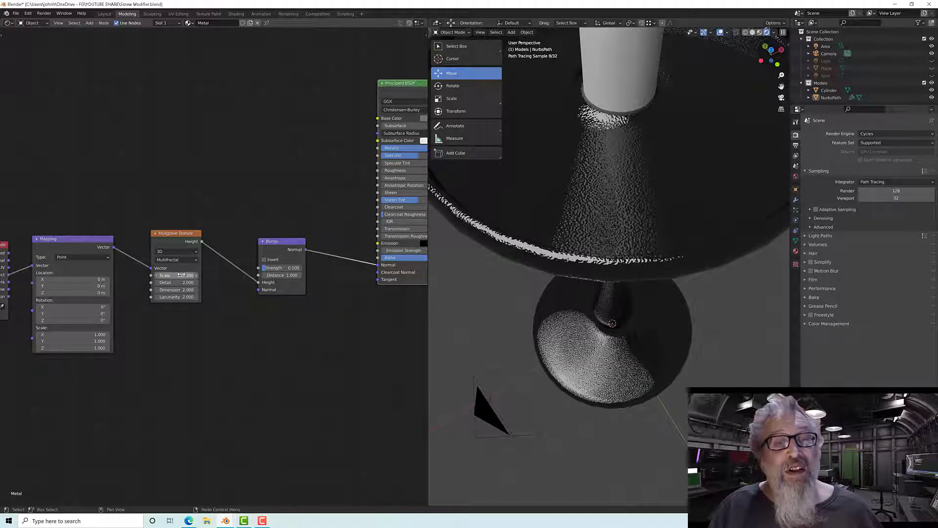
pyautogui.moveTo(181, 275); pyautogui.dragTo(198, 275)
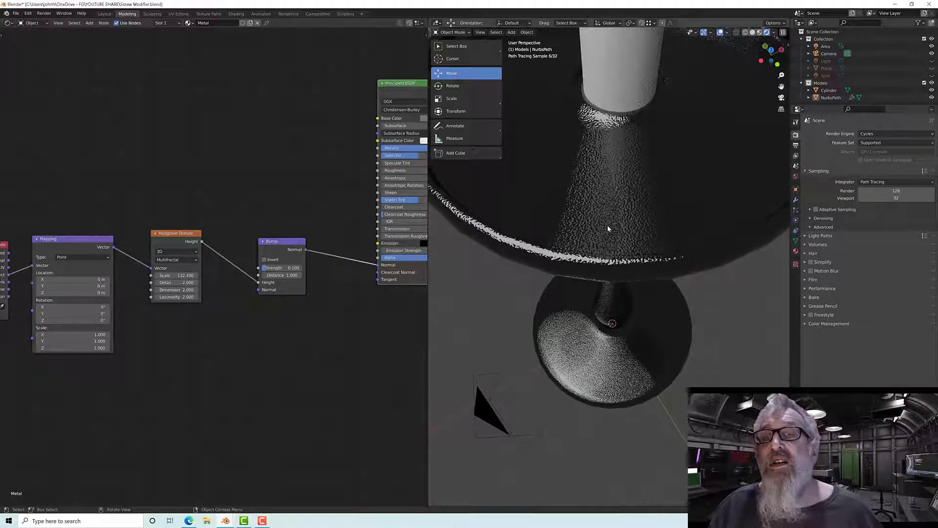
# Step: Try a roughness of 1 on the Principled BSDF and inspect the candlestick's dish up close
pyautogui.moveTo(608, 228); pyautogui.dragTo(594, 215, button='middle')
pyautogui.moveTo(329, 316); pyautogui.dragTo(314, 370, button='middle')
pyautogui.moveTo(526, 332); pyautogui.dragTo(579, 302, button='middle')
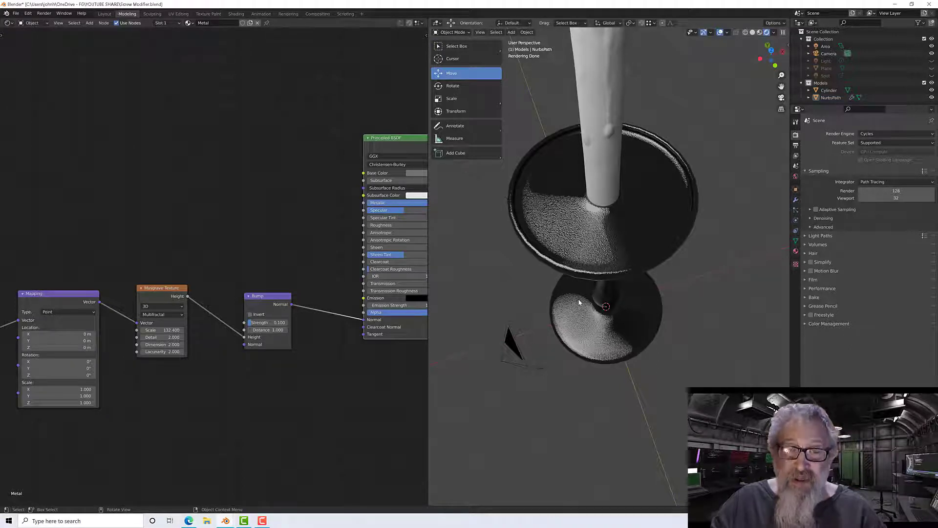
pyautogui.moveTo(289, 248); pyautogui.dragTo(162, 251, button='middle')
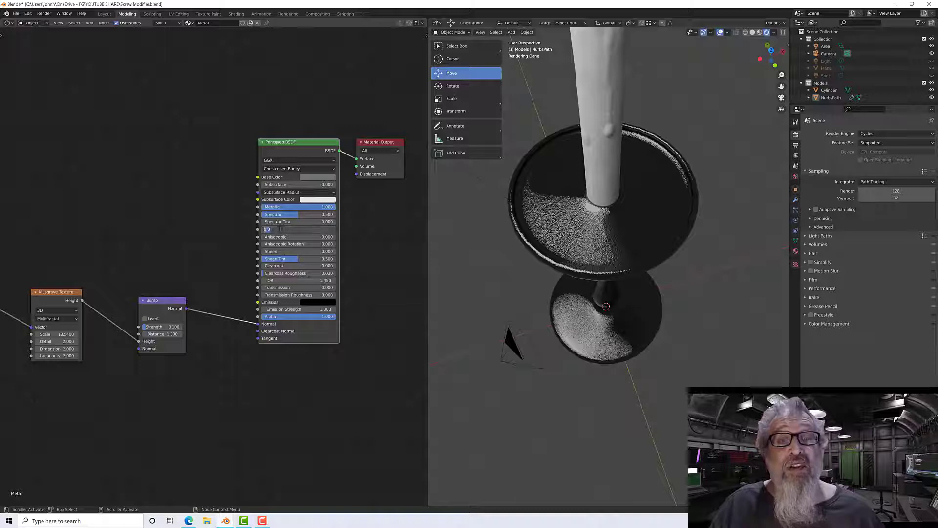
pyautogui.write('1')
pyautogui.press('Return')
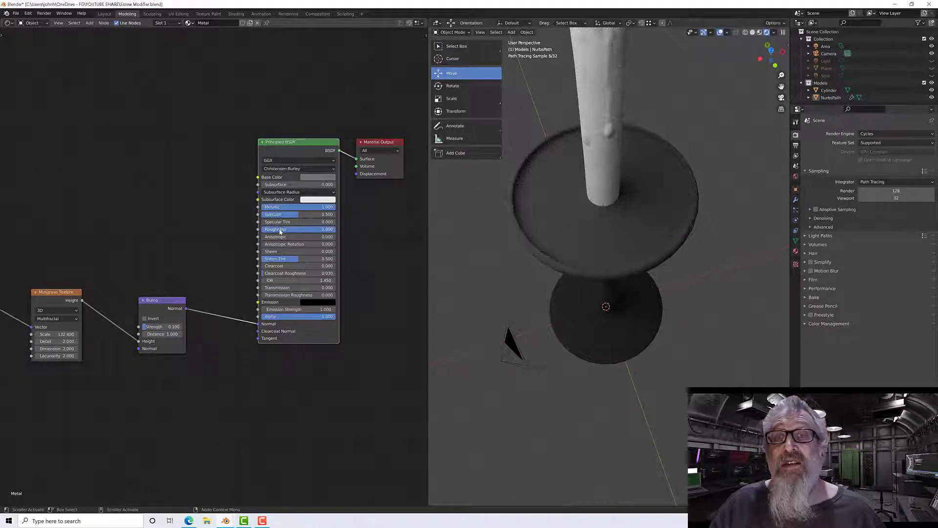
pyautogui.scroll(3, 615, 239)
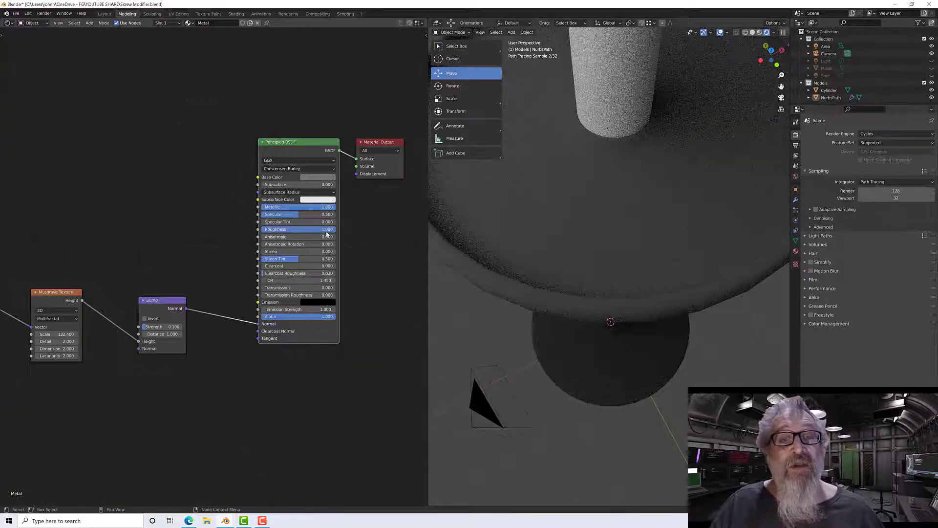
# Step: Lower the Principled BSDF's roughness, trying about 0.33 on the candlestick and settling on 0.25
pyautogui.moveTo(327, 232); pyautogui.dragTo(277, 232)
pyautogui.scroll(-4, 574, 229)
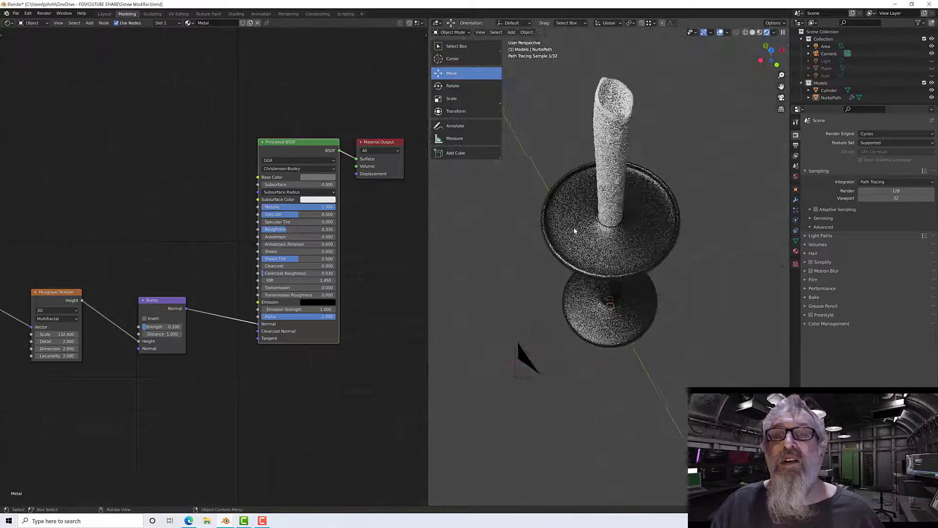
pyautogui.moveTo(575, 229); pyautogui.dragTo(628, 255, button='middle')
pyautogui.scroll(4, 581, 250)
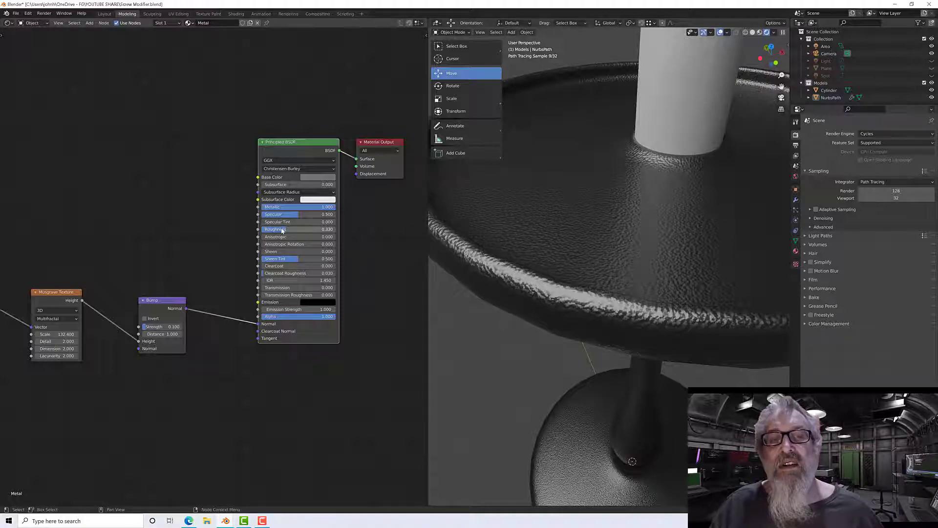
pyautogui.moveTo(285, 231); pyautogui.dragTo(281, 231)
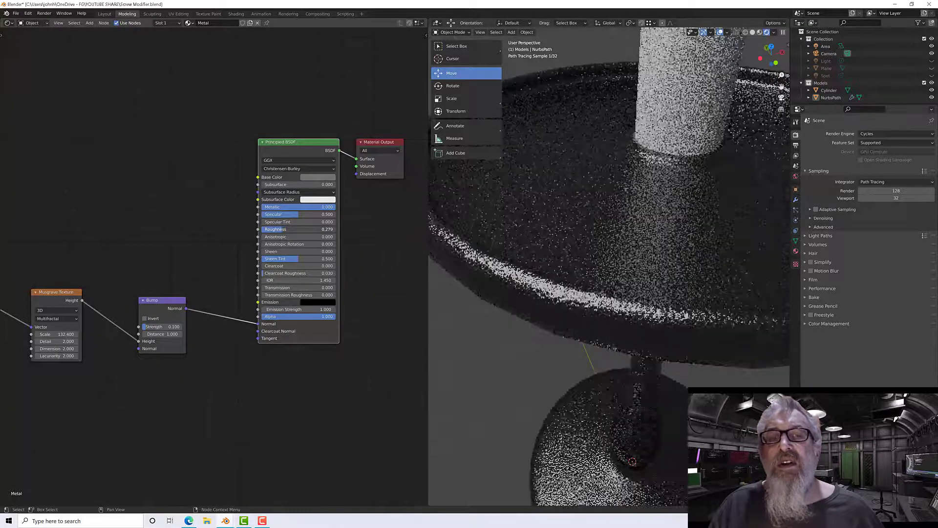
pyautogui.moveTo(280, 230); pyautogui.dragTo(278, 231)
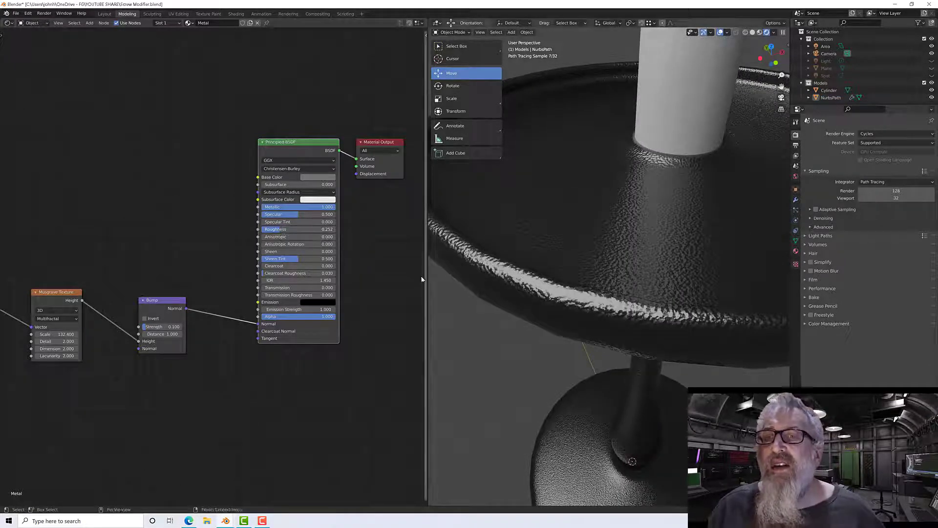
pyautogui.click(280, 230)
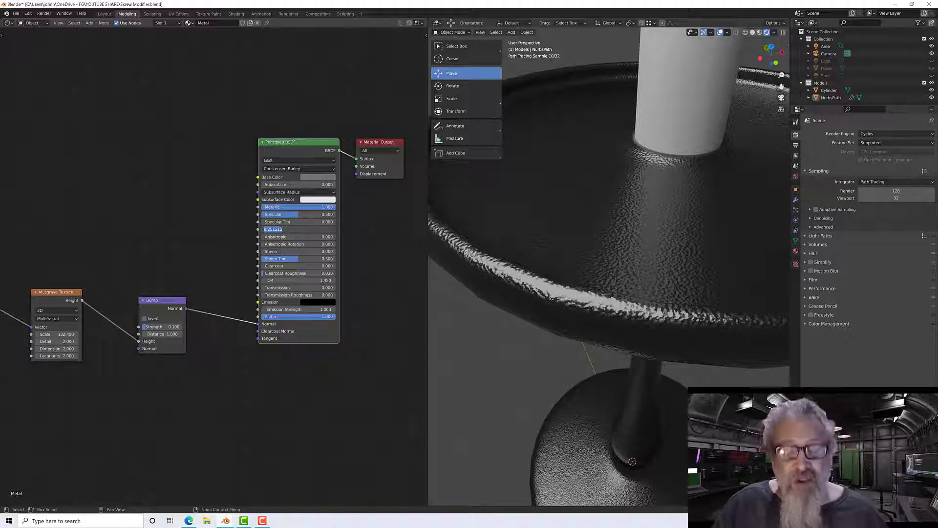
pyautogui.write('0.25')
pyautogui.press('Return')
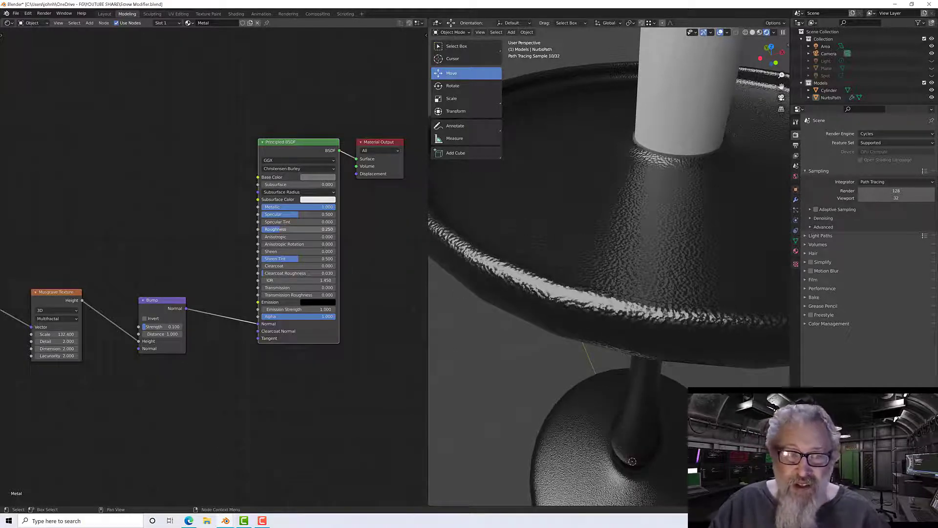
# Step: Add a Noise Texture node above the Musgrave Texture and feed the Mapping node's Vector output into its Vector input
pyautogui.moveTo(184, 210); pyautogui.dragTo(308, 236, button='middle')
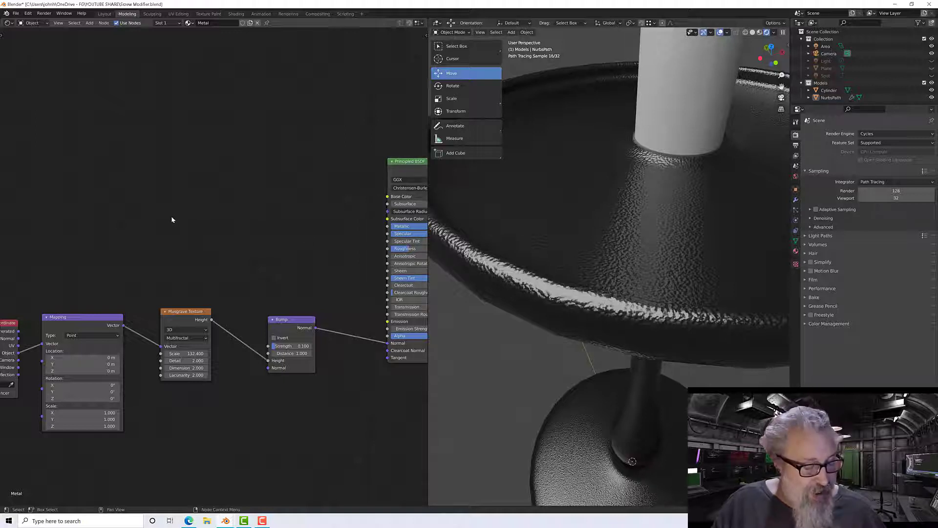
pyautogui.hotkey('shift', 'a')
pyautogui.moveTo(171, 217)
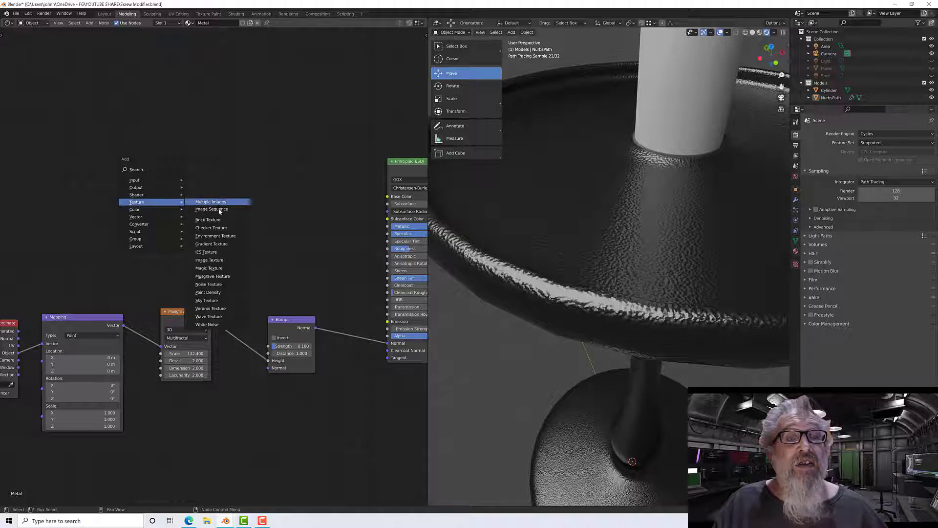
pyautogui.click(217, 284)
pyautogui.click(171, 181)
pyautogui.moveTo(230, 259); pyautogui.dragTo(323, 273, button='middle')
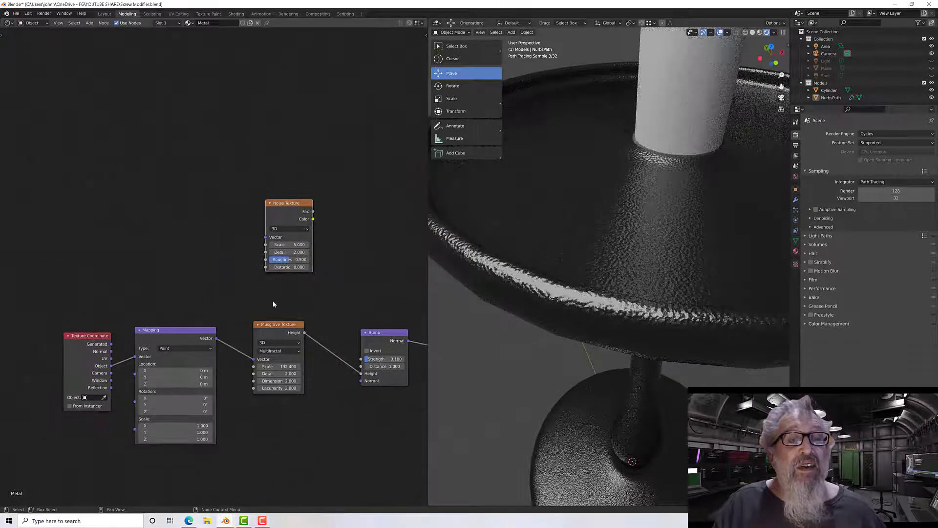
pyautogui.moveTo(216, 339); pyautogui.dragTo(230, 324)
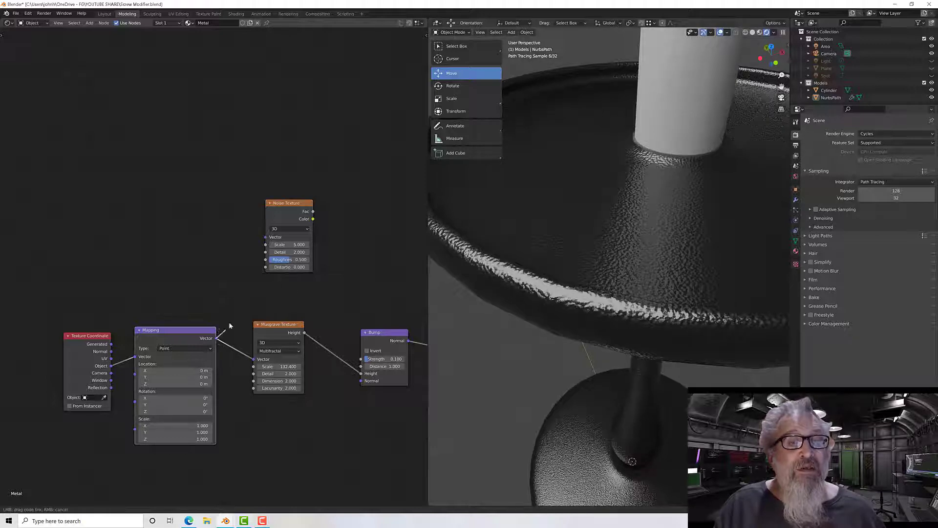
pyautogui.moveTo(249, 263); pyautogui.dragTo(266, 238)
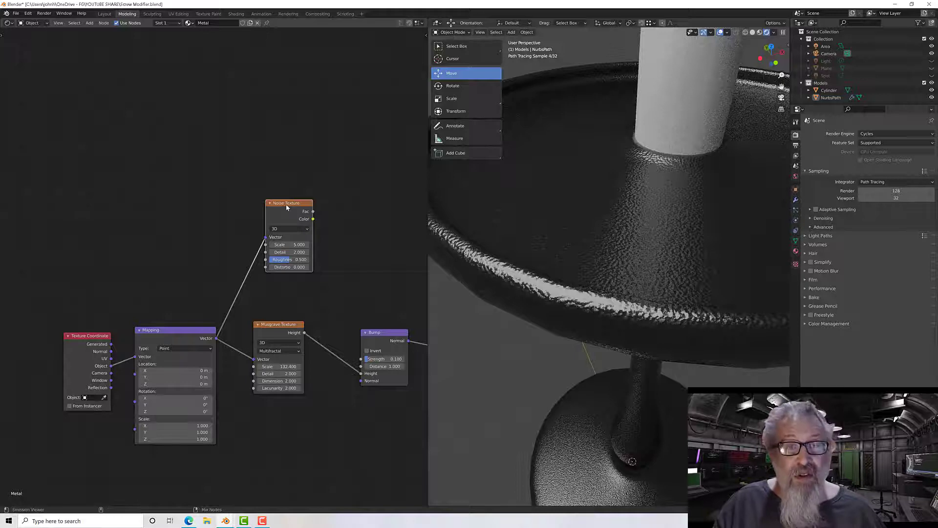
# Step: Preview the Noise Texture alone on the candlestick and set its roughness to 0.183 and its distortion to 13.3
pyautogui.keyDown('ctrl'); pyautogui.keyDown('shift'); pyautogui.click(287, 208); pyautogui.keyUp('shift'); pyautogui.keyUp('ctrl')
pyautogui.scroll(-7, 585, 282)
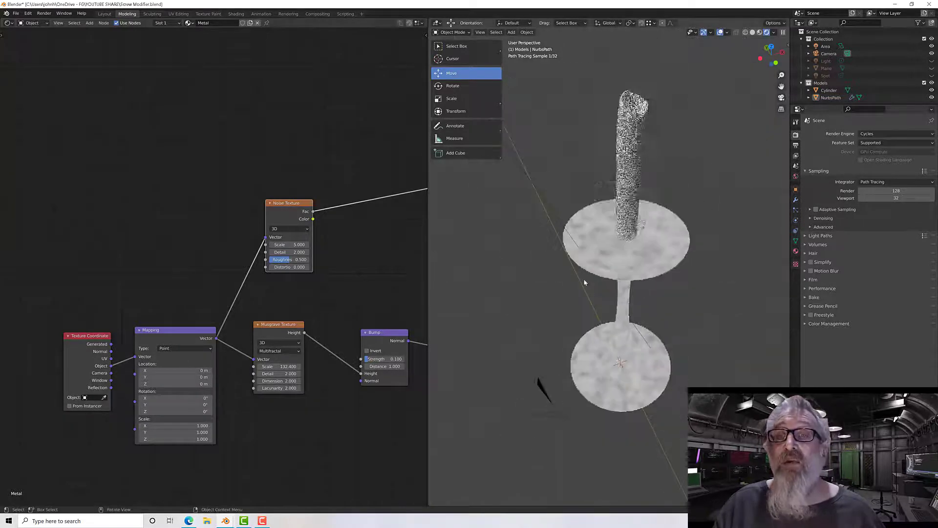
pyautogui.scroll(8, 584, 279)
pyautogui.scroll(1, 216, 263)
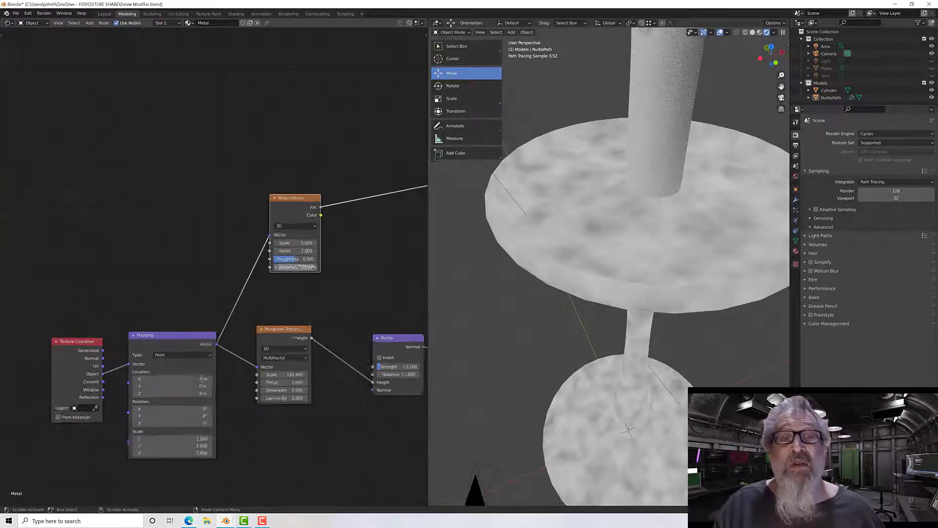
pyautogui.scroll(2, 303, 266)
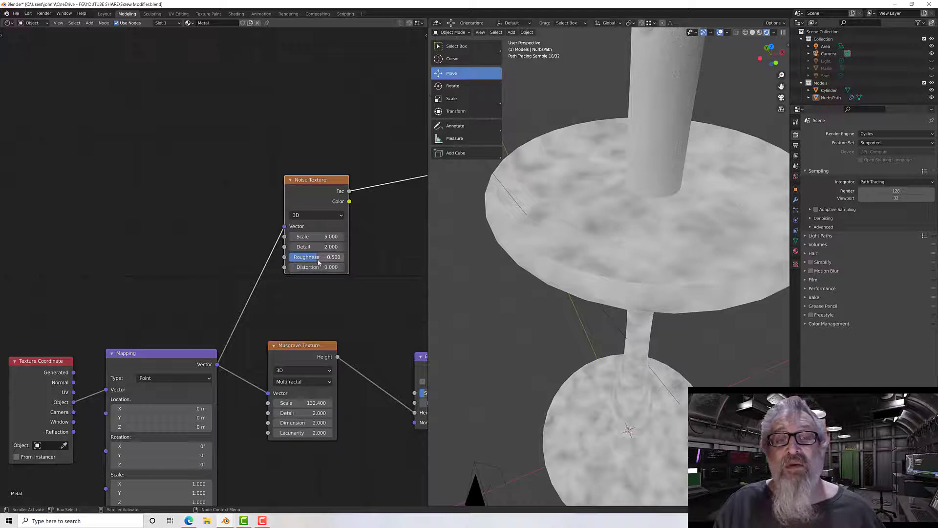
pyautogui.moveTo(317, 261)
pyautogui.mouseDown()
pyautogui.moveTo(296, 268)
pyautogui.moveTo(329, 268)
pyautogui.mouseUp()
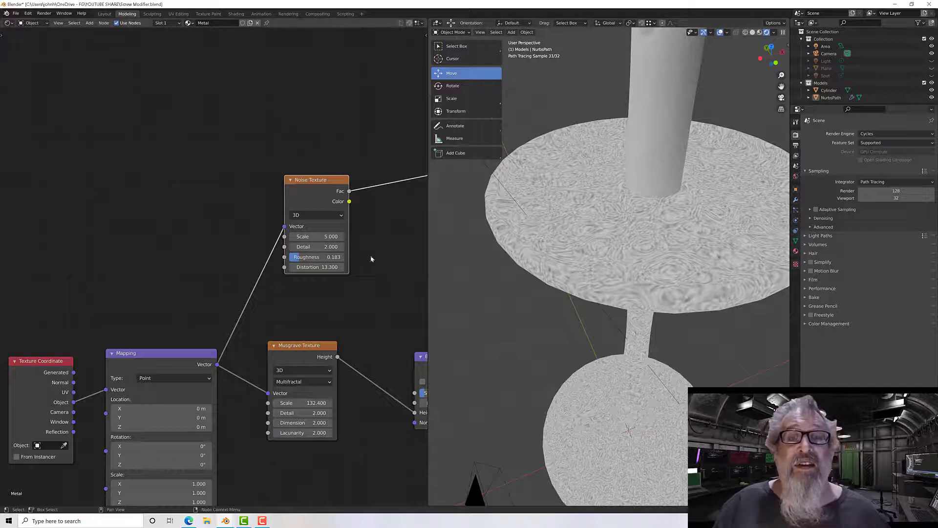
pyautogui.moveTo(368, 247); pyautogui.dragTo(109, 264, button='middle')
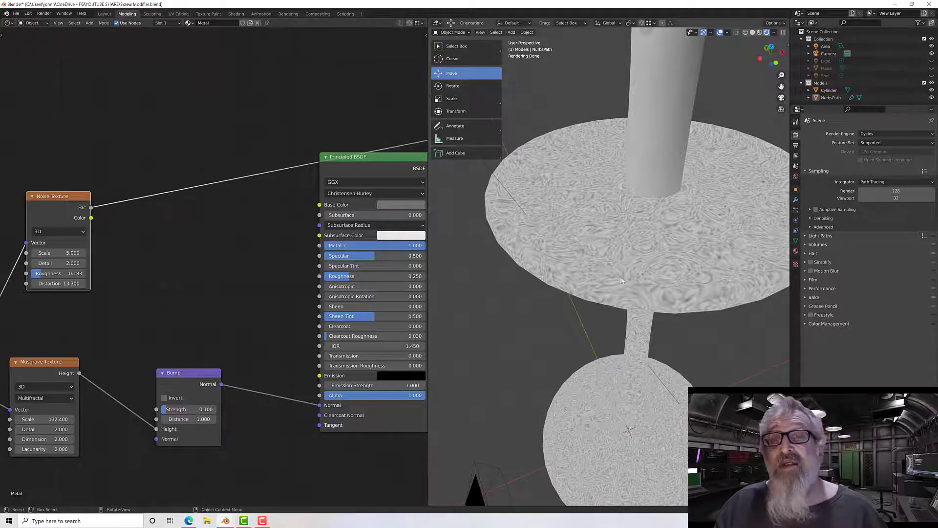
pyautogui.scroll(5, 595, 243)
pyautogui.scroll(-4, 595, 239)
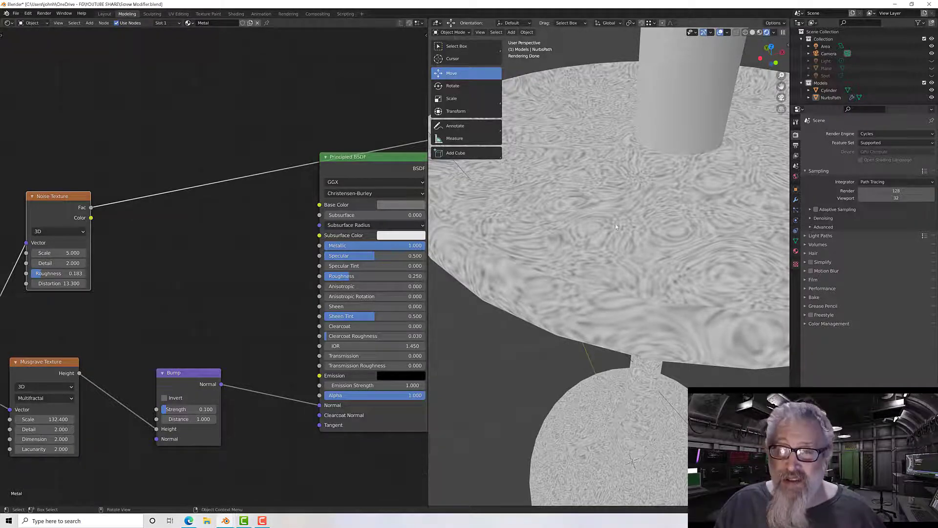
pyautogui.moveTo(617, 228)
pyautogui.mouseDown(button='middle')
pyautogui.moveTo(637, 227)
pyautogui.moveTo(622, 238)
pyautogui.mouseUp(button='middle')
pyautogui.scroll(5, 638, 223)
# Step: Add an Invert node with a white colour beside the Noise Texture and connect the noise's Fac output to its Fac input
pyautogui.click(188, 234)
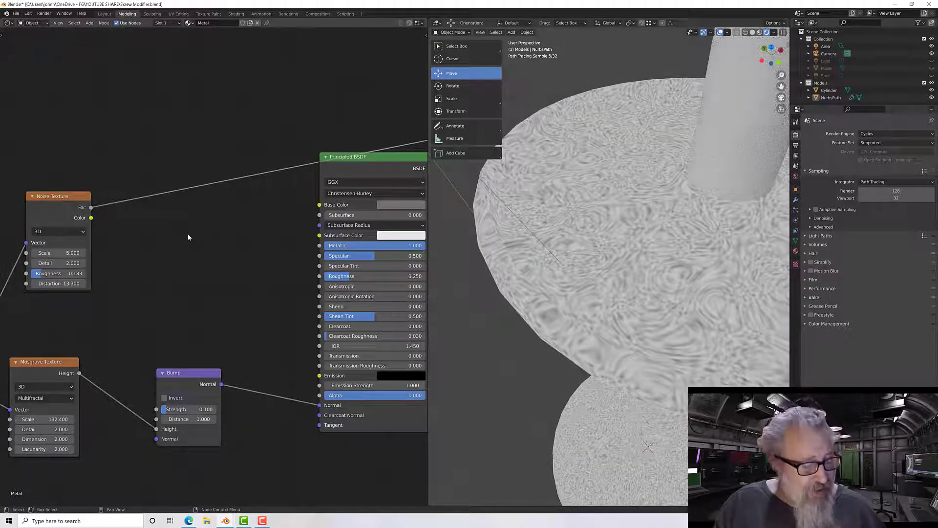
pyautogui.hotkey('shift', 'a')
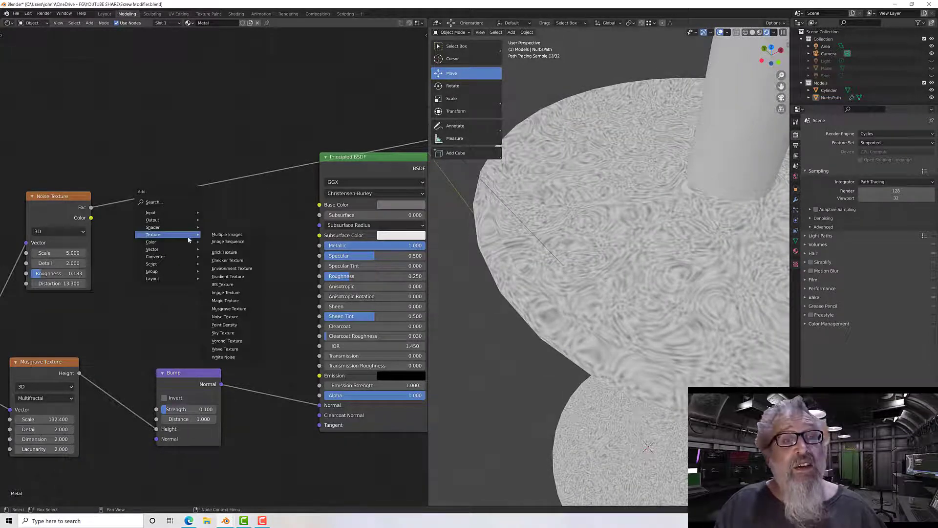
pyautogui.moveTo(186, 243)
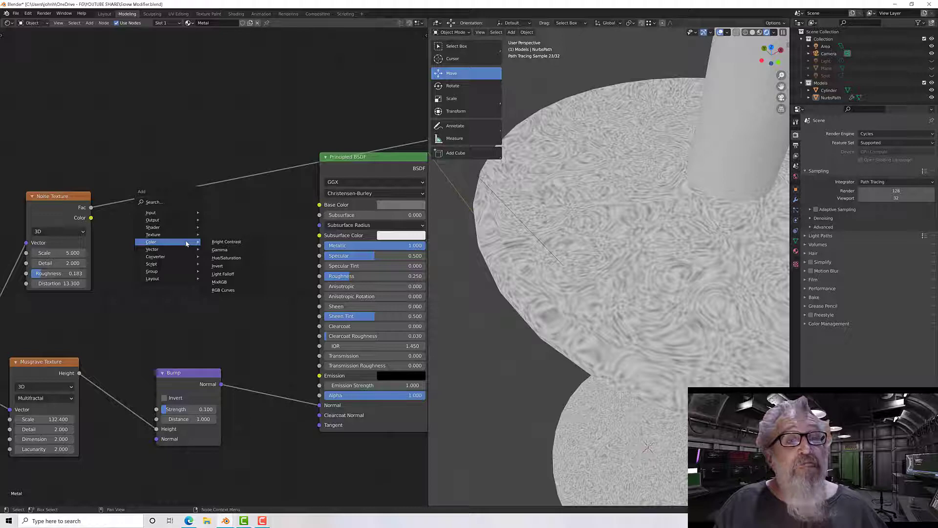
pyautogui.click(213, 267)
pyautogui.click(185, 265)
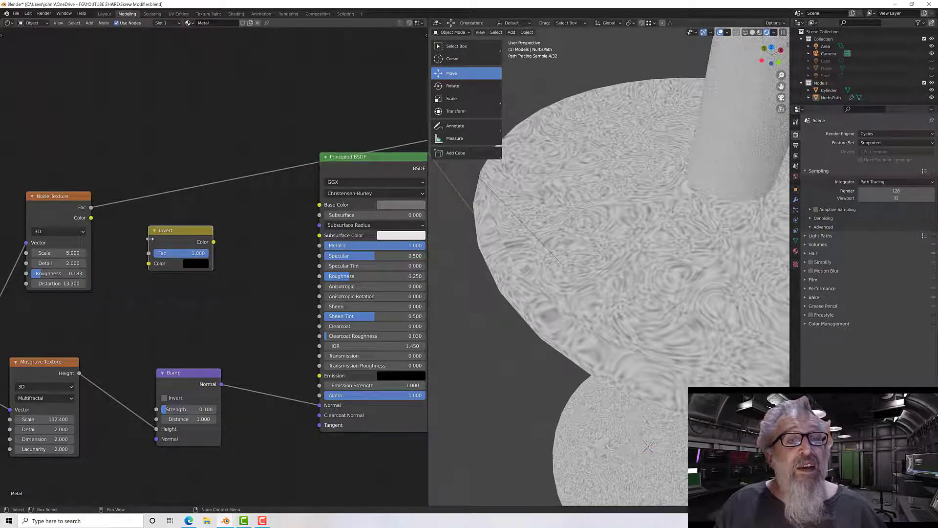
pyautogui.click(185, 264)
pyautogui.moveTo(263, 174); pyautogui.dragTo(263, 134)
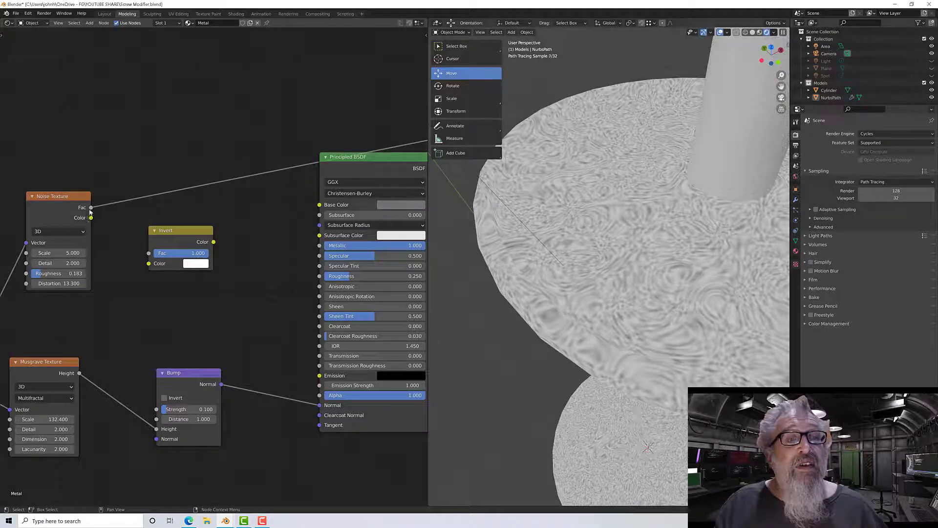
pyautogui.moveTo(91, 207); pyautogui.dragTo(149, 253)
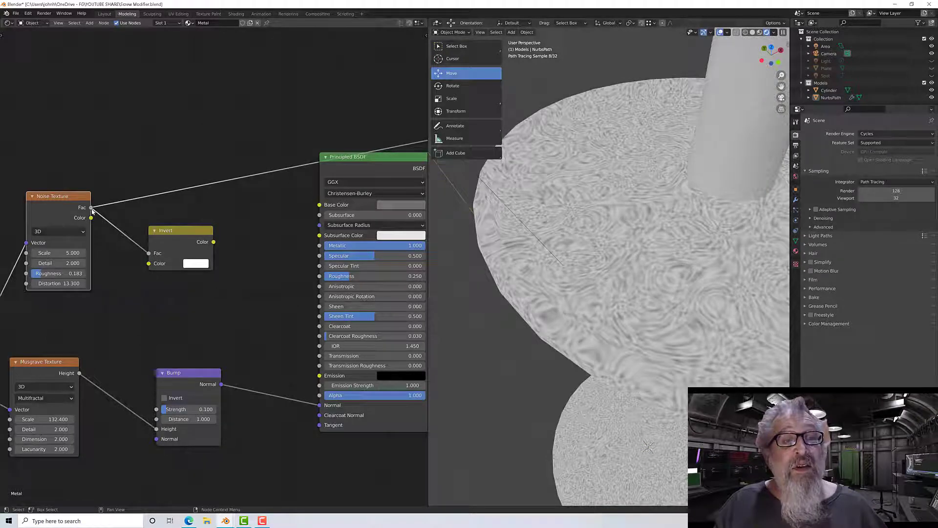
# Step: Compare the viewer previews of the Invert node and the plain Noise Texture on the candlestick, ending on the Invert node
pyautogui.click(176, 250)
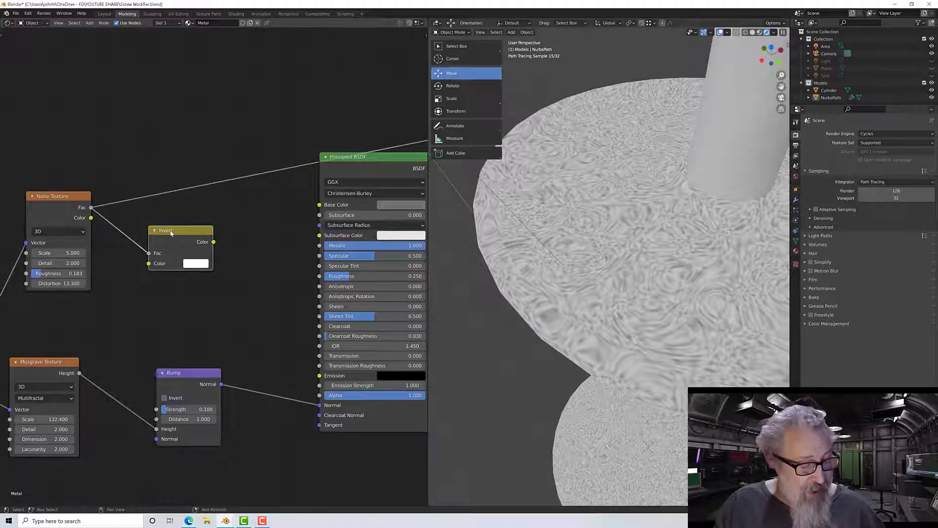
pyautogui.keyDown('ctrl'); pyautogui.keyDown('shift'); pyautogui.click(171, 233); pyautogui.keyUp('shift'); pyautogui.keyUp('ctrl')
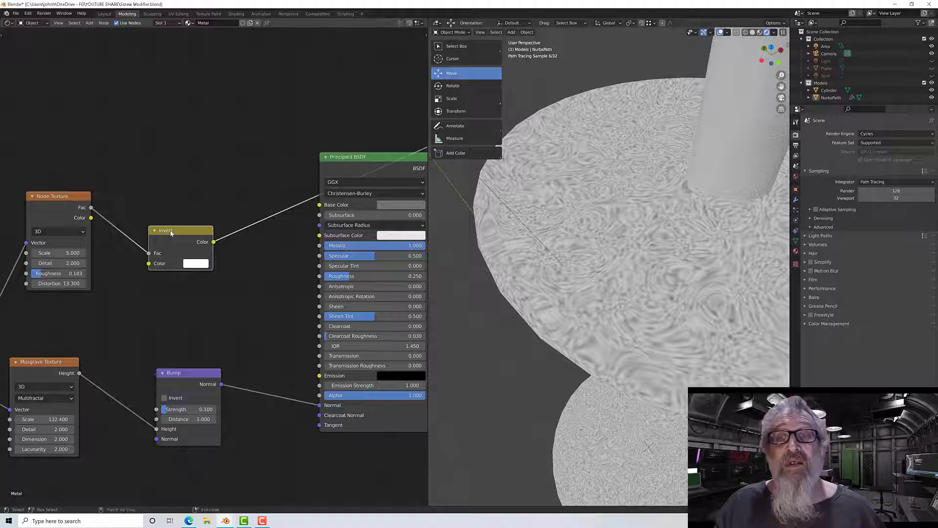
pyautogui.keyDown('ctrl'); pyautogui.keyDown('shift'); pyautogui.click(75, 199); pyautogui.keyUp('shift'); pyautogui.keyUp('ctrl')
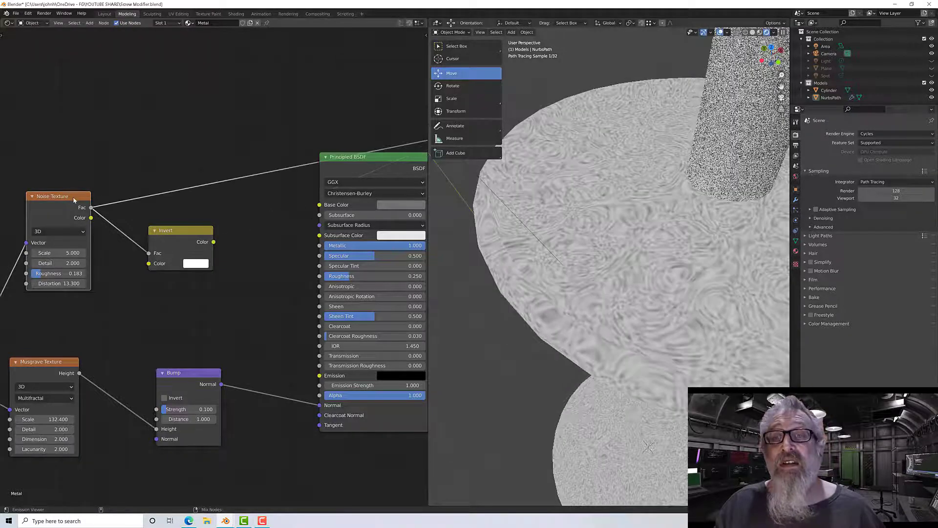
pyautogui.keyDown('ctrl'); pyautogui.keyDown('shift'); pyautogui.click(167, 234); pyautogui.keyUp('shift'); pyautogui.keyUp('ctrl')
pyautogui.keyDown('ctrl'); pyautogui.keyDown('shift'); pyautogui.click(66, 201); pyautogui.keyUp('shift'); pyautogui.keyUp('ctrl')
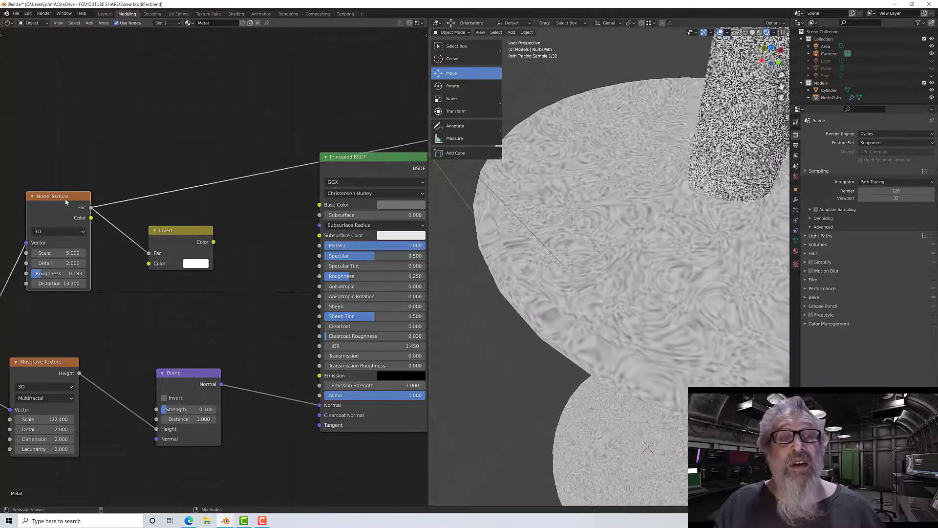
pyautogui.keyDown('ctrl'); pyautogui.keyDown('shift'); pyautogui.click(161, 234); pyautogui.keyUp('shift'); pyautogui.keyUp('ctrl')
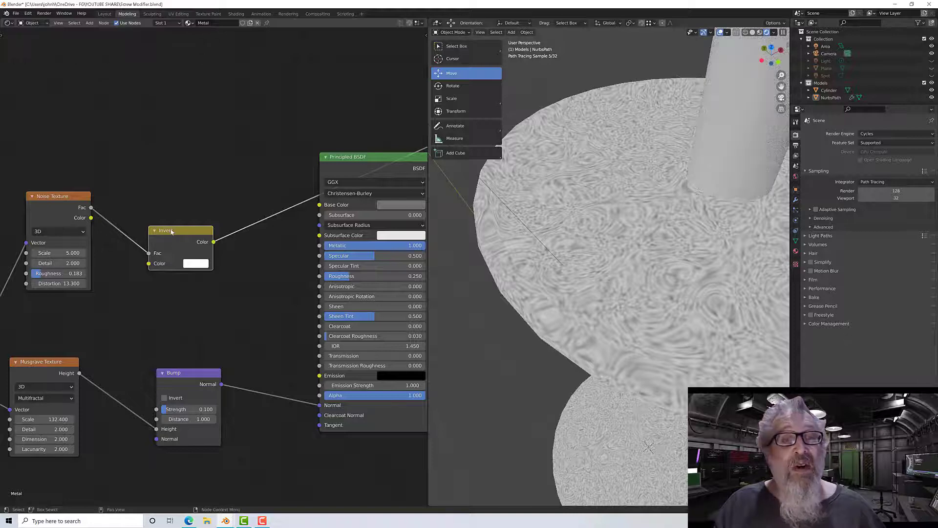
# Step: Shift the Invert node back and add a Map Range node after it, with the Invert's Color output feeding Value
pyautogui.moveTo(170, 229); pyautogui.dragTo(106, 218)
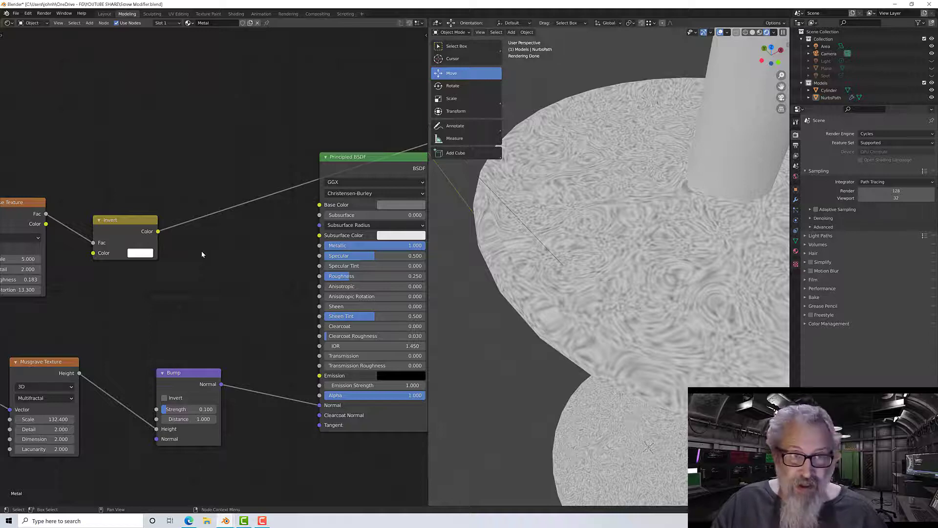
pyautogui.hotkey('shift', 'a')
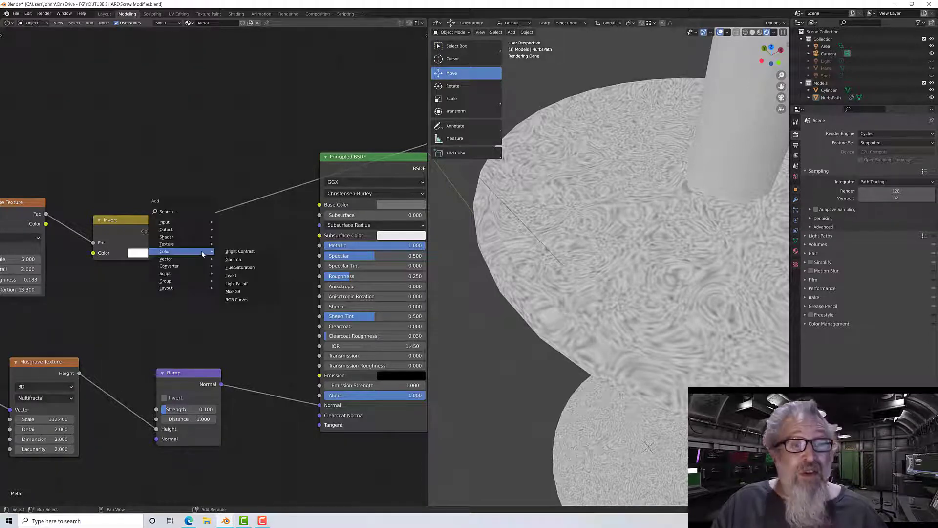
pyautogui.moveTo(192, 267)
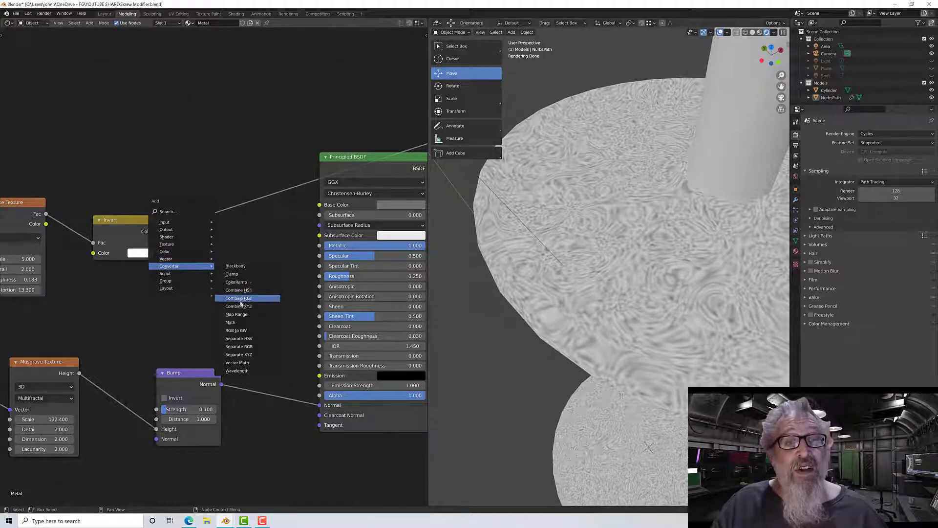
pyautogui.click(237, 314)
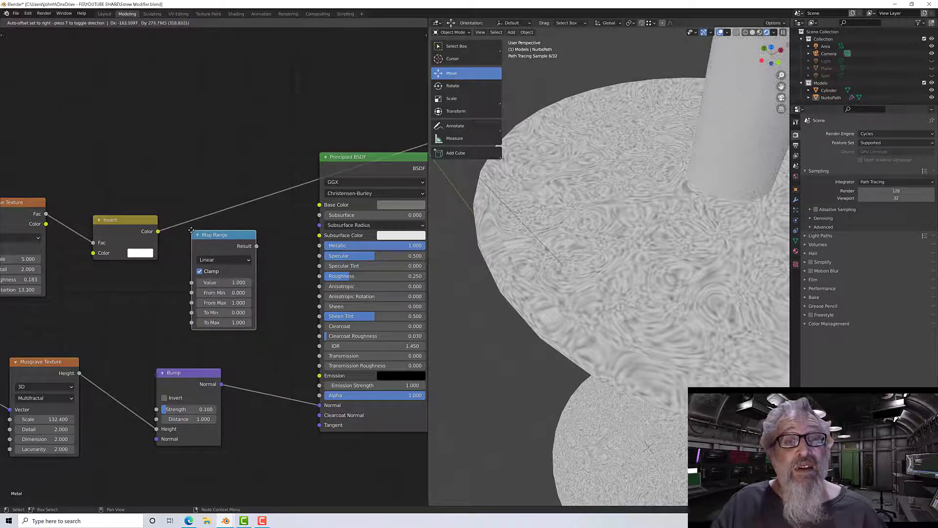
pyautogui.click(190, 224)
pyautogui.moveTo(158, 231); pyautogui.dragTo(191, 283)
pyautogui.moveTo(207, 241); pyautogui.dragTo(223, 238)
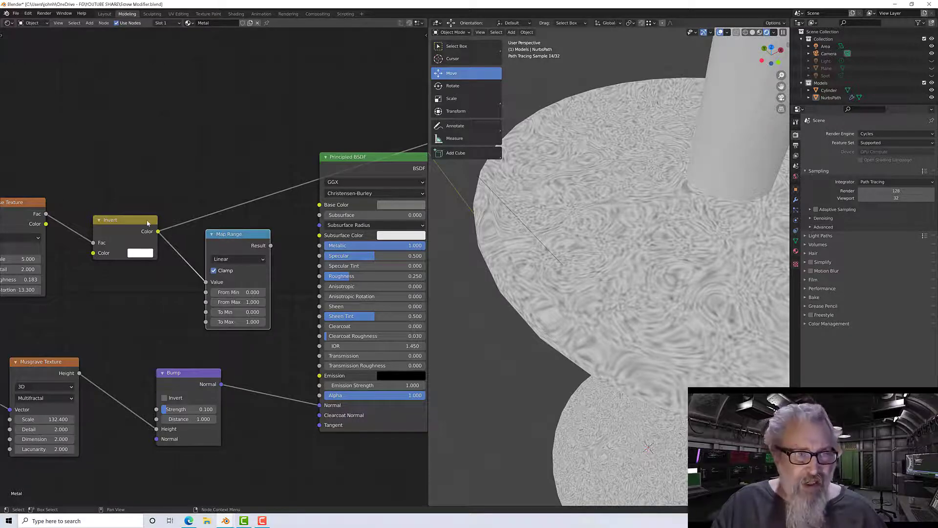
# Step: Insert an RGB to BW node between the Invert and Map Range nodes and space the three nodes out evenly
pyautogui.moveTo(150, 221); pyautogui.dragTo(118, 219)
pyautogui.moveTo(218, 239); pyautogui.dragTo(236, 238)
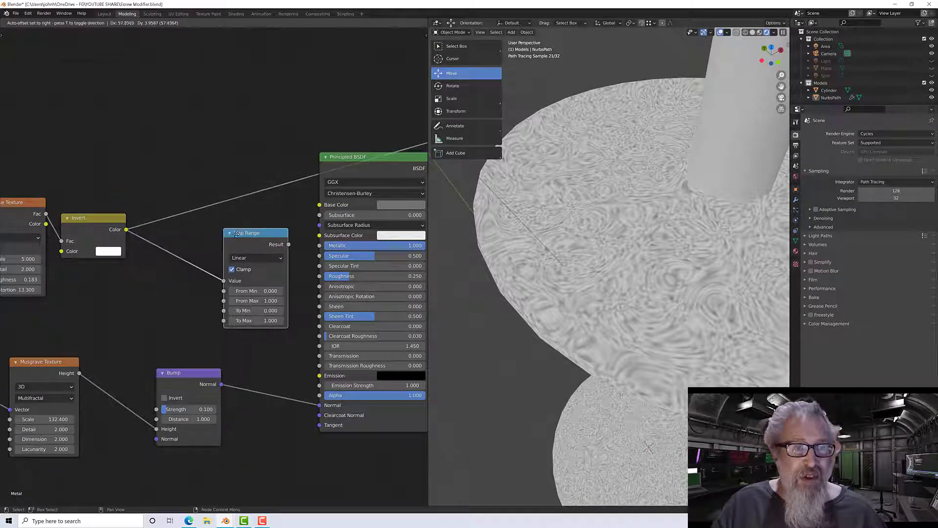
pyautogui.hotkey('shift', 'a')
pyautogui.moveTo(192, 240)
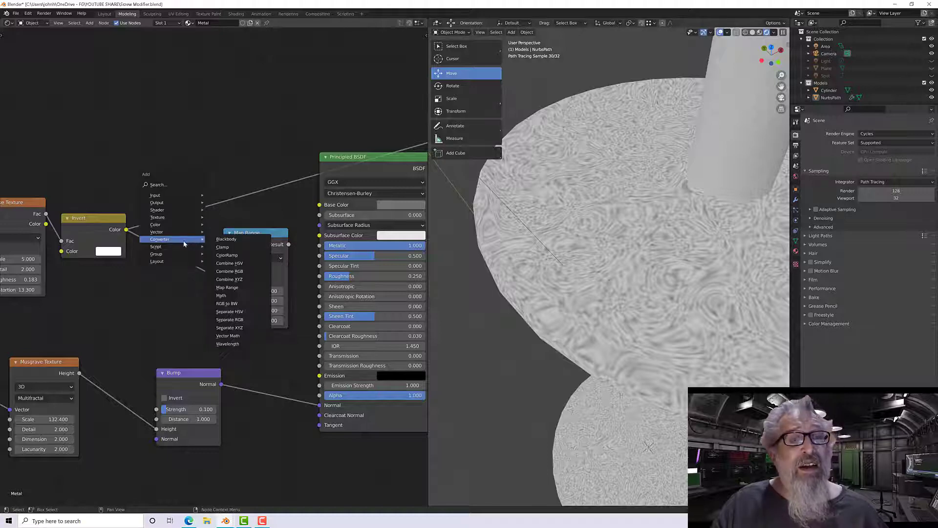
pyautogui.click(227, 304)
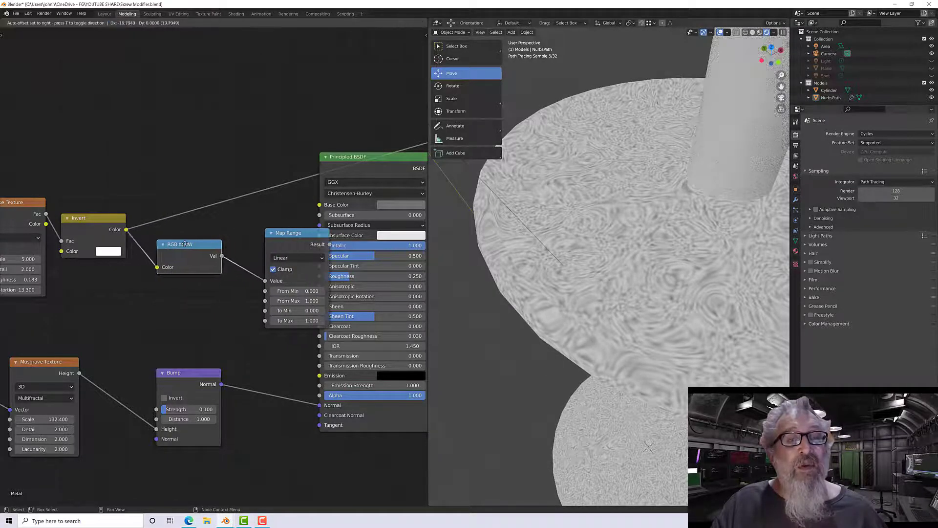
pyautogui.click(180, 246)
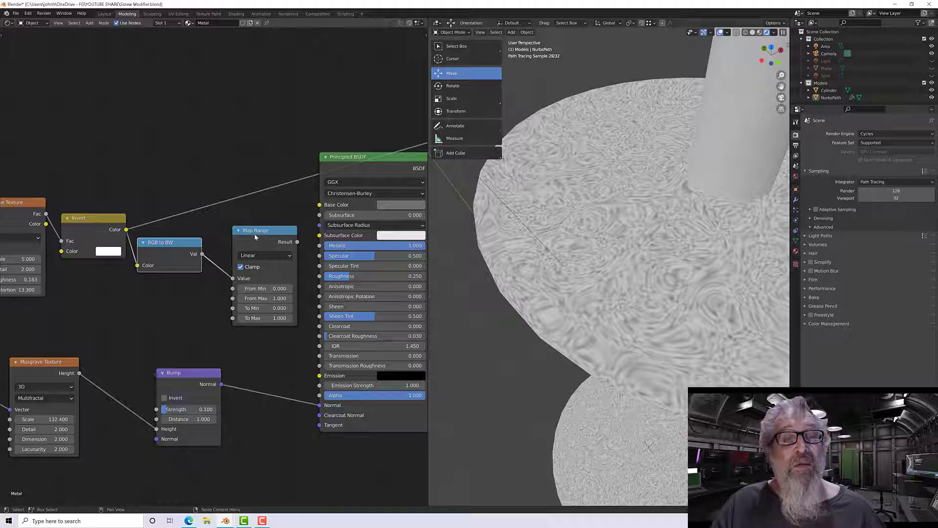
pyautogui.moveTo(254, 233); pyautogui.dragTo(239, 233)
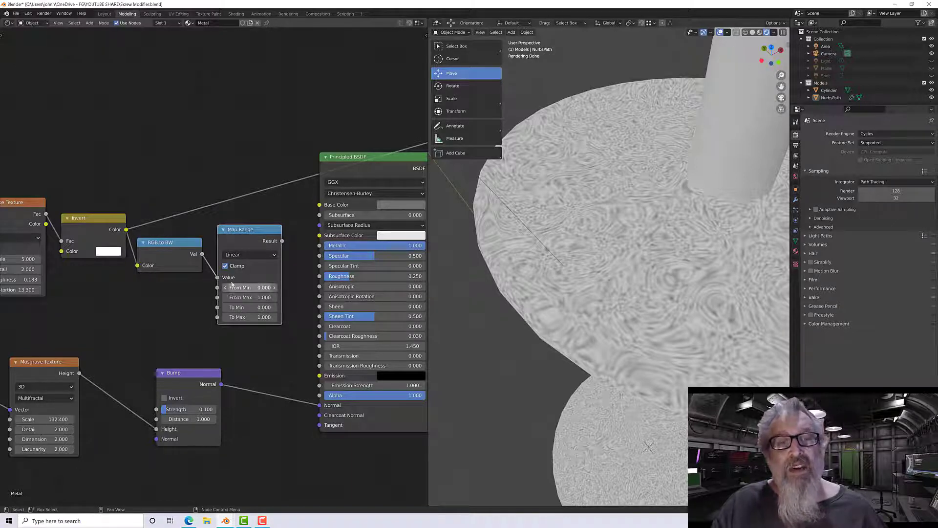
# Step: Preview the Map Range node on the candlestick and set its To Max value to 0.25
pyautogui.keyDown('ctrl'); pyautogui.keyDown('shift'); pyautogui.click(244, 233); pyautogui.keyUp('shift'); pyautogui.keyUp('ctrl')
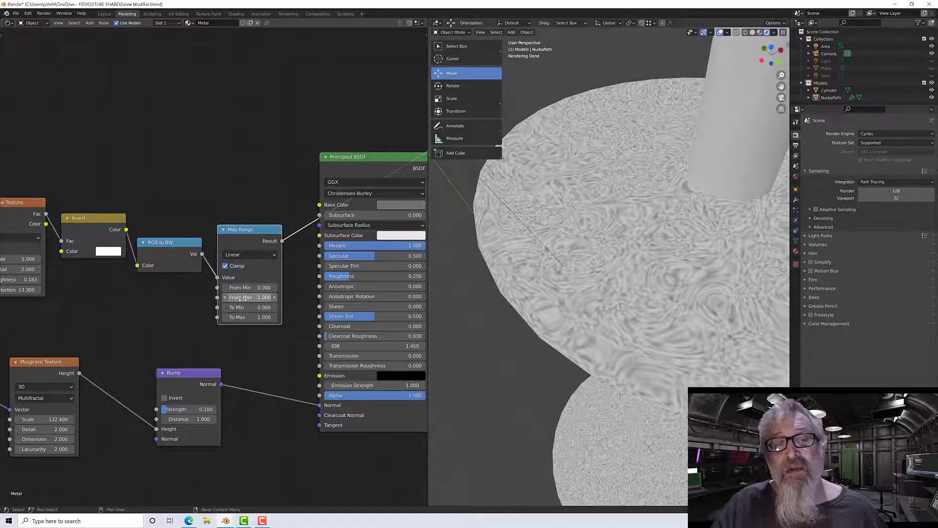
pyautogui.click(256, 317)
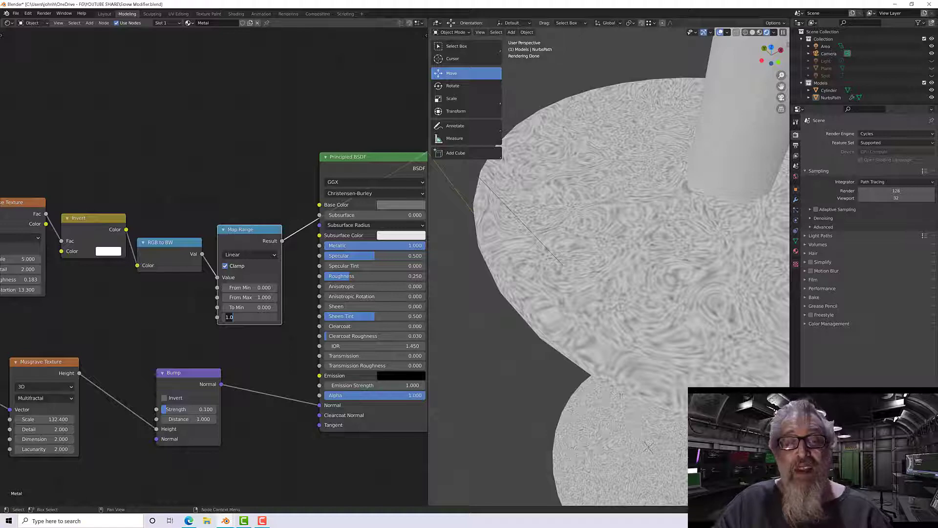
pyautogui.write('0.')
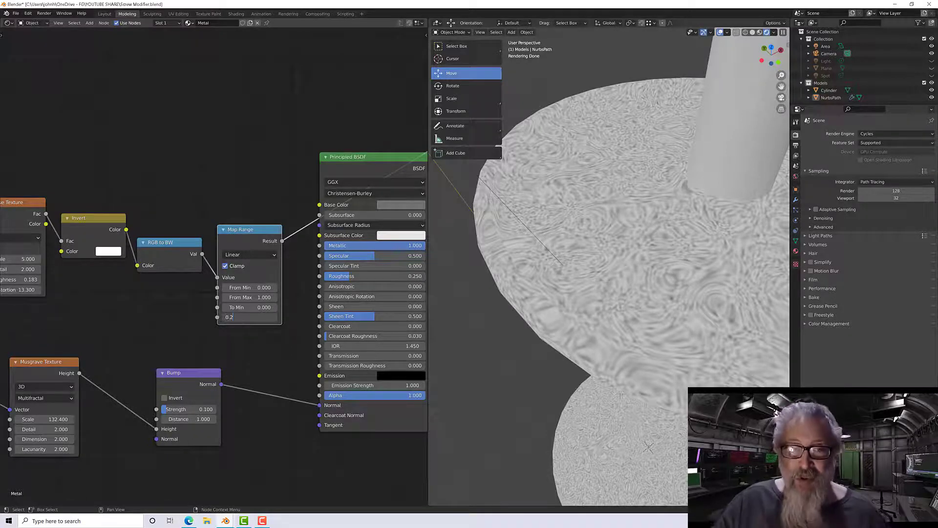
pyautogui.write('25')
pyautogui.press('Return')
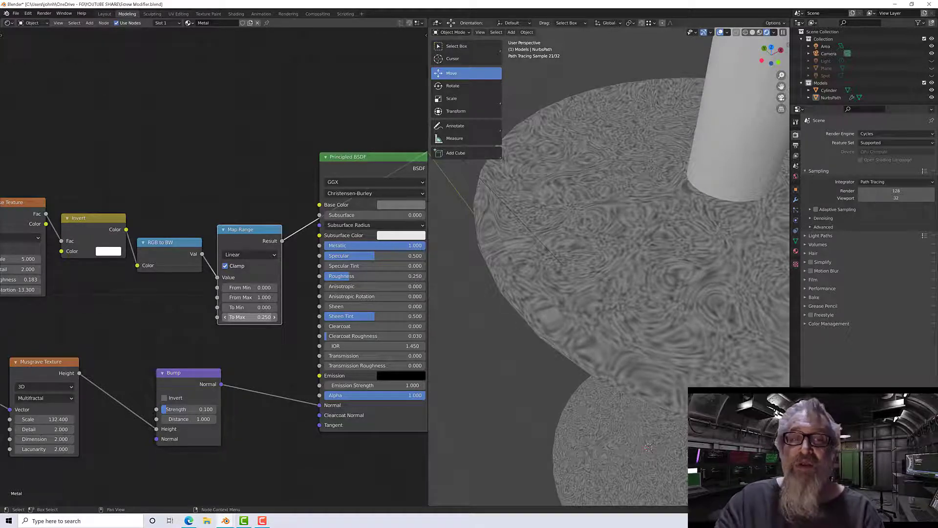
pyautogui.click(249, 317)
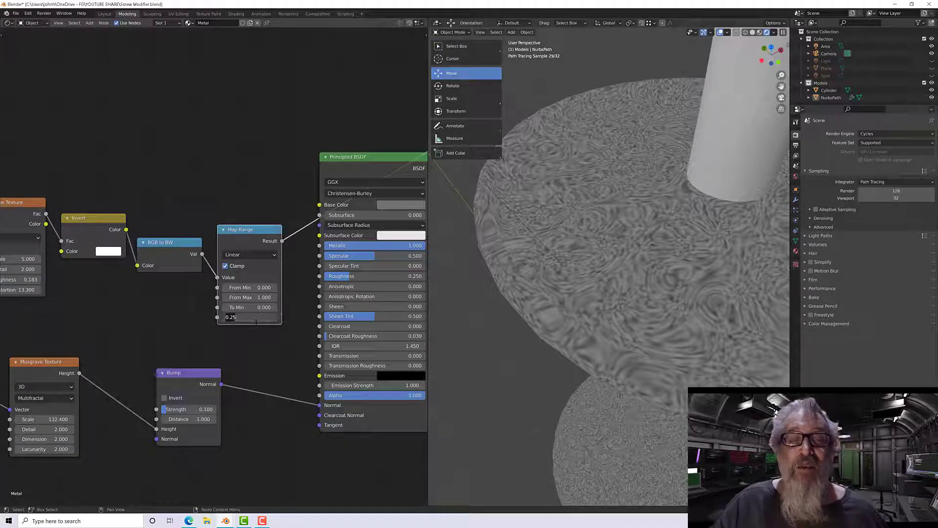
pyautogui.press('Return')
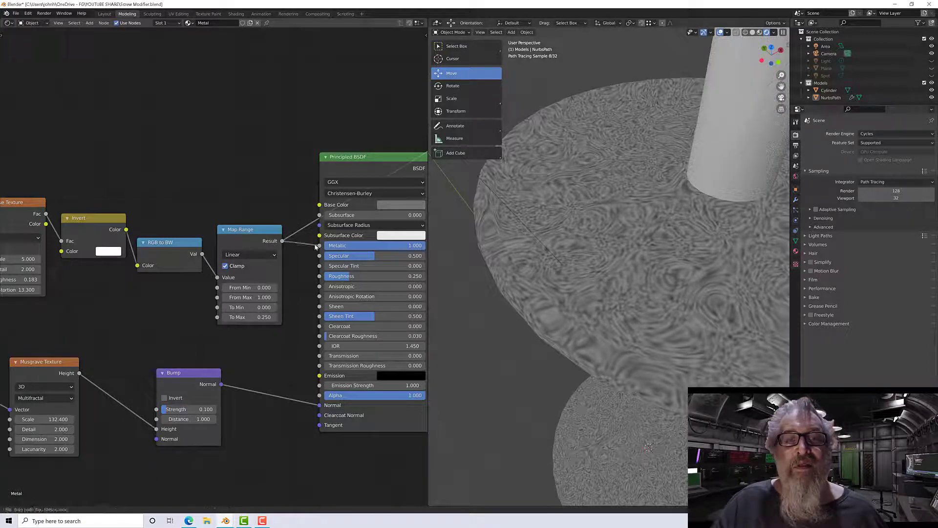
# Step: Connect the Map Range's Result to the Principled BSDF's Roughness input and preview the full shader on the candlestick
pyautogui.moveTo(316, 247); pyautogui.dragTo(320, 276)
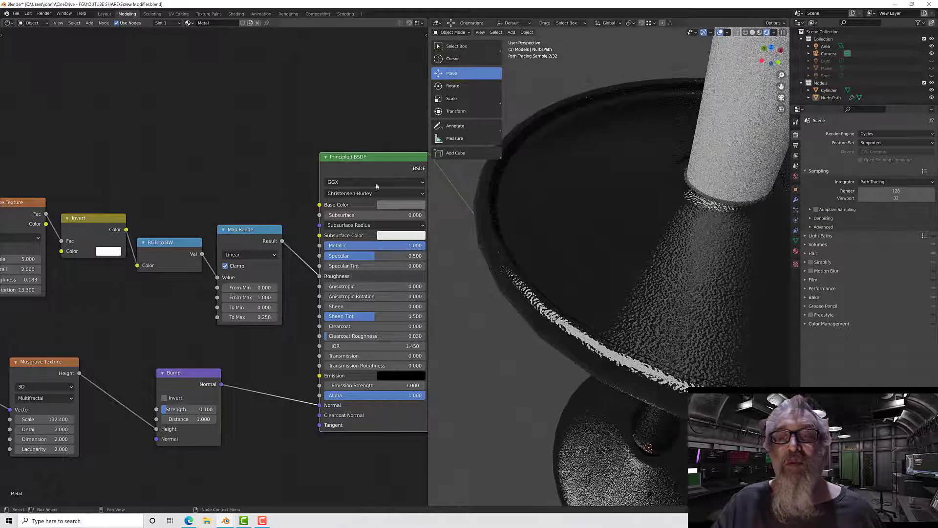
pyautogui.scroll(-5, 587, 287)
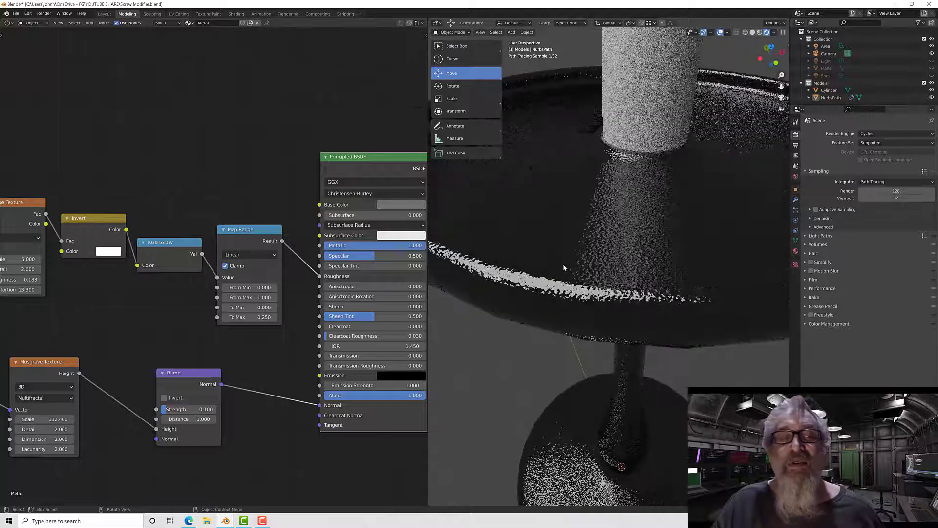
pyautogui.moveTo(592, 255); pyautogui.dragTo(570, 247, button='middle')
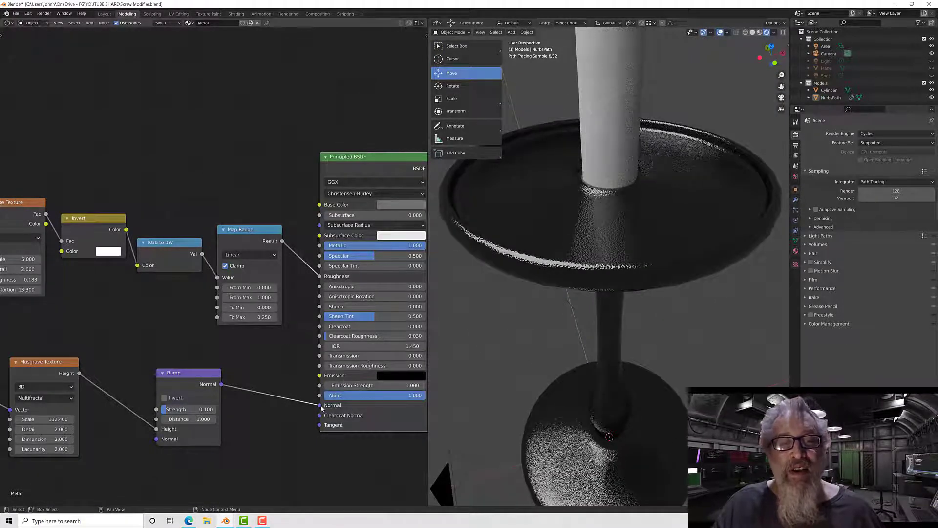
# Step: Disconnect the Bump node from the Principled BSDF's Normal input and set the Map Range's To Min to 0.1
pyautogui.moveTo(320, 405); pyautogui.dragTo(301, 403)
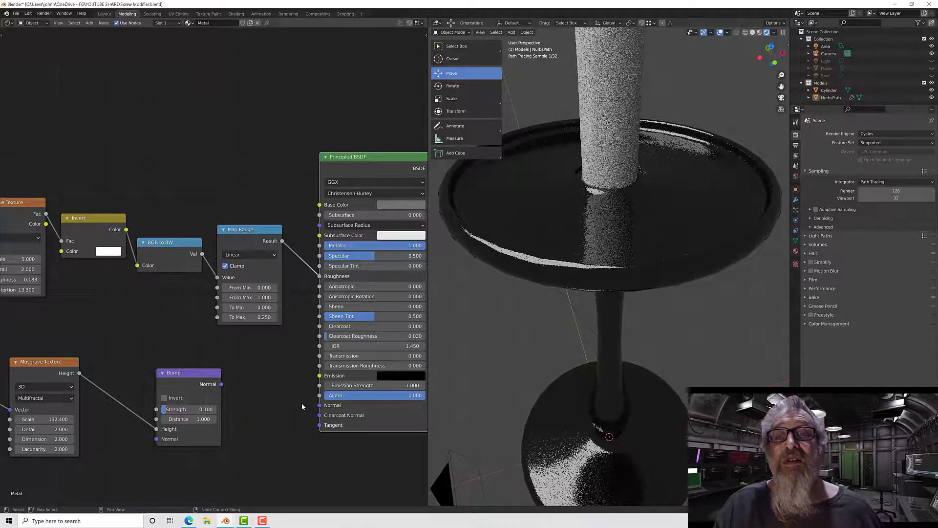
pyautogui.scroll(2, 600, 221)
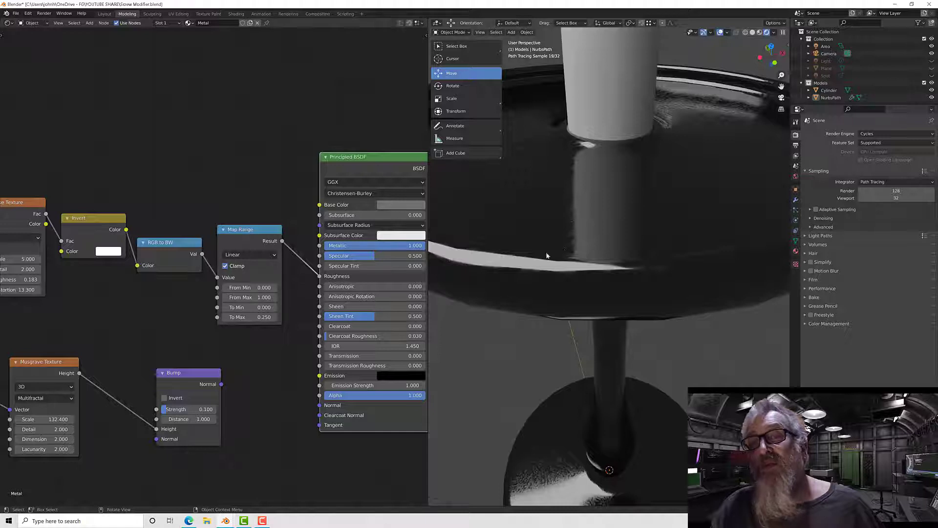
pyautogui.moveTo(160, 206); pyautogui.dragTo(173, 204, button='middle')
pyautogui.scroll(1, 171, 234)
pyautogui.click(265, 309)
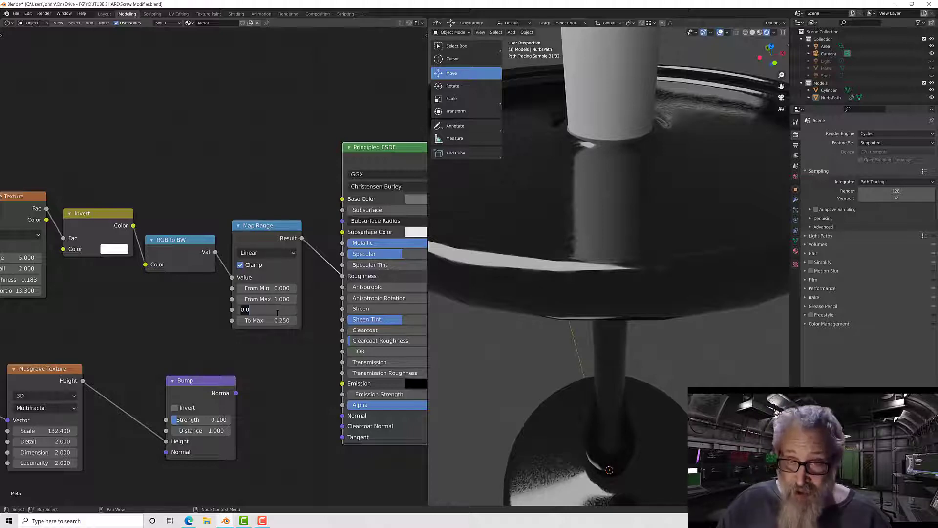
pyautogui.write('0.')
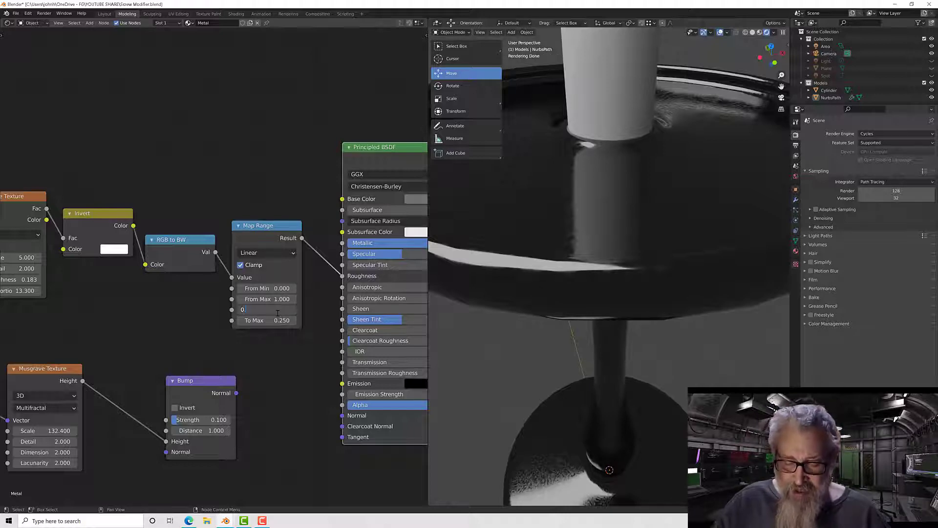
pyautogui.write('1')
pyautogui.press('Return')
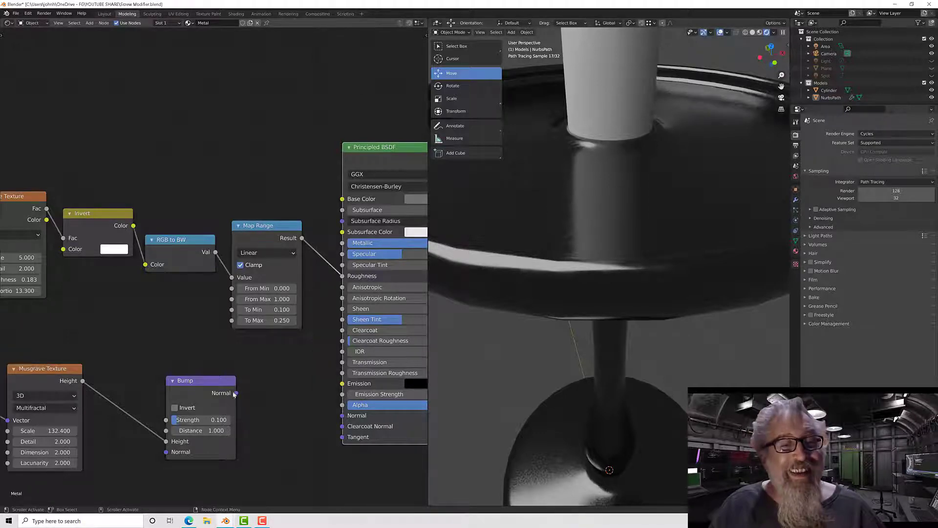
# Step: Reconnect the Bump's Normal output to the Principled BSDF's Normal input and set the bump strength to 0.05
pyautogui.moveTo(235, 393); pyautogui.dragTo(342, 415)
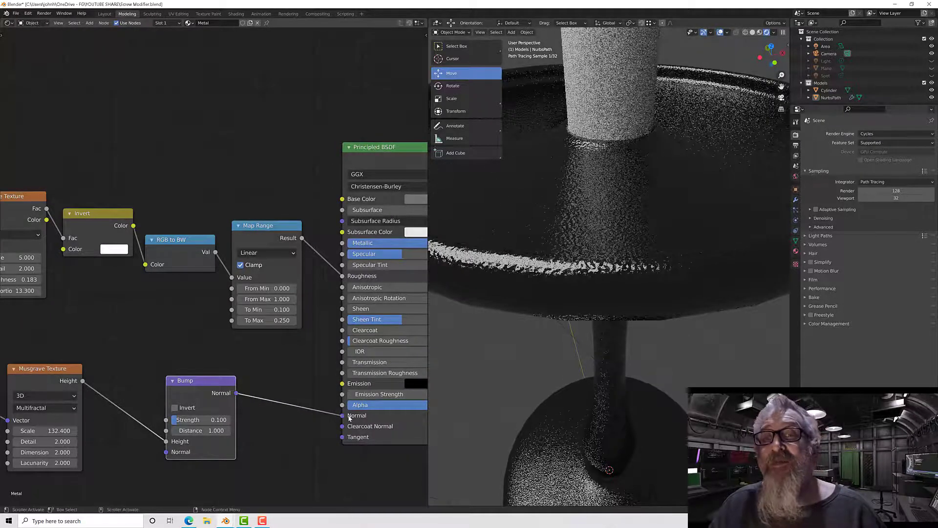
pyautogui.click(216, 421)
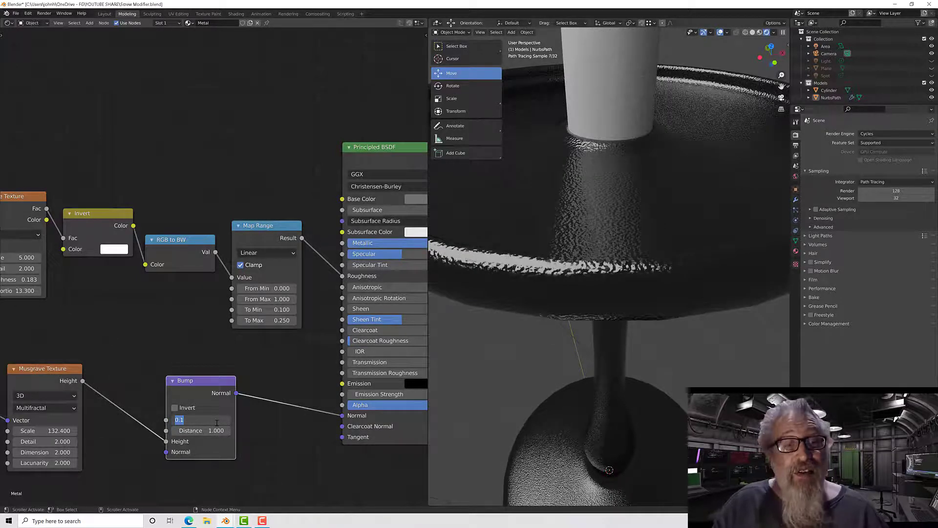
pyautogui.write('0.05')
pyautogui.press('Return')
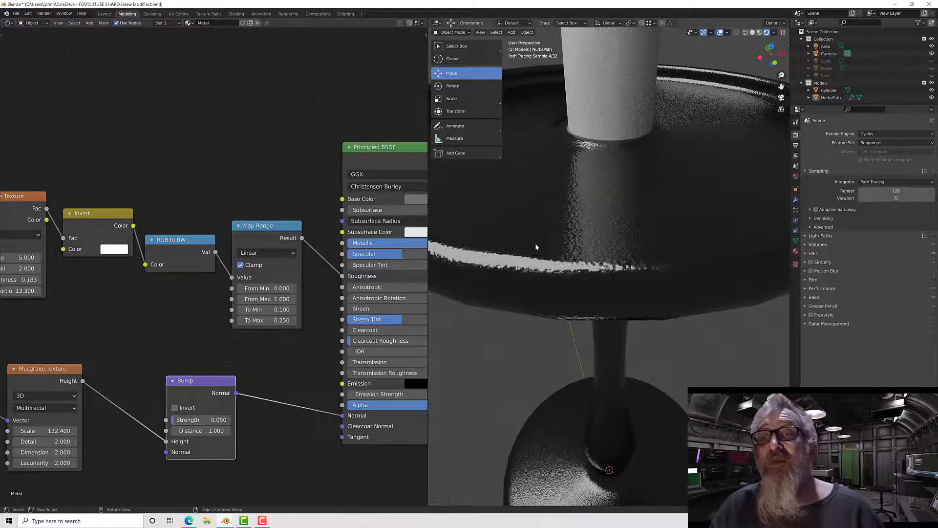
pyautogui.scroll(-5, 551, 233)
pyautogui.moveTo(551, 230); pyautogui.dragTo(571, 217, button='middle')
pyautogui.scroll(6, 571, 217)
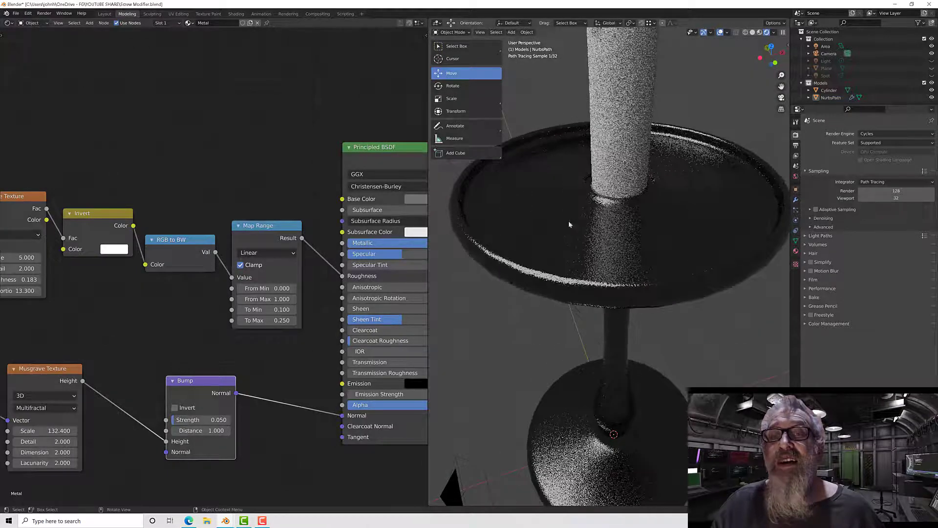
# Step: Tidy the node layout by moving the Principled BSDF closer to the Map Range and aligning the Musgrave Texture under the Noise Texture
pyautogui.moveTo(376, 148); pyautogui.dragTo(358, 122)
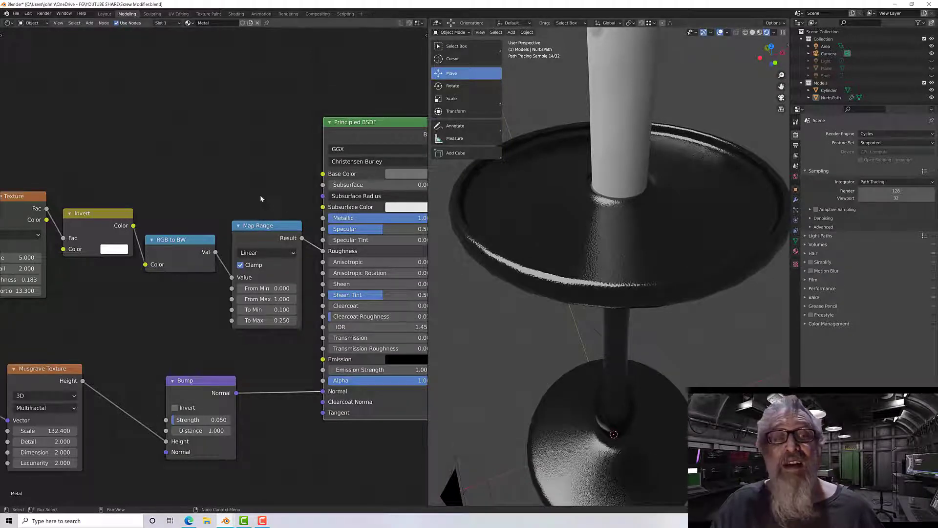
pyautogui.moveTo(124, 219); pyautogui.dragTo(189, 226, button='middle')
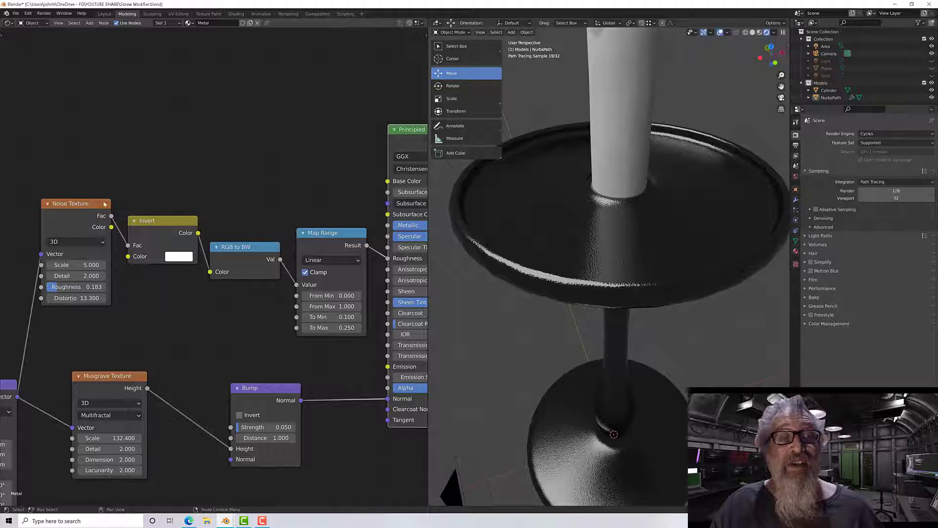
pyautogui.moveTo(103, 380); pyautogui.dragTo(73, 377)
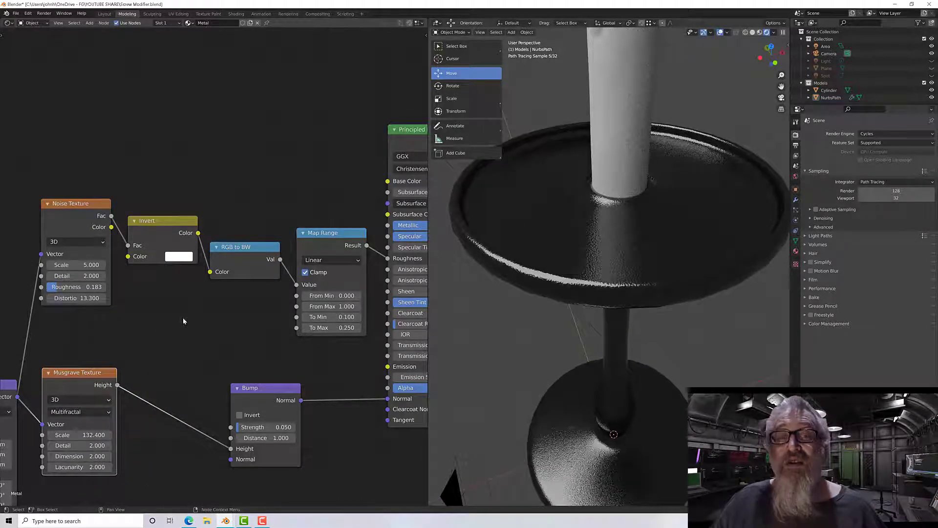
pyautogui.moveTo(189, 310); pyautogui.dragTo(167, 304, button='middle')
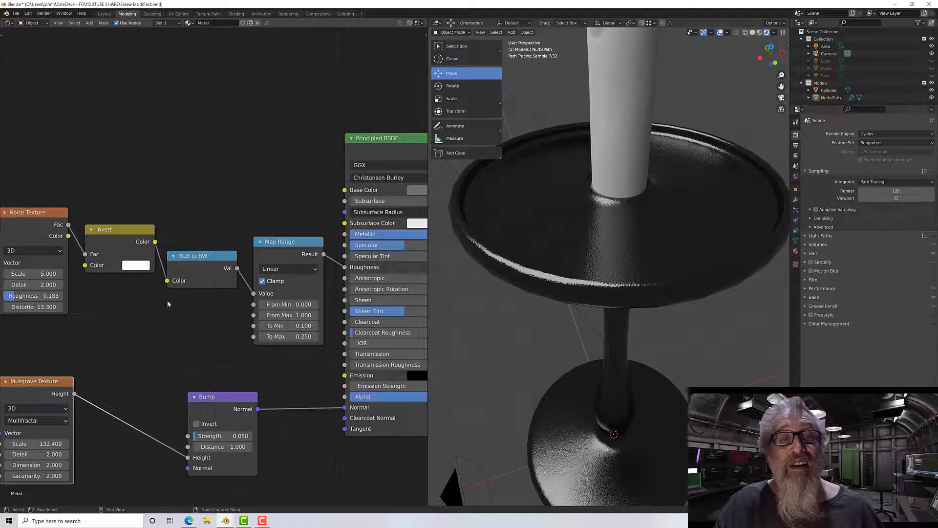
# Step: Preview the Map Range alone and also connect its Result to the Principled BSDF's Base Color input
pyautogui.keyDown('ctrl'); pyautogui.keyDown('shift'); pyautogui.click(276, 246); pyautogui.keyUp('shift'); pyautogui.keyUp('ctrl')
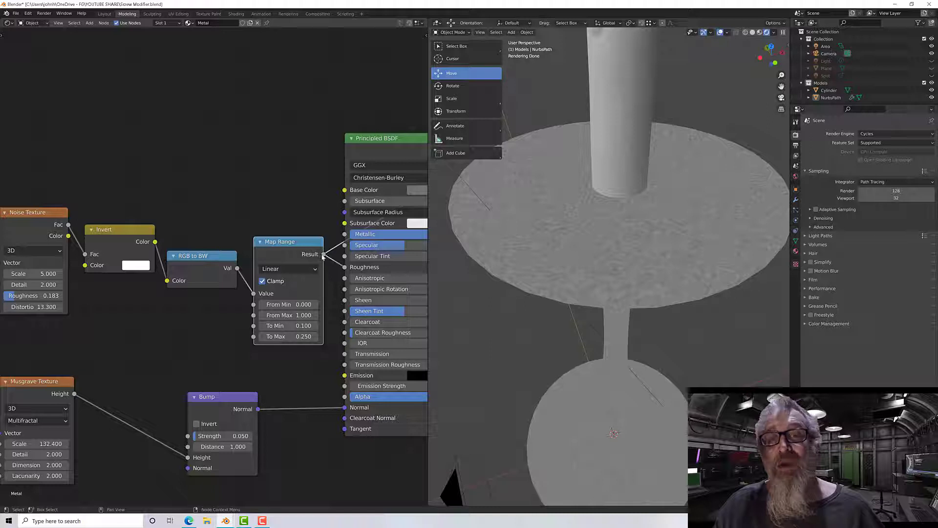
pyautogui.moveTo(323, 254); pyautogui.dragTo(345, 190)
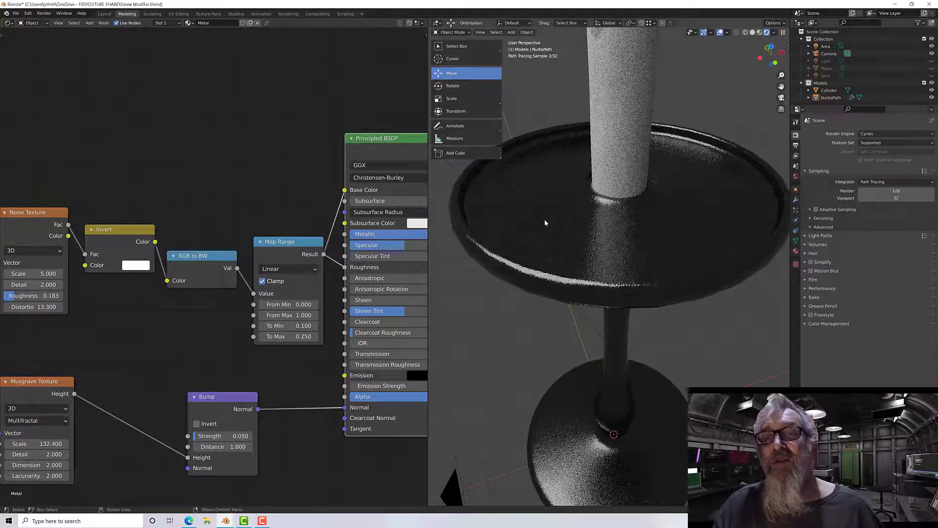
# Step: Examine the metal material on the candlestick's dish, stem and base, both close up and as a whole
pyautogui.scroll(6, 594, 241)
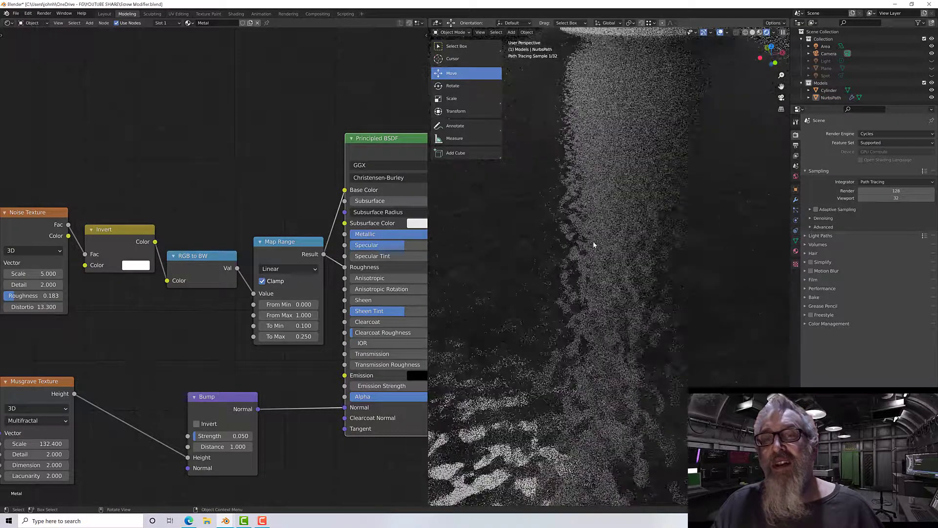
pyautogui.scroll(-6, 594, 242)
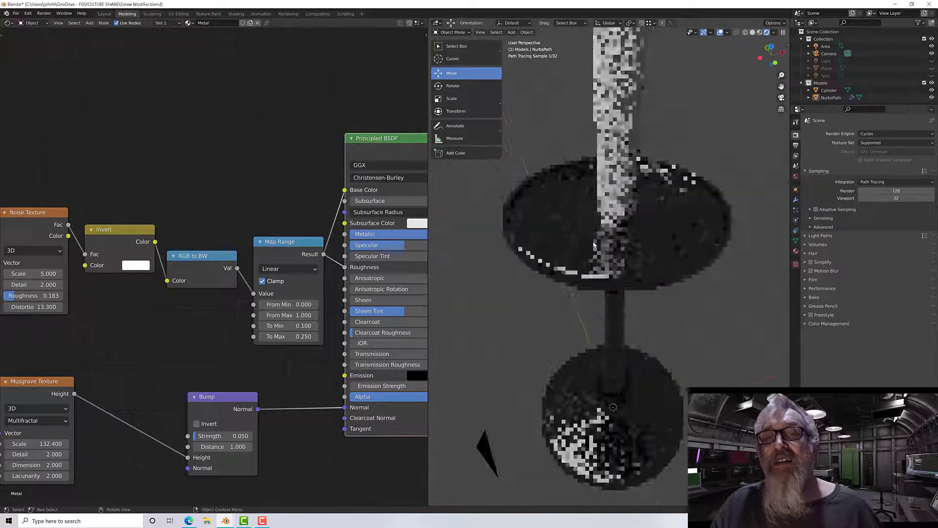
pyautogui.moveTo(593, 241); pyautogui.dragTo(593, 213, button='middle')
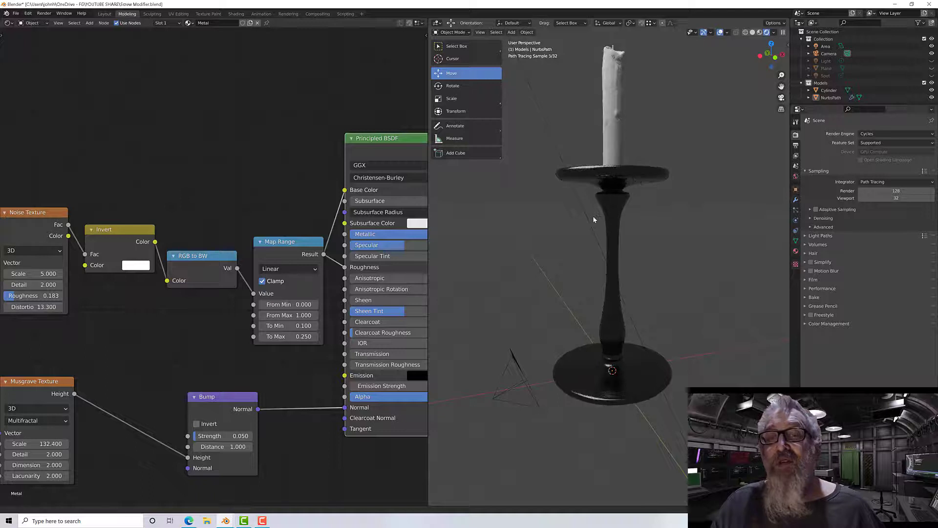
pyautogui.moveTo(593, 216); pyautogui.dragTo(590, 259, button='middle')
pyautogui.scroll(8, 624, 255)
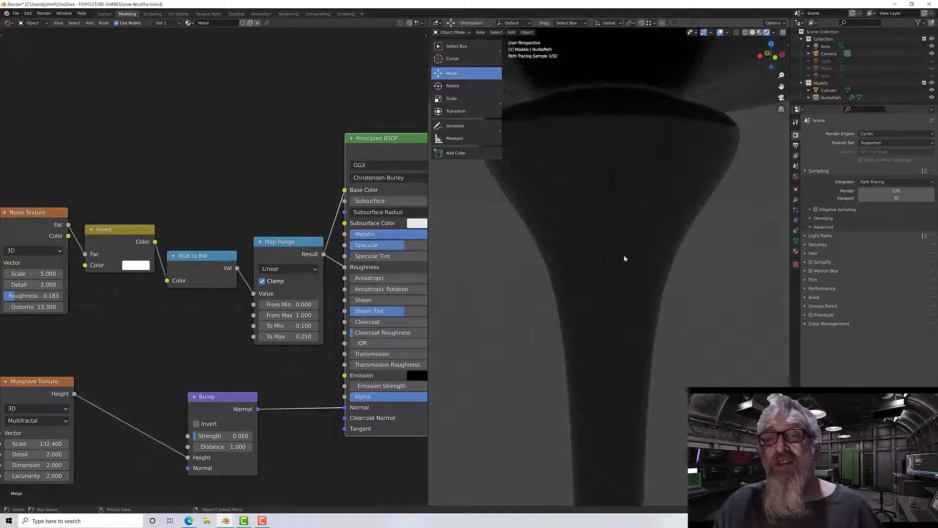
pyautogui.scroll(-8, 624, 254)
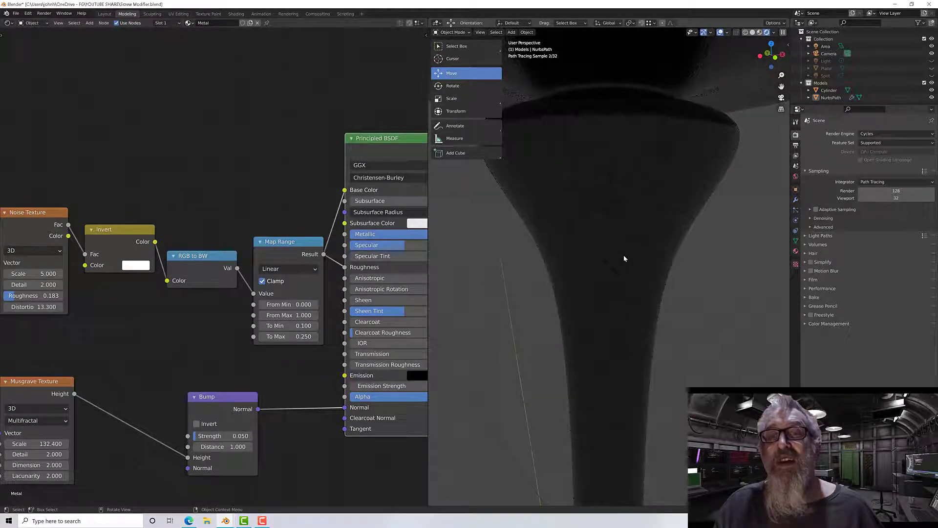
pyautogui.scroll(-1, 624, 255)
pyautogui.moveTo(624, 255); pyautogui.dragTo(632, 251, button='middle')
pyautogui.scroll(3, 632, 251)
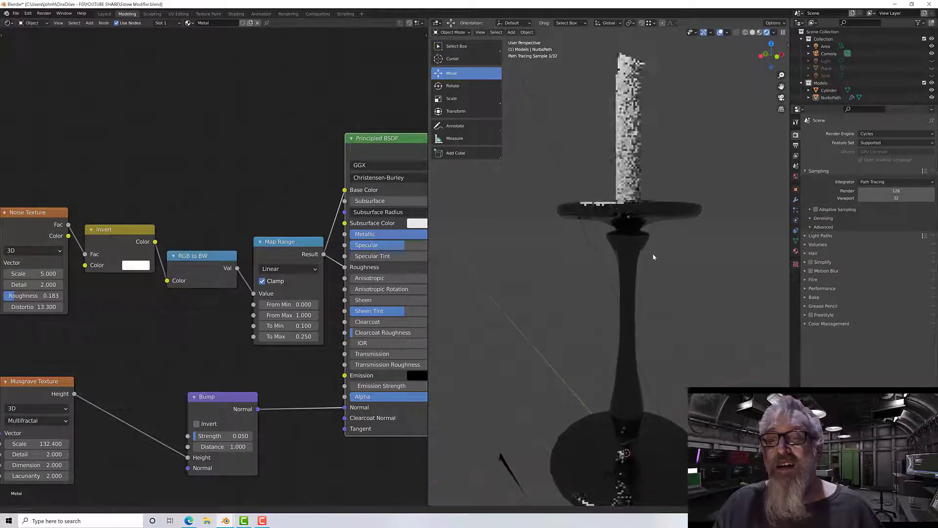
# Step: Join the node editor area into the 3D view so the viewport fills the whole workspace
pyautogui.moveTo(653, 264); pyautogui.dragTo(652, 259, button='middle')
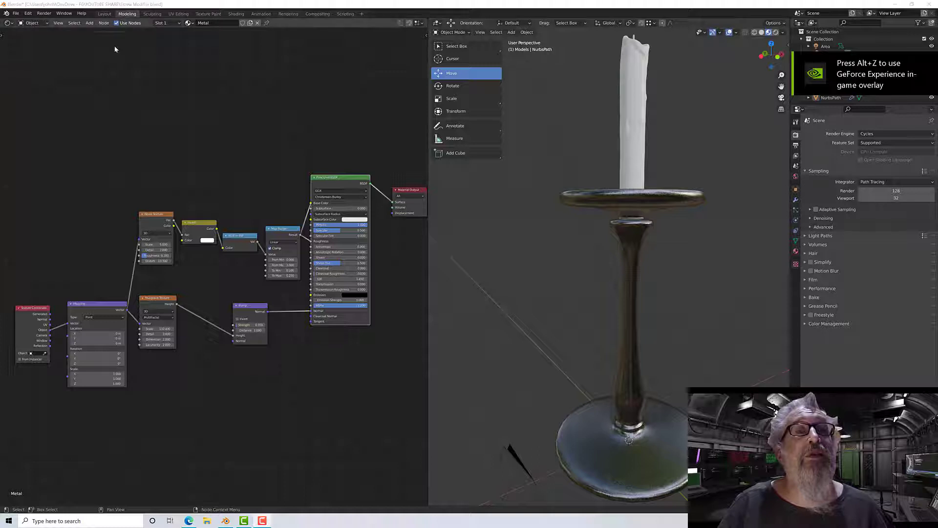
pyautogui.moveTo(552, 210); pyautogui.dragTo(580, 226, button='middle')
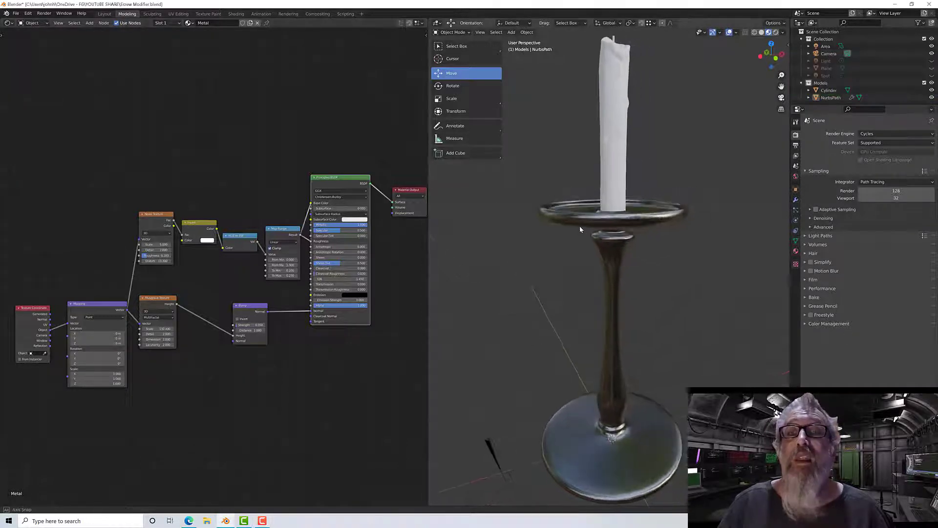
pyautogui.rightClick(427, 236)
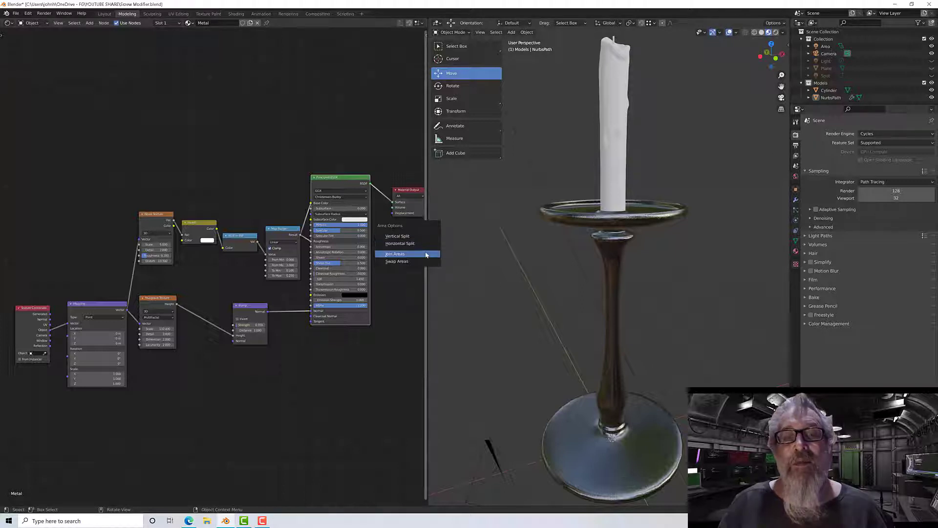
pyautogui.click(426, 255)
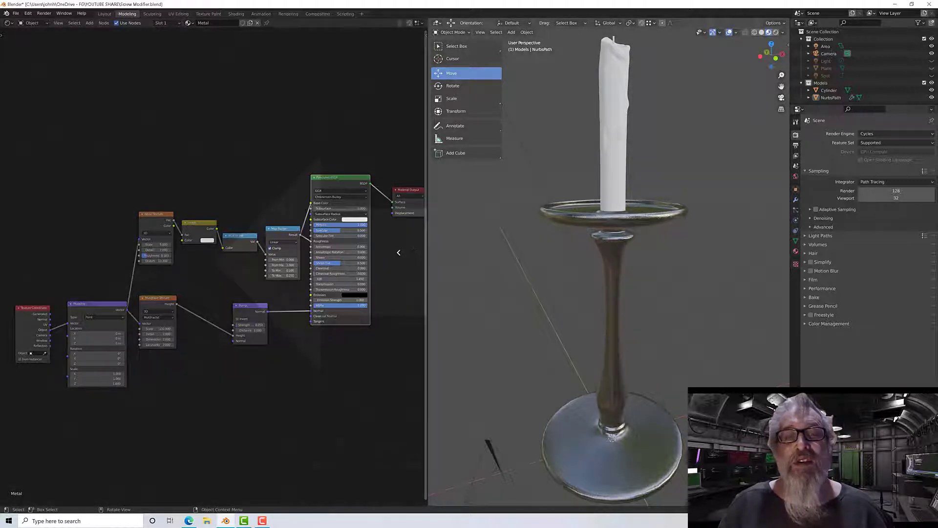
pyautogui.click(392, 256)
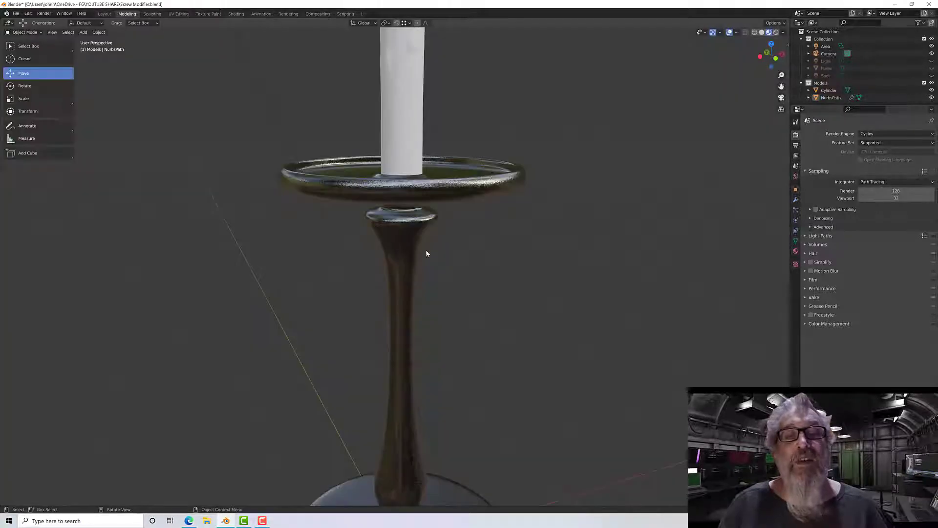
# Step: Add a UV sphere with a radius of 0.08 m and raise it along Z to the top of the candle
pyautogui.scroll(-4, 444, 247)
pyautogui.moveTo(444, 249); pyautogui.dragTo(336, 207, button='middle')
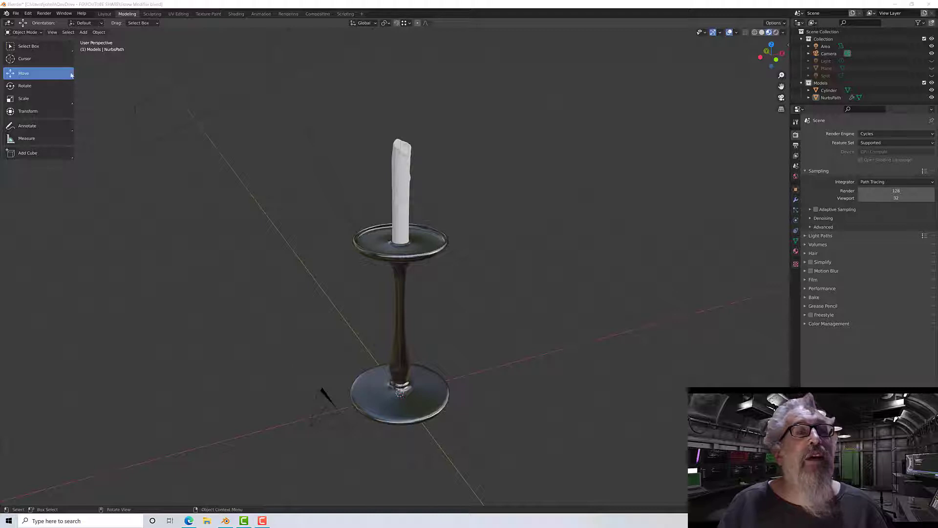
pyautogui.click(83, 32)
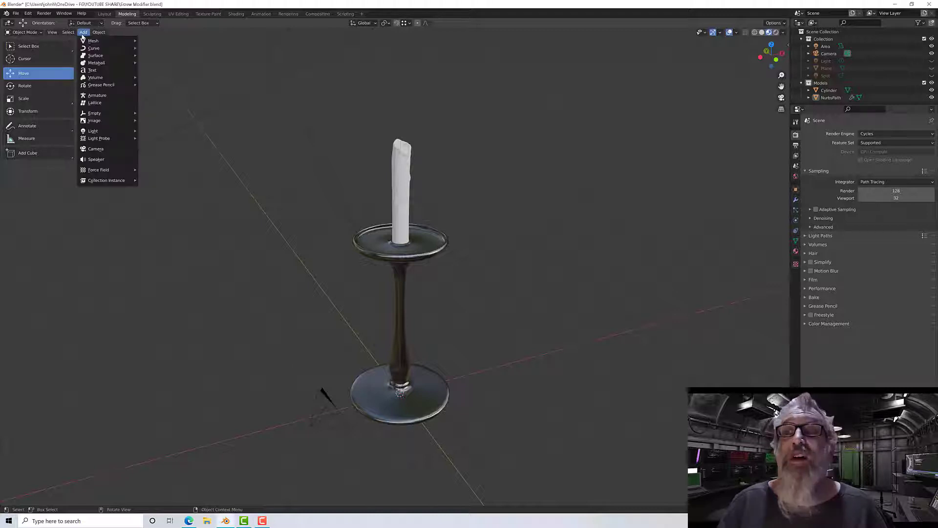
pyautogui.moveTo(139, 42)
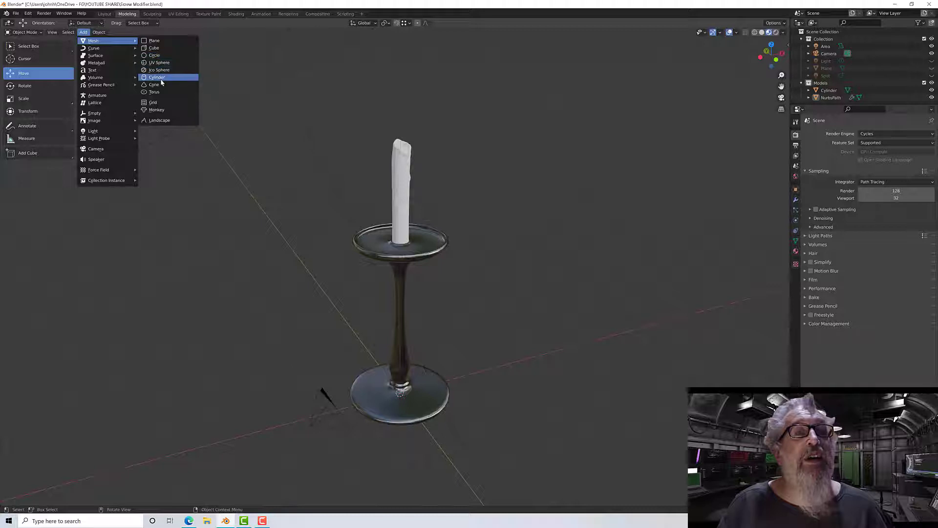
pyautogui.click(160, 64)
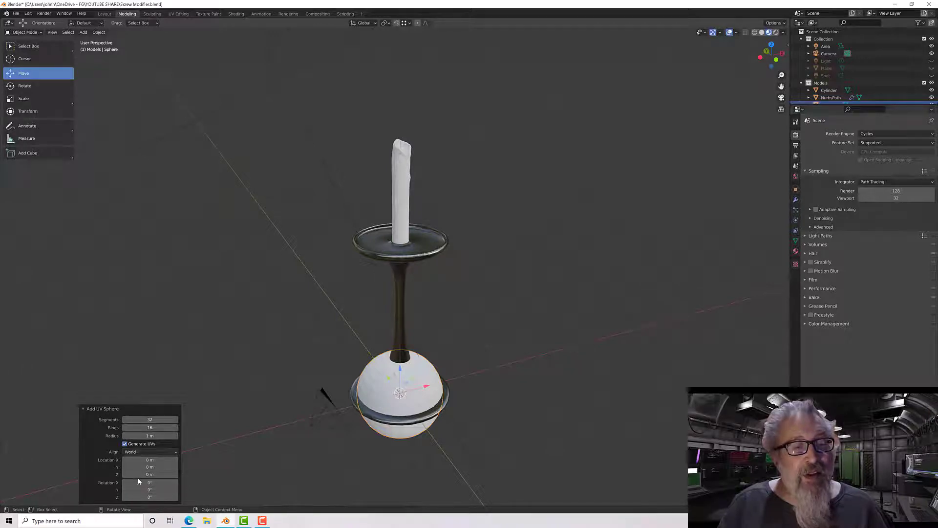
pyautogui.moveTo(147, 474); pyautogui.dragTo(282, 469)
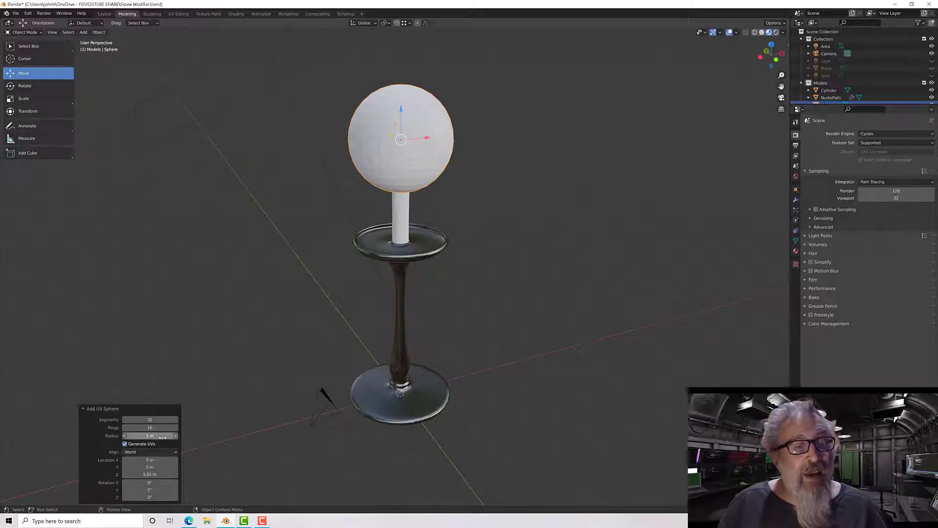
pyautogui.moveTo(163, 438); pyautogui.dragTo(136, 439)
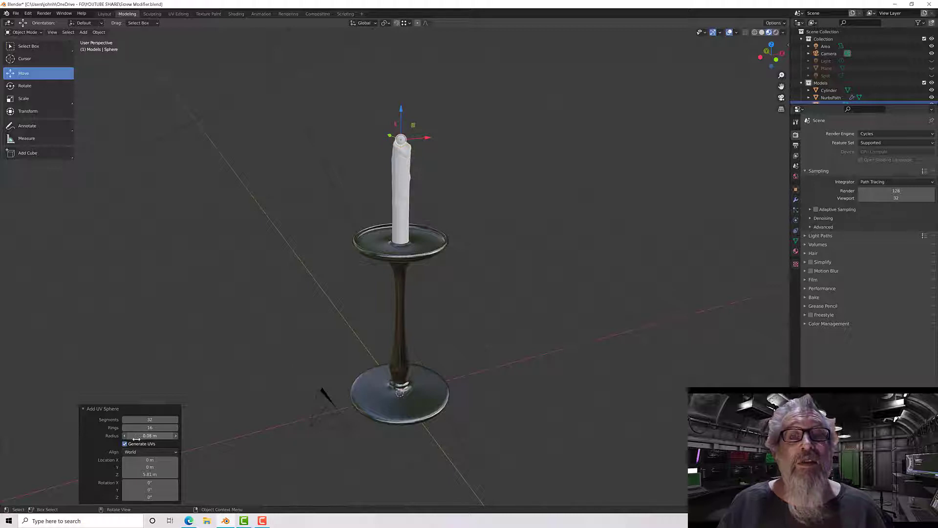
# Step: Lower the small sphere about 0.047 m along Z so it sits over the candle's wick
pyautogui.moveTo(271, 318); pyautogui.dragTo(263, 320, button='middle')
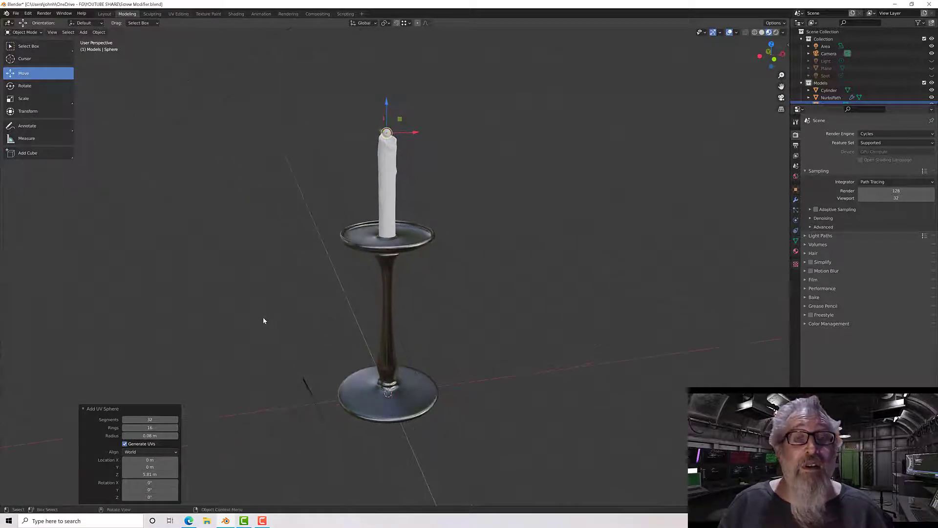
pyautogui.press('KP_Decimal')
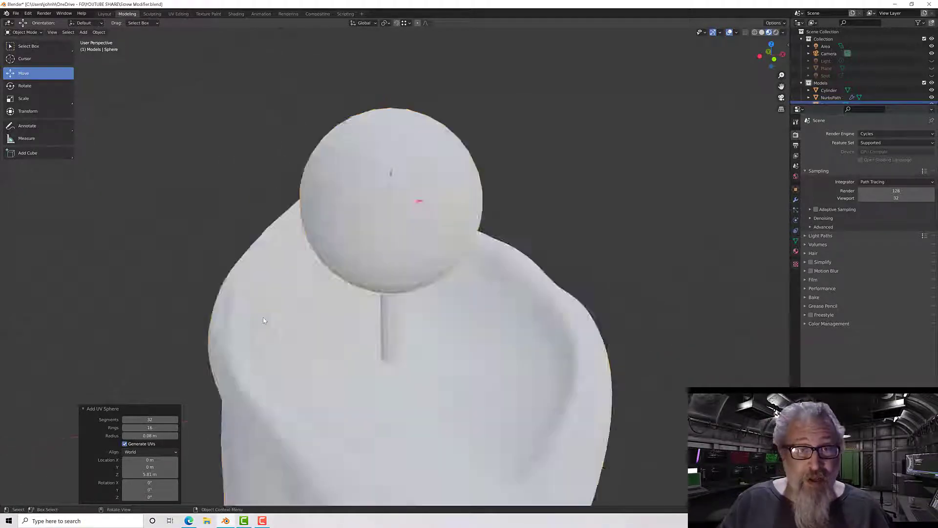
pyautogui.moveTo(263, 320); pyautogui.dragTo(252, 306, button='middle')
pyautogui.moveTo(395, 242); pyautogui.dragTo(393, 299)
pyautogui.scroll(-2, 392, 299)
pyautogui.moveTo(393, 299); pyautogui.dragTo(403, 326, button='middle')
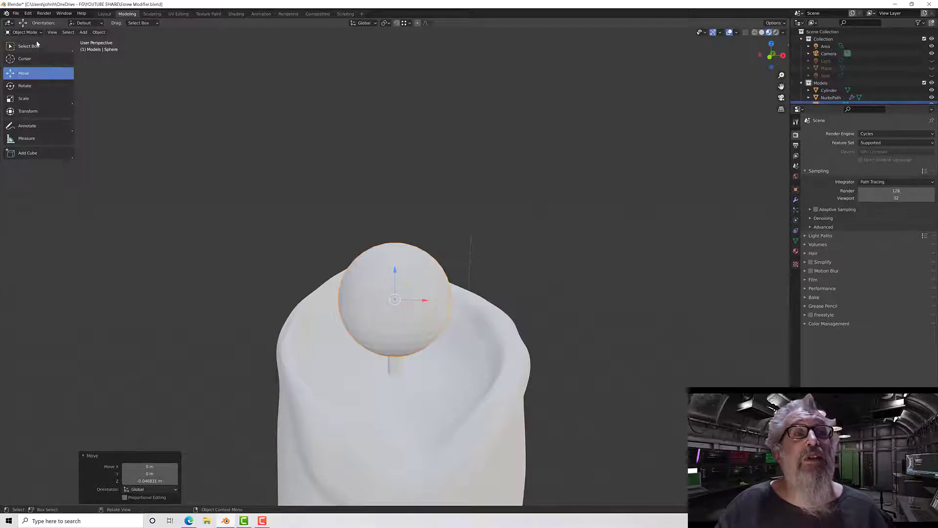
# Step: Select the sphere's topmost vertex in Edit Mode, enable proportional editing, and try pulling the vertex upward before undoing that move
pyautogui.press('Tab')
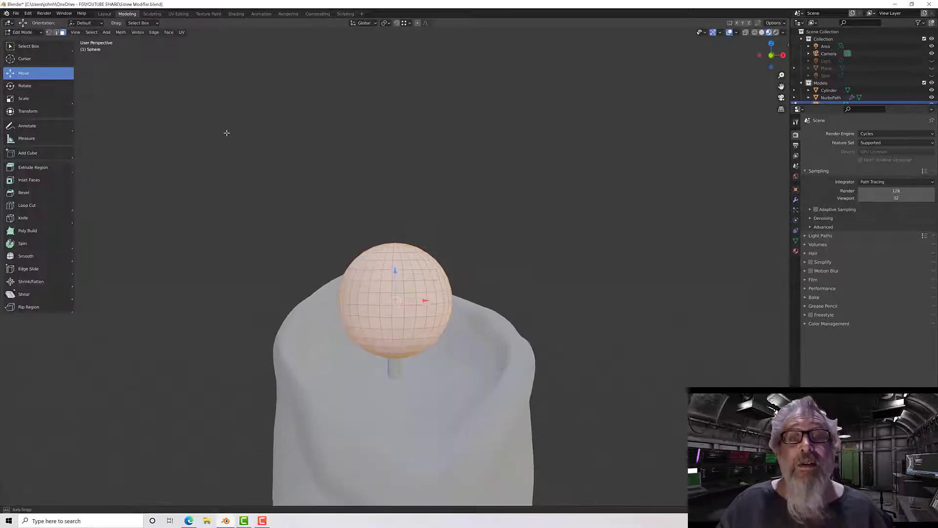
pyautogui.click(49, 33)
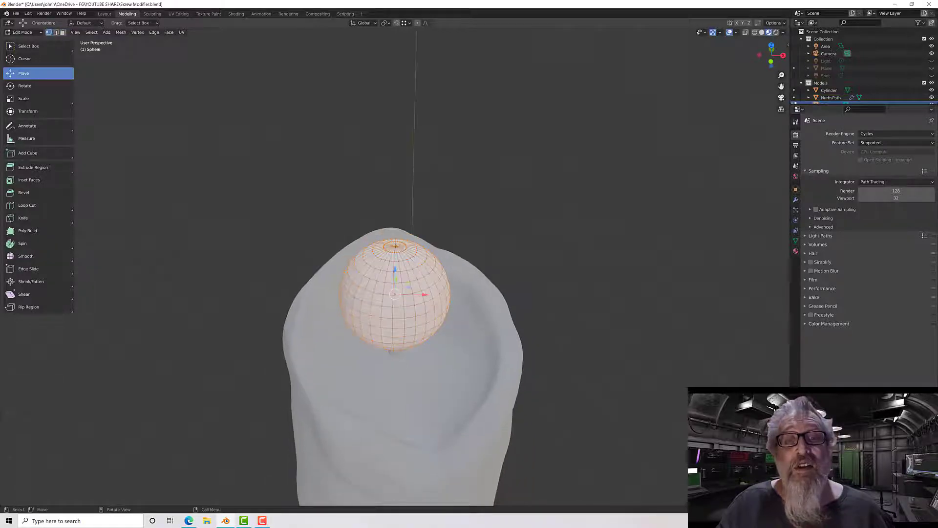
pyautogui.click(396, 246)
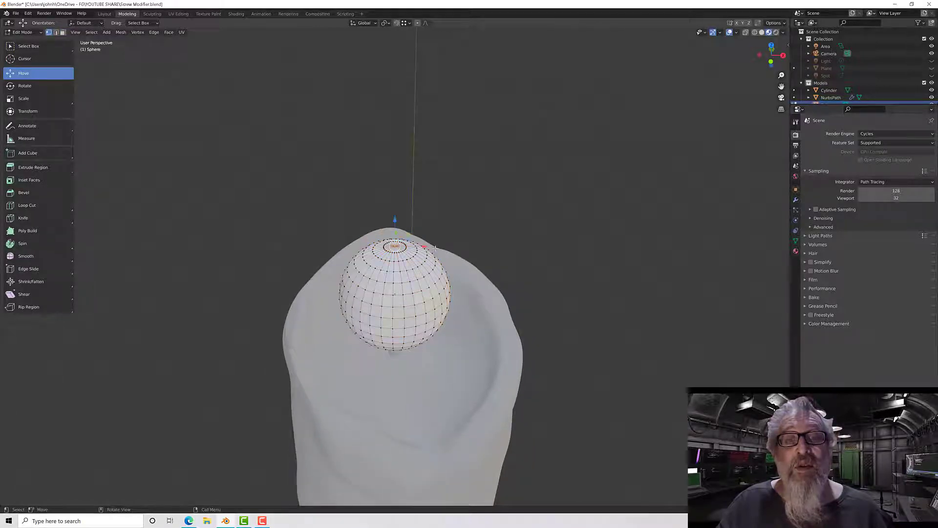
pyautogui.click(417, 24)
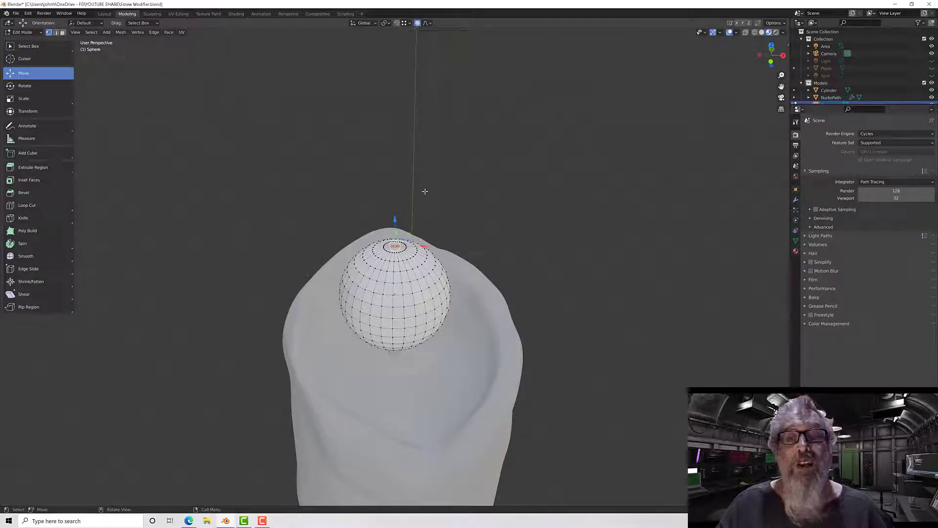
pyautogui.moveTo(394, 217); pyautogui.dragTo(392, 192)
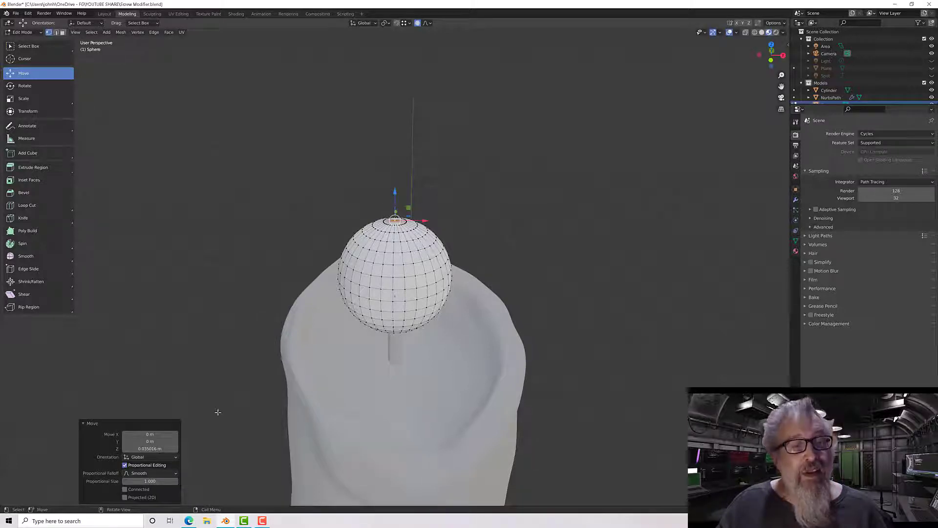
pyautogui.hotkey('ctrl', 'z')
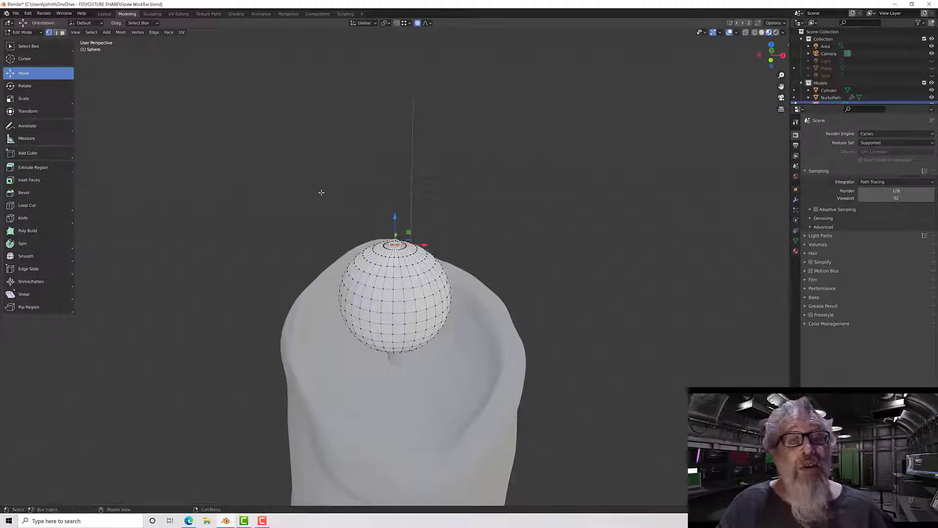
# Step: Set the proportional size to 0.1 and raise the top vertex about 0.08 m in total to form a teardrop flame
pyautogui.moveTo(395, 217); pyautogui.dragTo(395, 210)
pyautogui.click(150, 481)
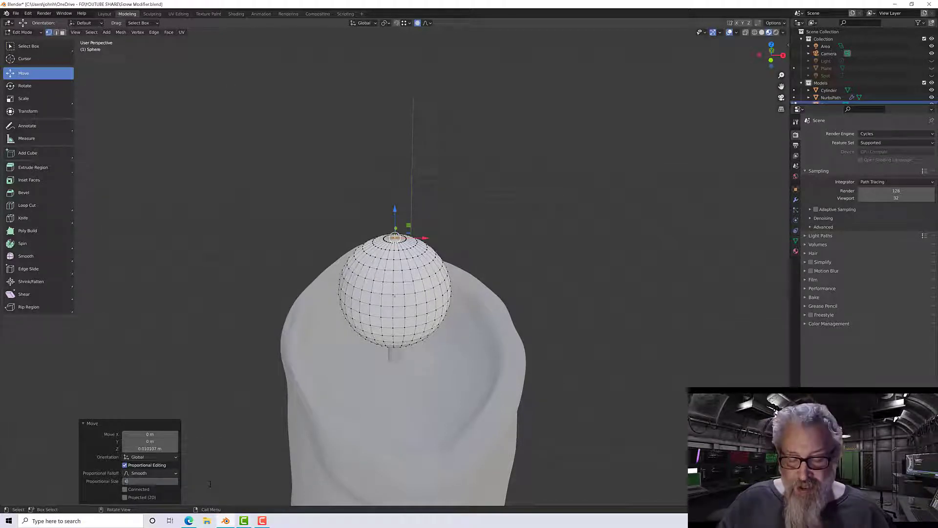
pyautogui.press('Return')
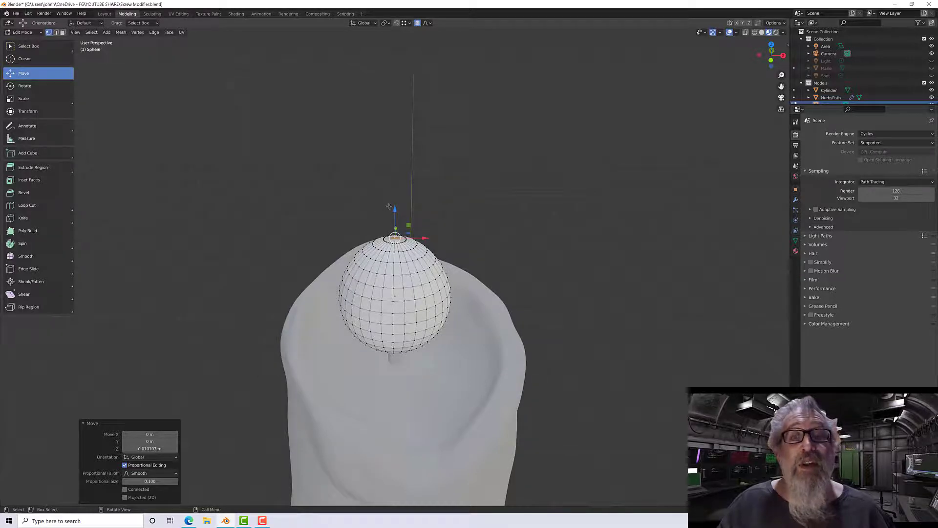
pyautogui.moveTo(394, 210); pyautogui.dragTo(387, 162)
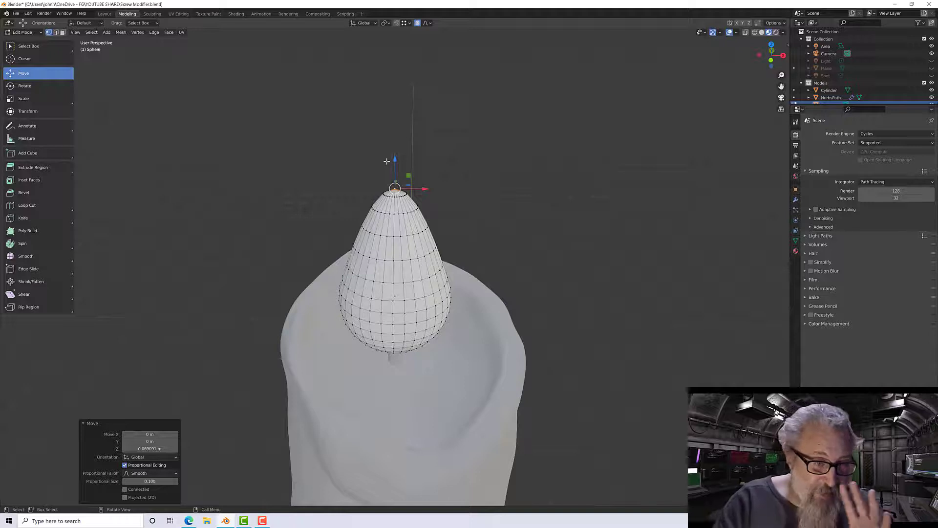
# Step: Raise the flame's tip about 0.01 m further and set that move's proportional size to 0.2
pyautogui.scroll(-8, 356, 262)
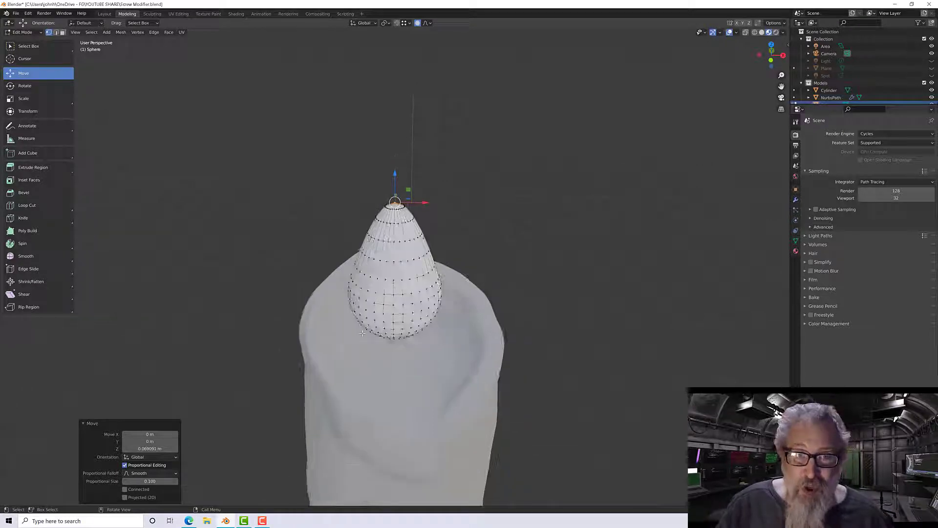
pyautogui.scroll(7, 362, 334)
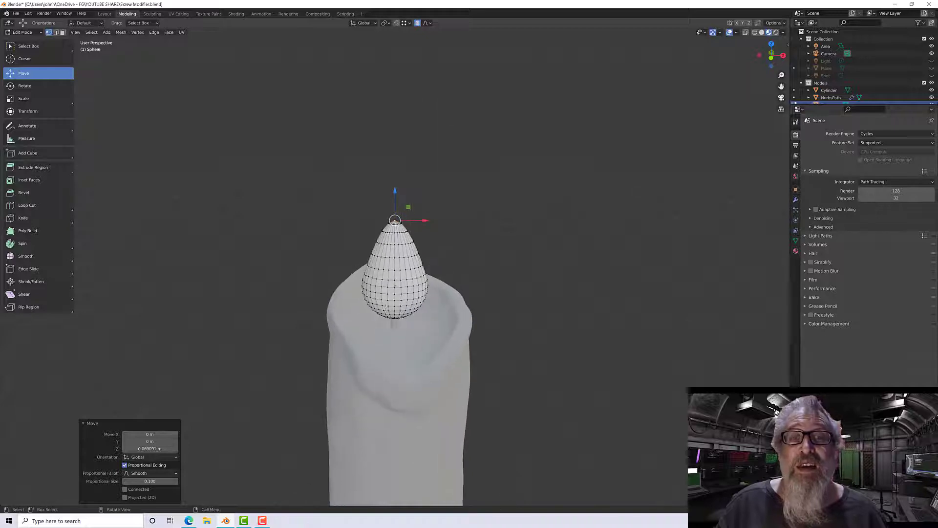
pyautogui.press('g')
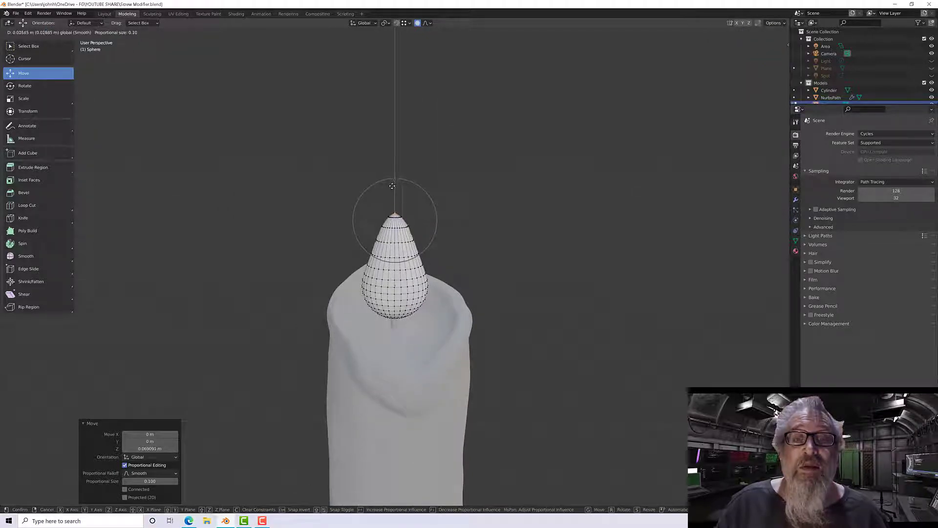
pyautogui.click(393, 188)
pyautogui.click(159, 481)
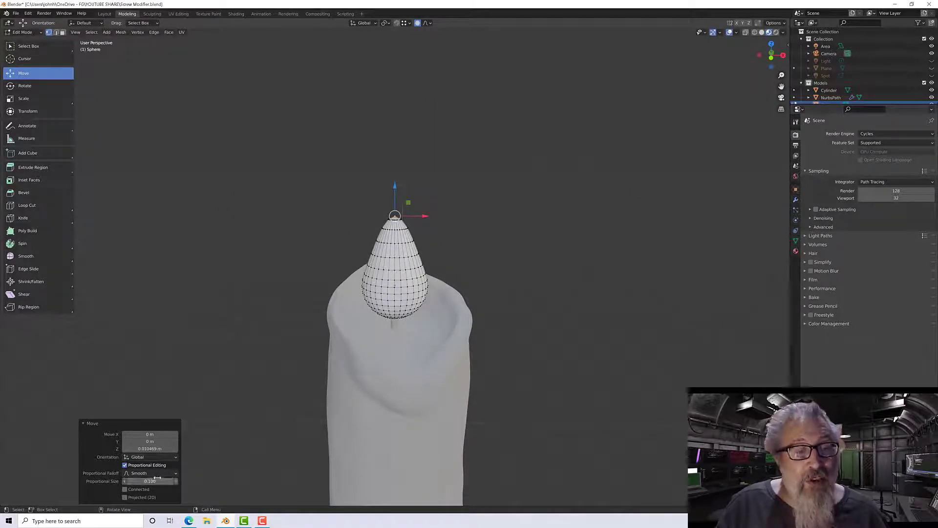
pyautogui.write('2')
pyautogui.press('Return')
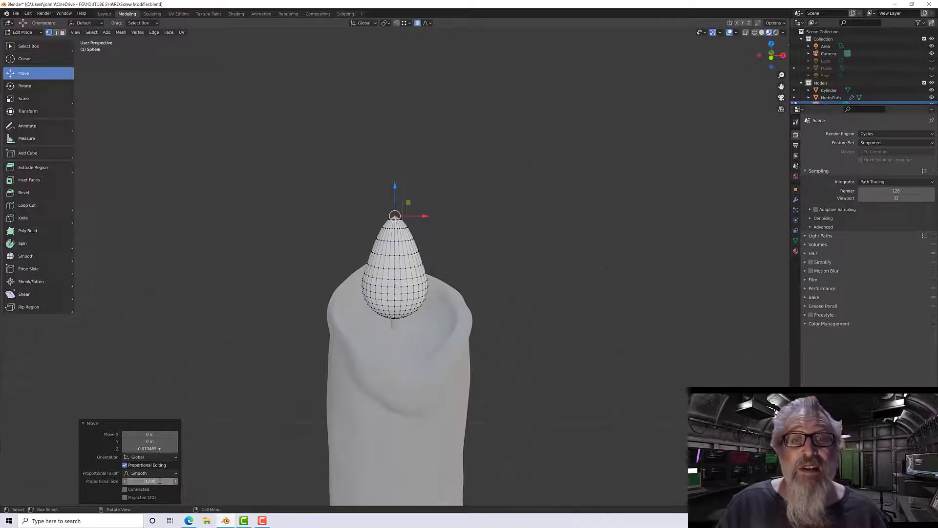
# Step: Select the whole flame mesh and narrow it to about 0.55 on X and Y, keeping its height
pyautogui.moveTo(210, 325); pyautogui.dragTo(225, 306, button='middle')
pyautogui.moveTo(294, 320); pyautogui.dragTo(210, 333, button='middle')
pyautogui.scroll(3, 413, 287)
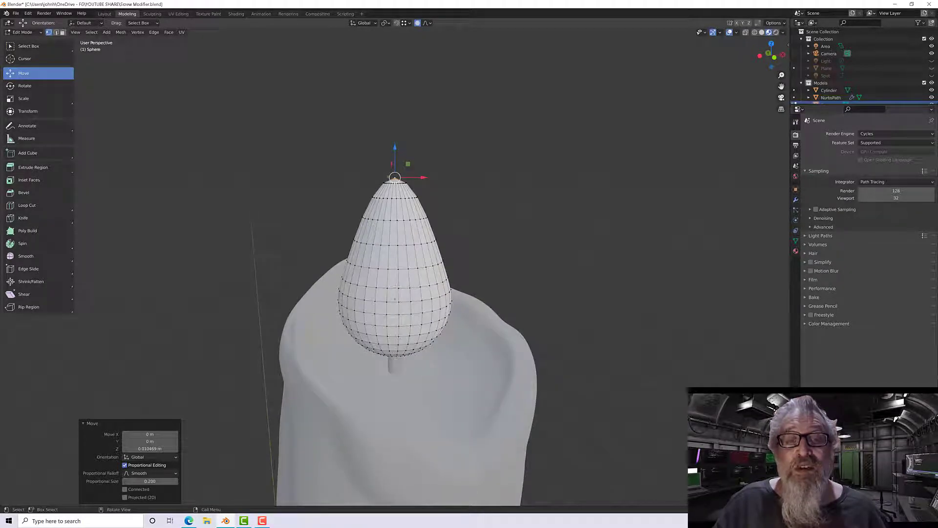
pyautogui.moveTo(410, 313); pyautogui.dragTo(408, 334, button='middle')
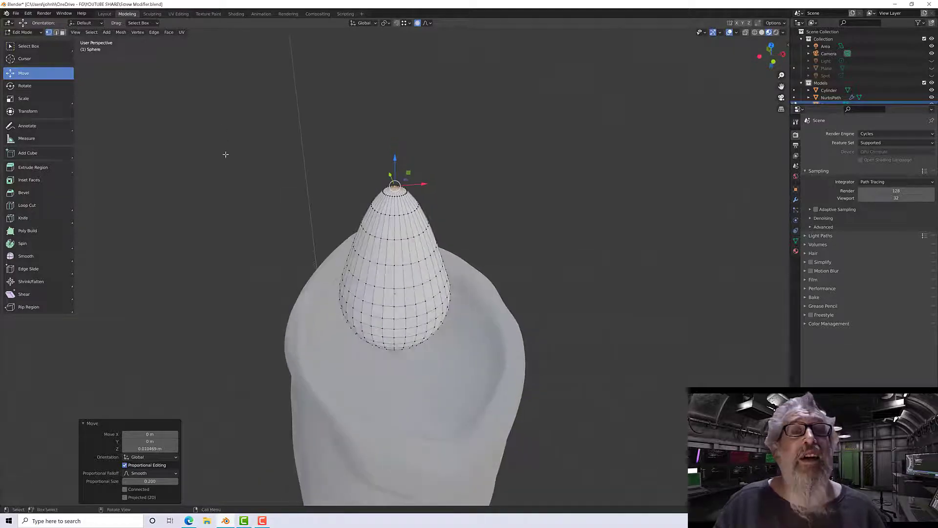
pyautogui.click(323, 257)
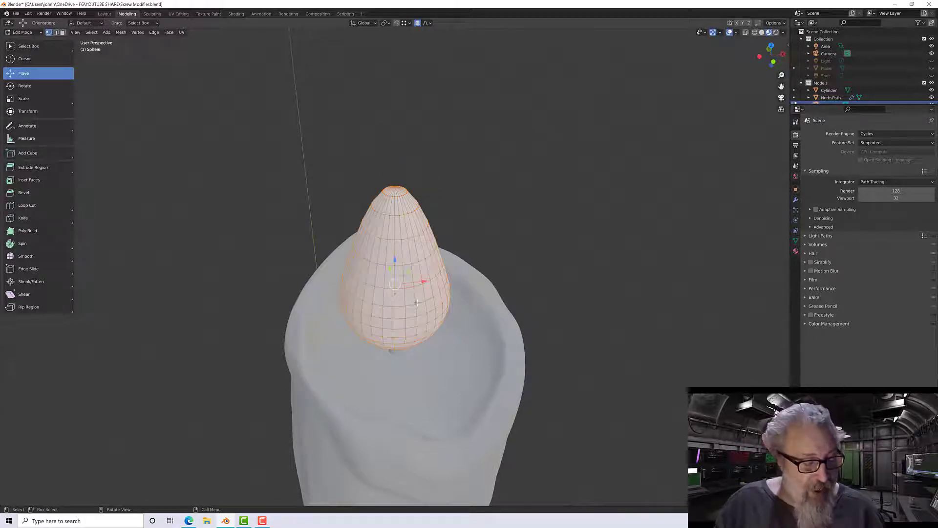
pyautogui.hotkey('shift', 'space')
pyautogui.press('s')
pyautogui.moveTo(417, 303); pyautogui.dragTo(411, 297, button='middle')
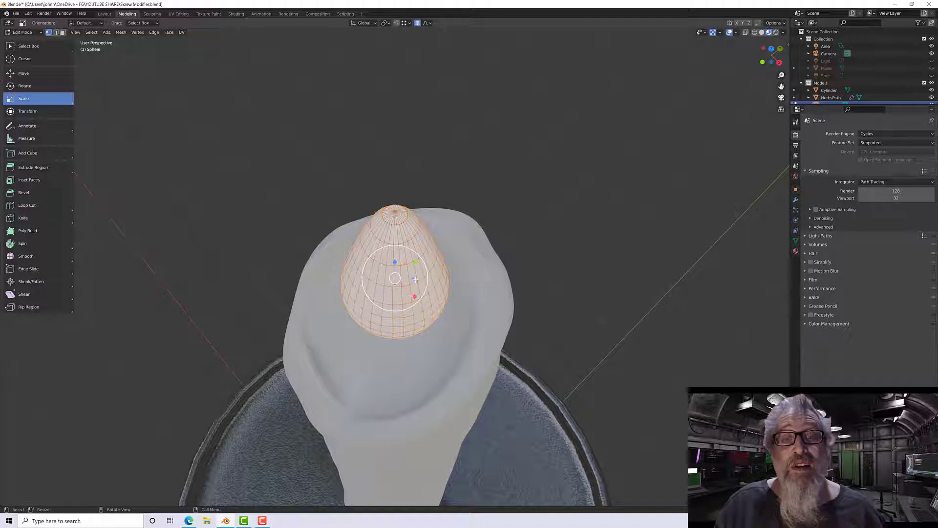
pyautogui.moveTo(415, 279); pyautogui.dragTo(406, 277)
pyautogui.moveTo(406, 278); pyautogui.dragTo(478, 234, button='middle')
pyautogui.scroll(-4, 450, 237)
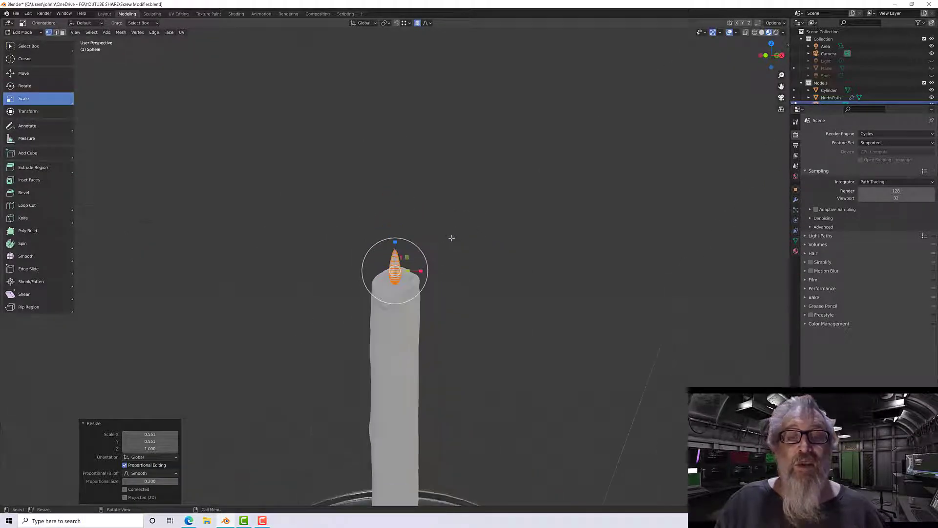
pyautogui.scroll(-3, 447, 270)
pyautogui.scroll(5, 446, 270)
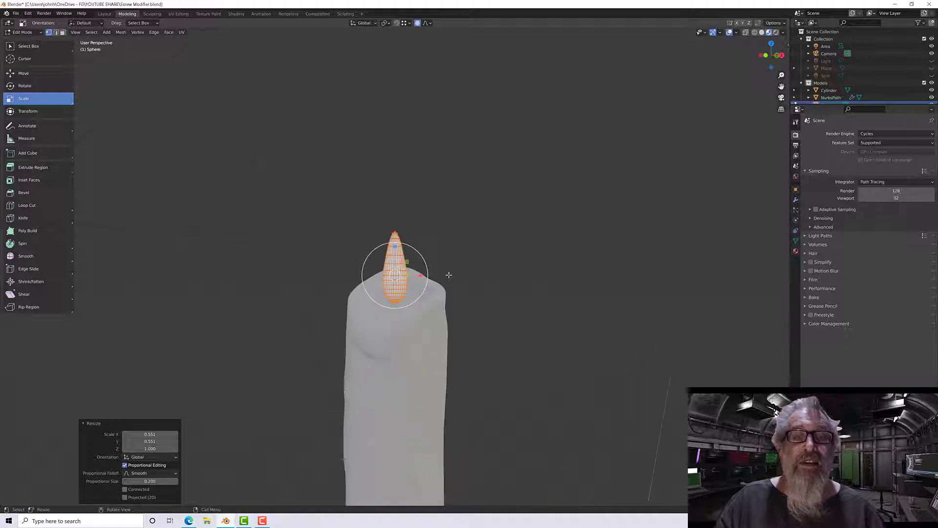
pyautogui.scroll(3, 447, 274)
pyautogui.moveTo(447, 274)
pyautogui.mouseDown(button='middle')
pyautogui.moveTo(484, 274)
pyautogui.moveTo(430, 269)
pyautogui.mouseUp(button='middle')
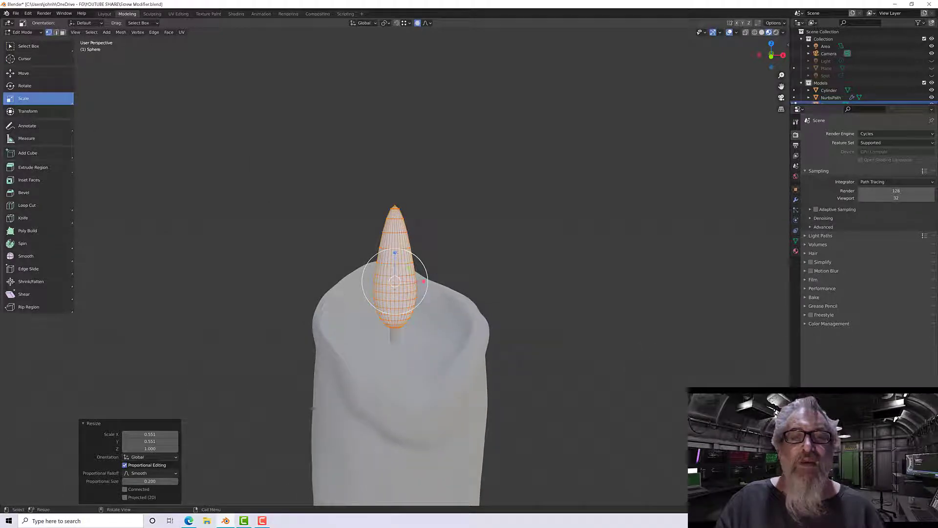
# Step: Stretch the whole flame mesh to about 1.145 on Z, keeping its width
pyautogui.moveTo(395, 252); pyautogui.dragTo(395, 250)
pyautogui.click(395, 250)
pyautogui.moveTo(395, 250); pyautogui.dragTo(454, 265, button='middle')
pyautogui.scroll(-1, 457, 268)
pyautogui.scroll(3, 458, 269)
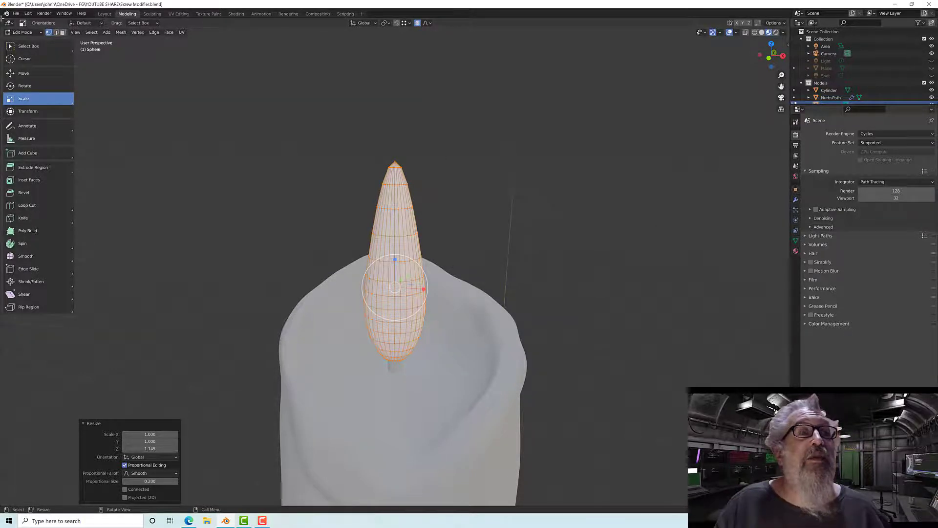
# Step: Split the 3D viewport vertically and turn the new left-hand area into a Shader Editor
pyautogui.moveTo(2, 20); pyautogui.dragTo(429, 22)
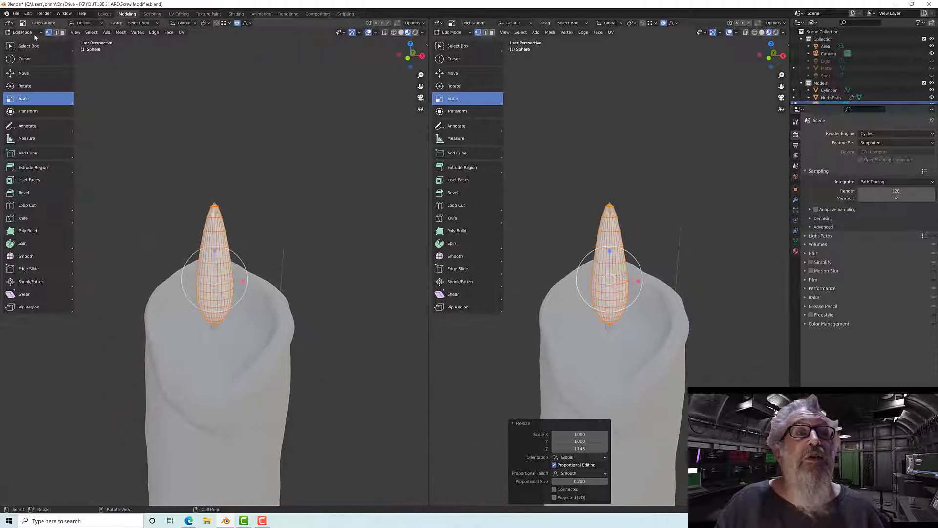
pyautogui.click(8, 22)
pyautogui.click(39, 92)
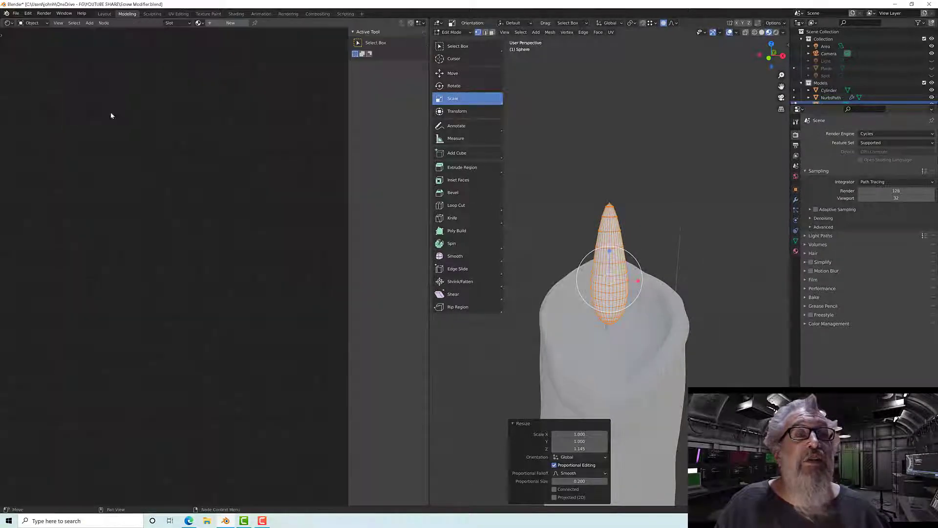
# Step: Create a new material for the flame sphere and name it Flame
pyautogui.click(796, 251)
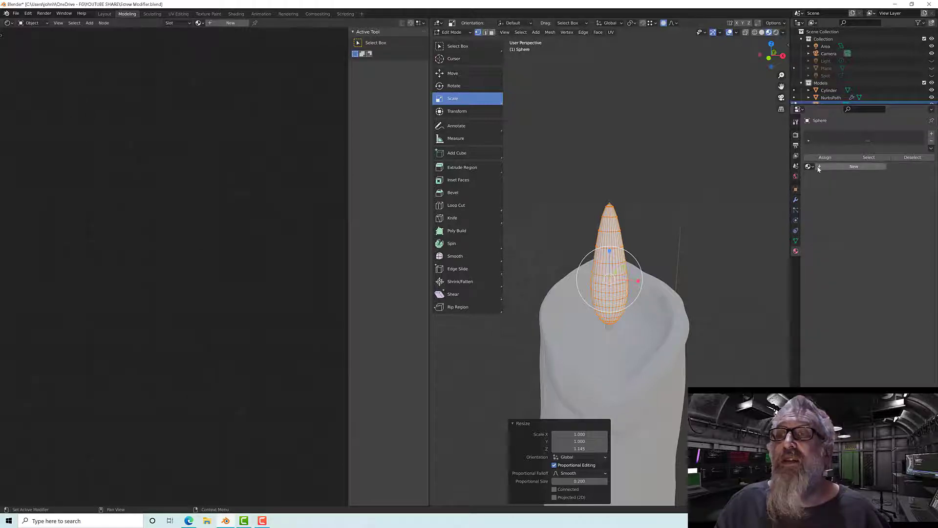
pyautogui.click(850, 168)
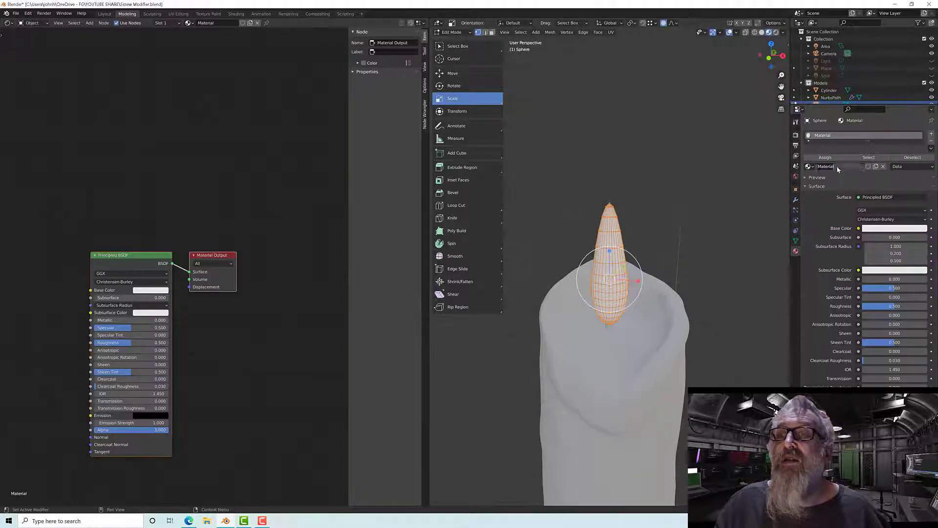
pyautogui.write('F')
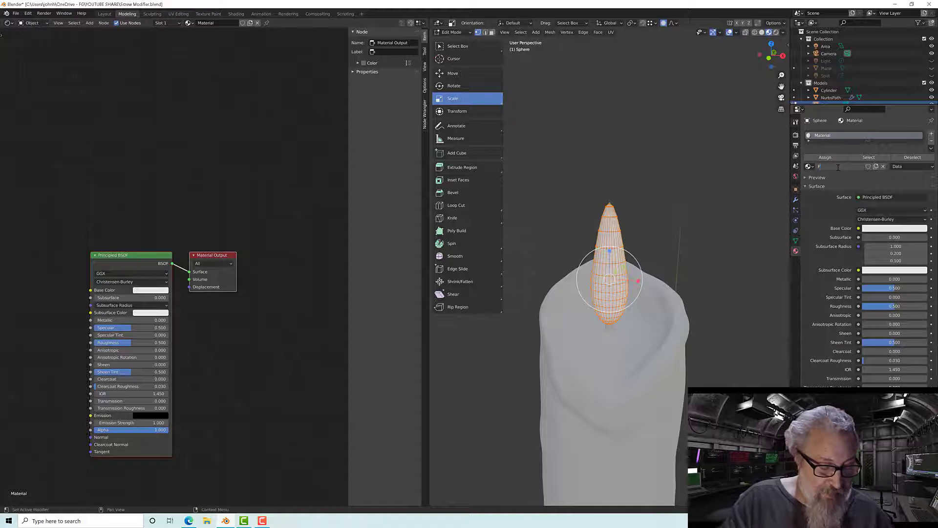
pyautogui.write('lame')
pyautogui.press('Return')
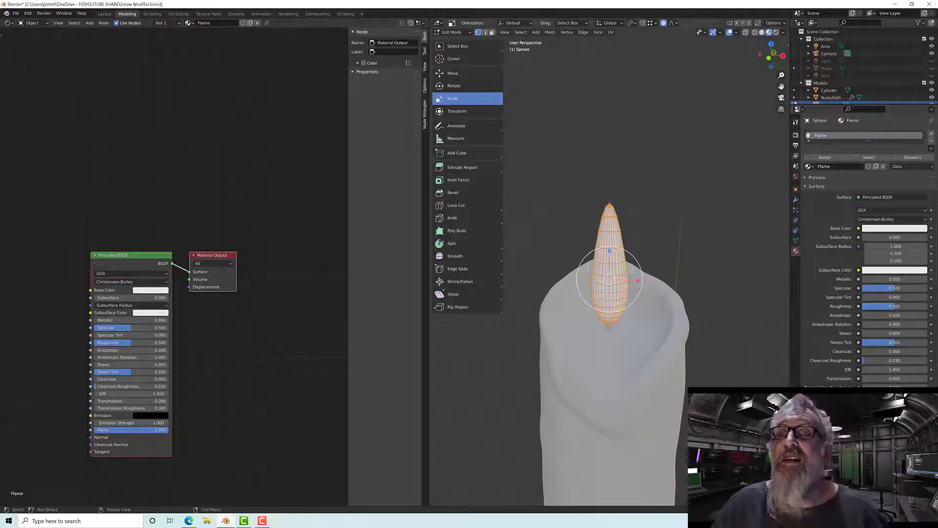
# Step: Delete the Principled BSDF node from the Flame material, leaving only the Material Output
pyautogui.scroll(-3, 640, 270)
pyautogui.moveTo(630, 307); pyautogui.dragTo(652, 197, button='middle')
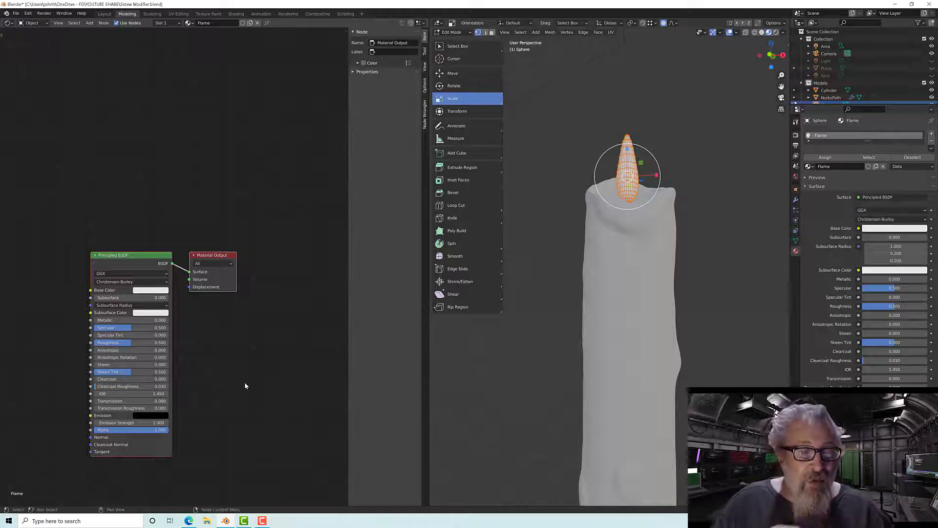
pyautogui.click(124, 258)
pyautogui.press('Delete')
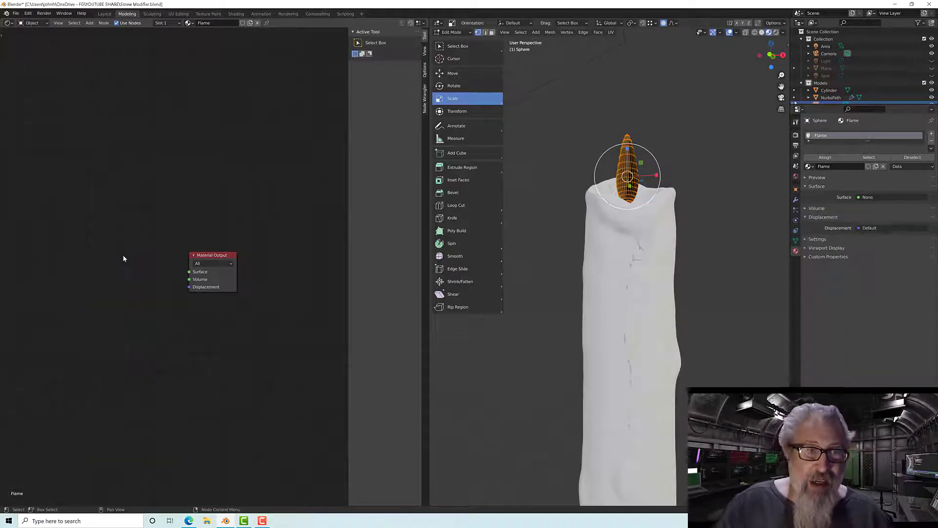
pyautogui.moveTo(123, 259); pyautogui.dragTo(194, 258, button='middle')
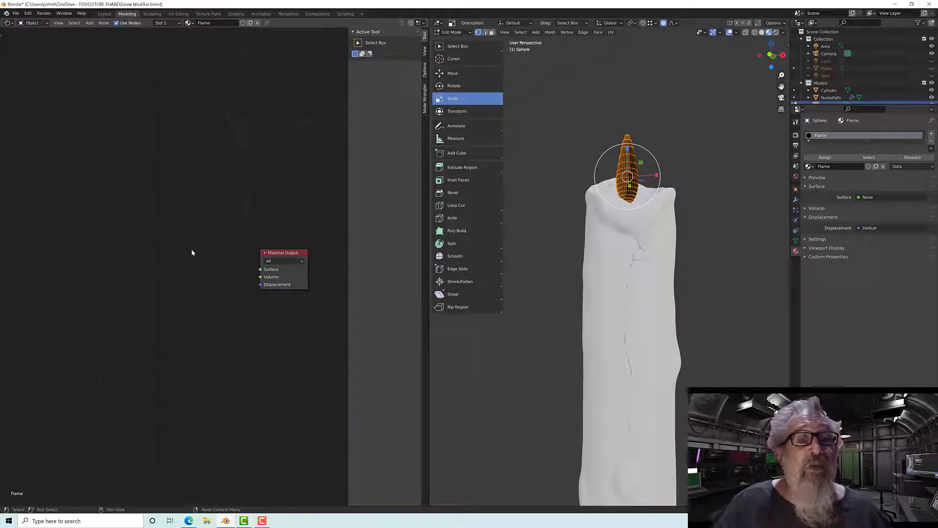
# Step: Add a Mix Shader node and connect its output to the Material Output's Surface input
pyautogui.hotkey('shift', 'a')
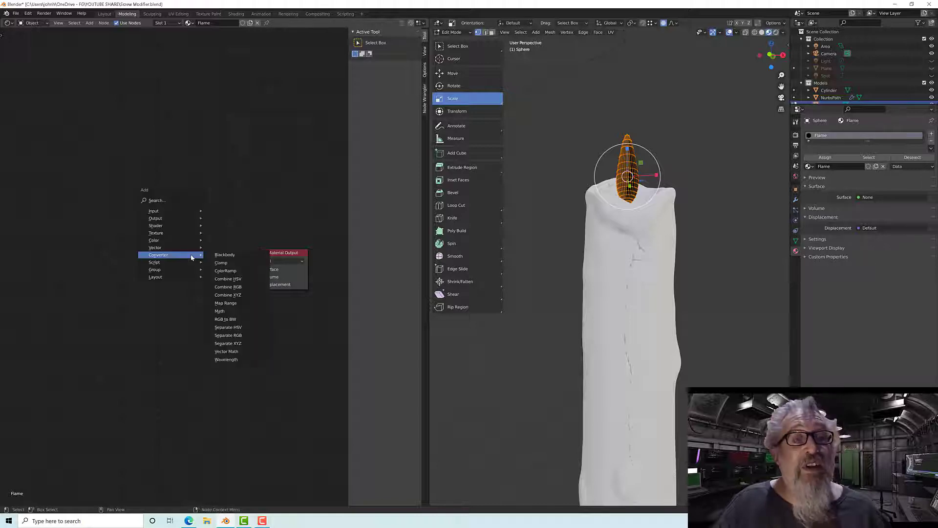
pyautogui.click(184, 200)
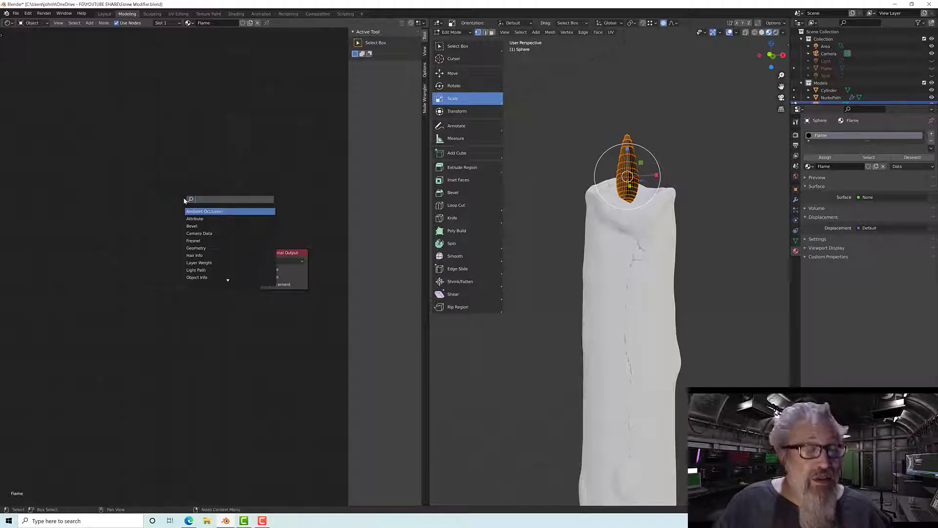
pyautogui.write('mix')
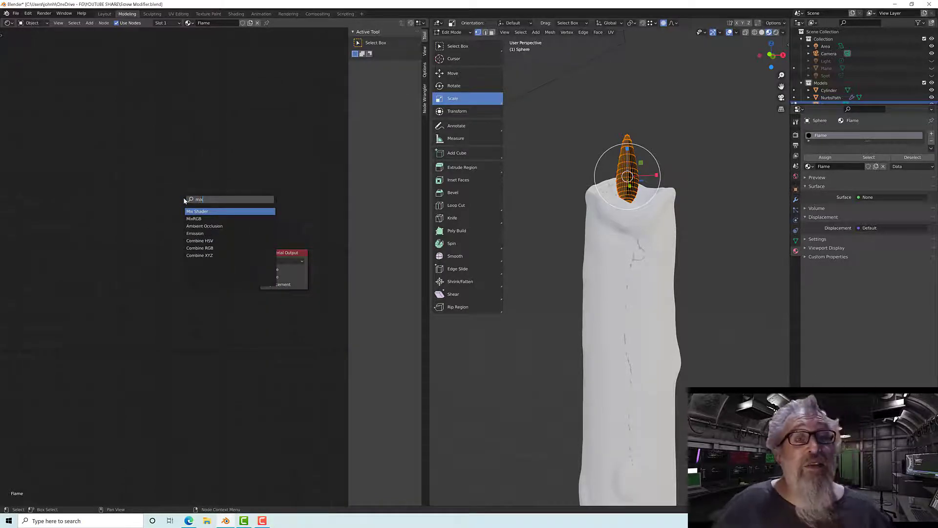
pyautogui.click(204, 211)
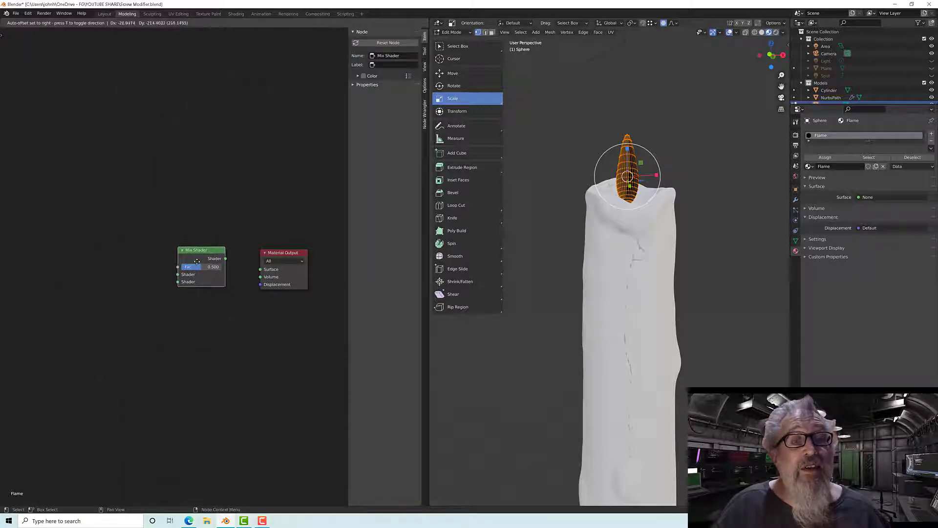
pyautogui.click(199, 268)
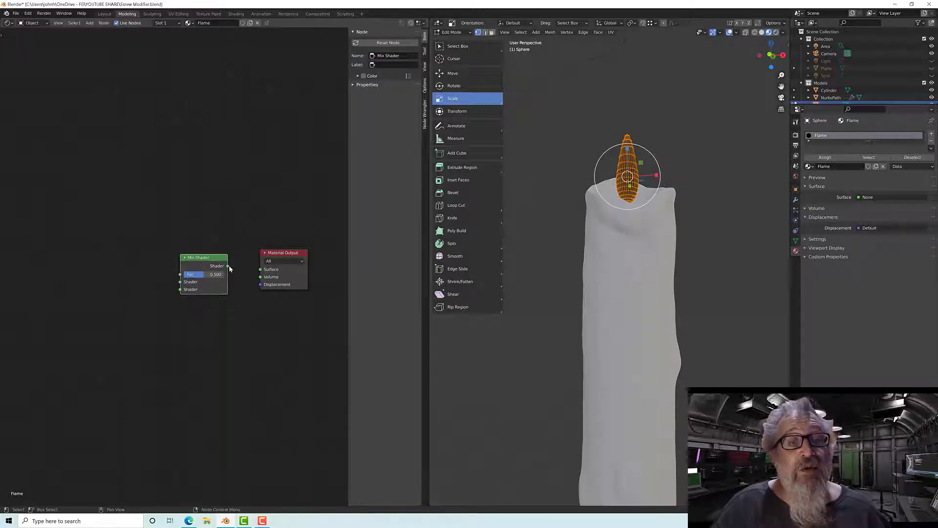
pyautogui.moveTo(228, 266); pyautogui.dragTo(261, 269)
pyautogui.scroll(1, 226, 293)
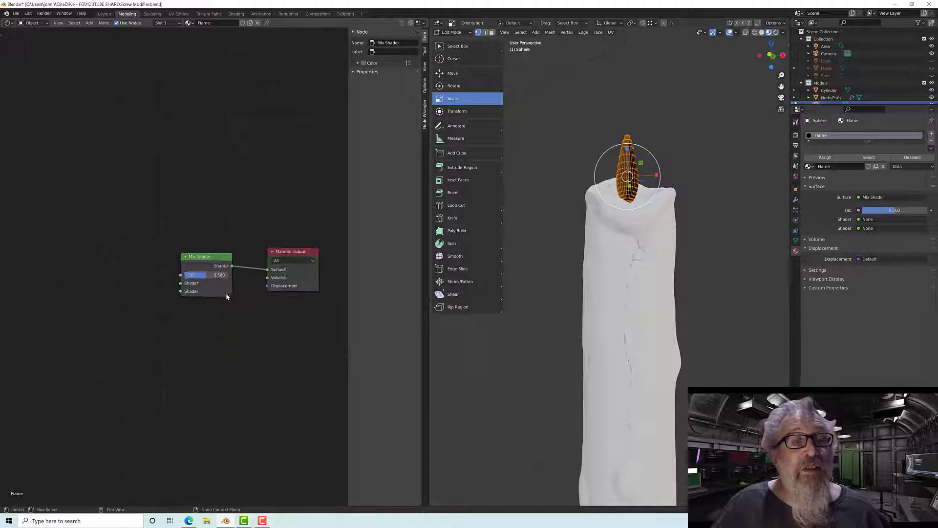
# Step: Add an Emission node before the Mix Shader and connect it to the mix's second Shader input
pyautogui.scroll(1, 244, 303)
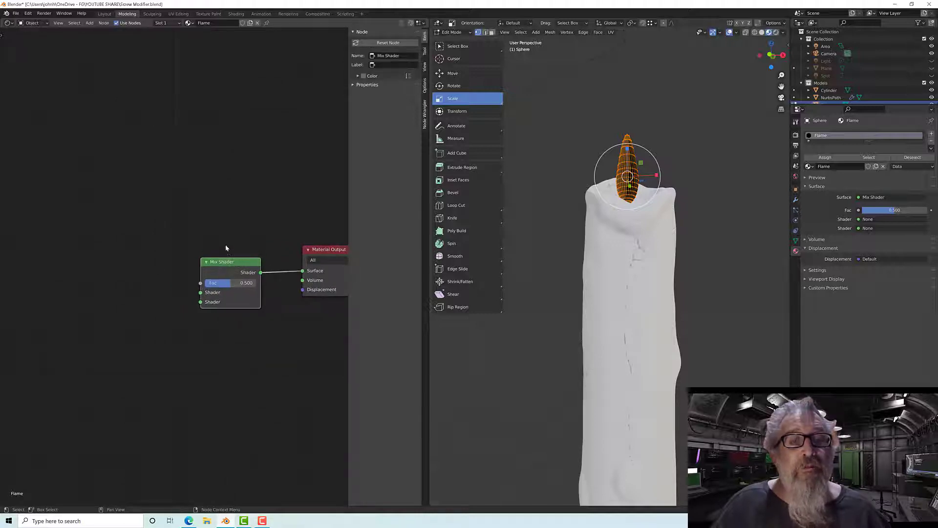
pyautogui.moveTo(226, 248); pyautogui.dragTo(195, 231, button='middle')
pyautogui.scroll(-3, 248, 235)
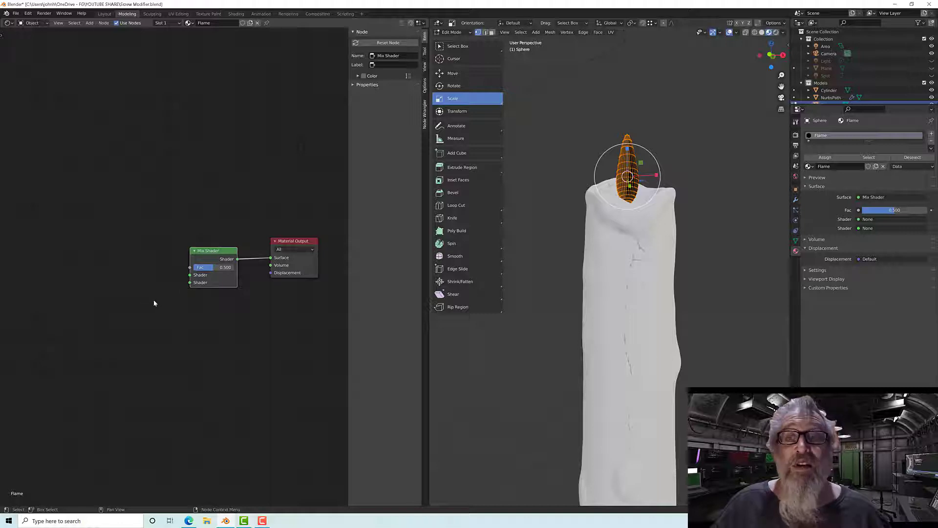
pyautogui.moveTo(154, 303); pyautogui.dragTo(152, 304, button='middle')
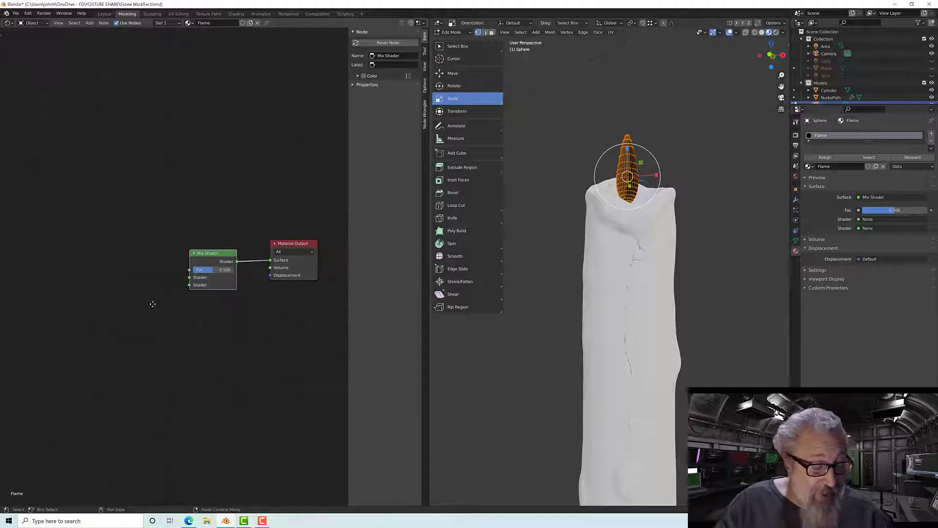
pyautogui.hotkey('shift', 'a')
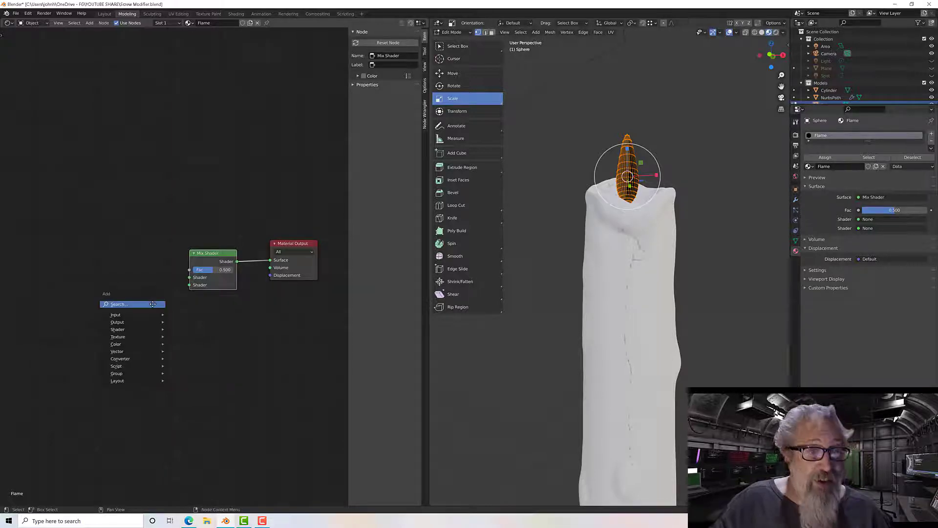
pyautogui.write('emm')
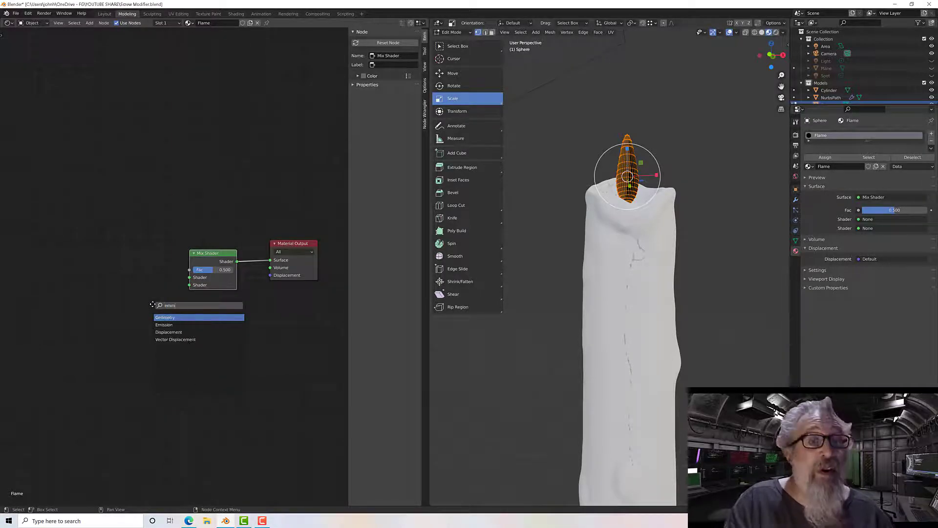
pyautogui.click(167, 325)
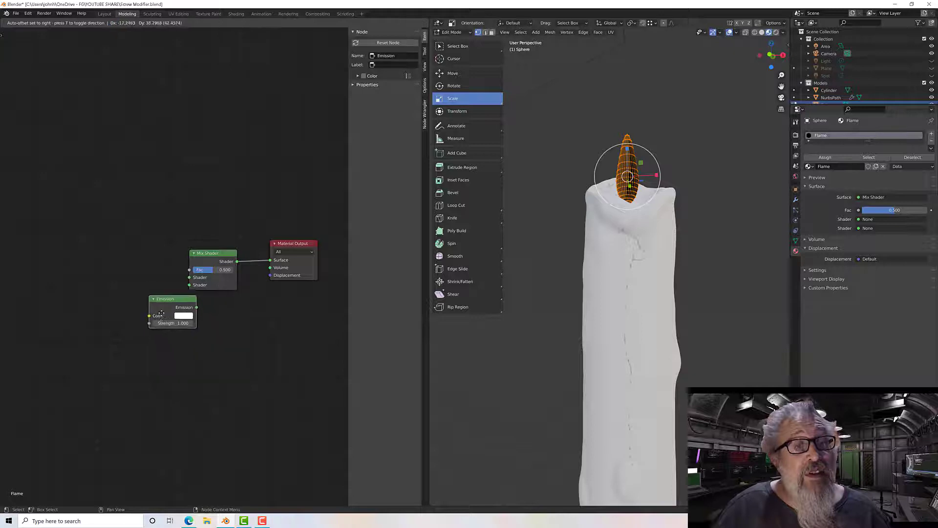
pyautogui.click(137, 314)
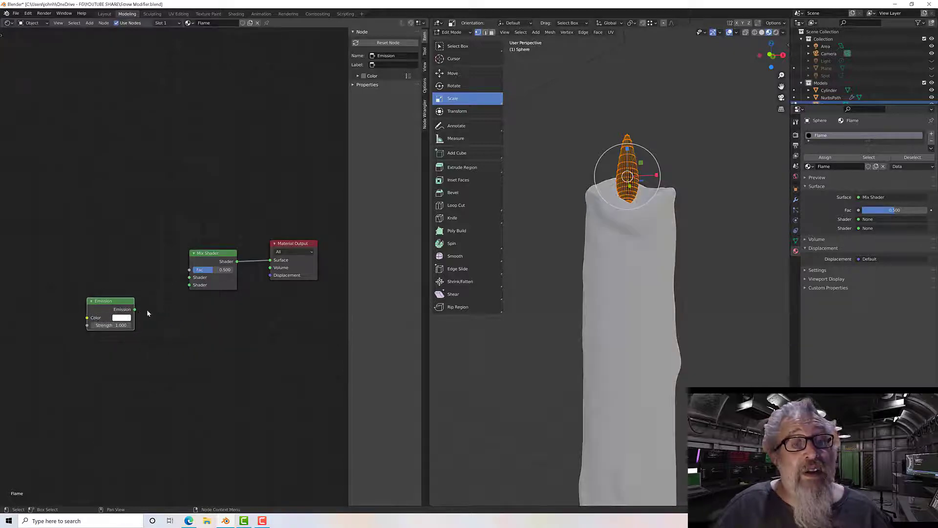
pyautogui.moveTo(139, 307); pyautogui.dragTo(189, 285)
# Step: Add a Transparent BSDF node above the Emission node and connect it to the Mix Shader's first Shader input
pyautogui.moveTo(190, 326); pyautogui.dragTo(229, 331, button='middle')
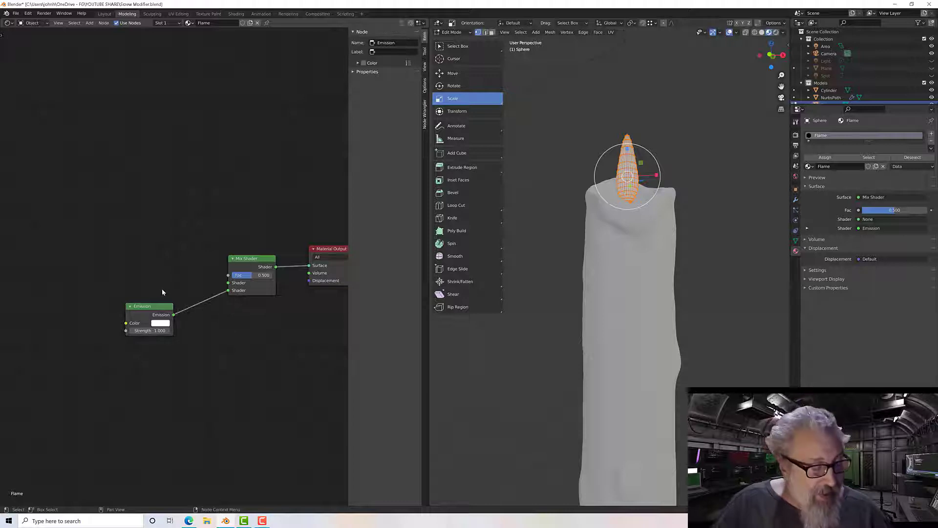
pyautogui.hotkey('shift', 'a')
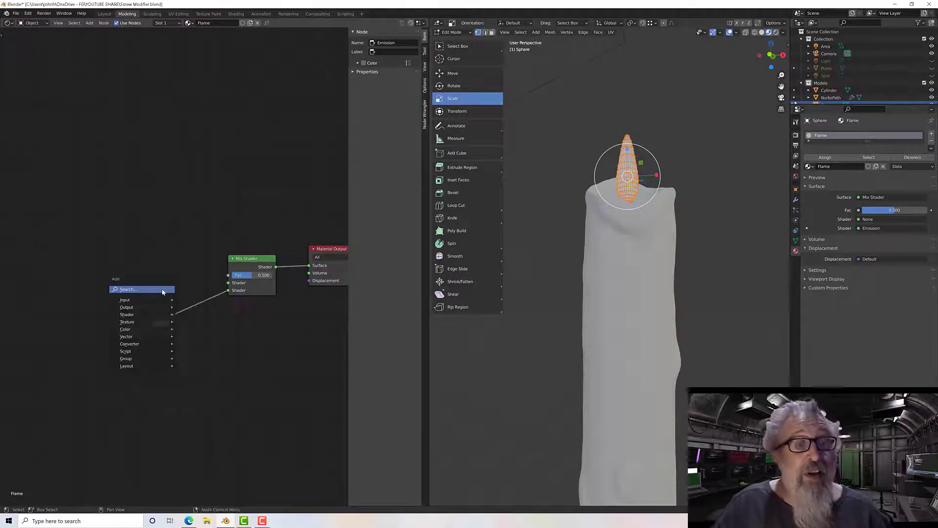
pyautogui.click(163, 289)
pyautogui.write('tr')
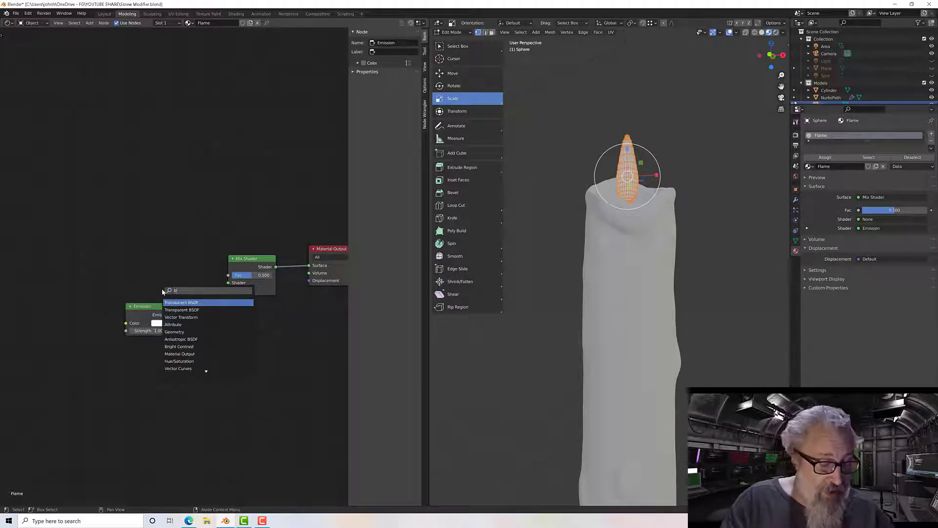
pyautogui.write('ans')
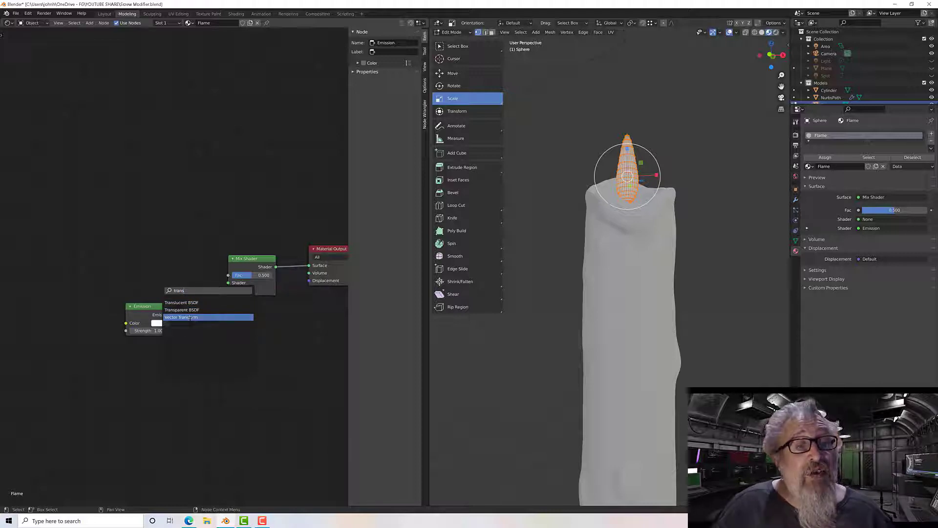
pyautogui.click(189, 310)
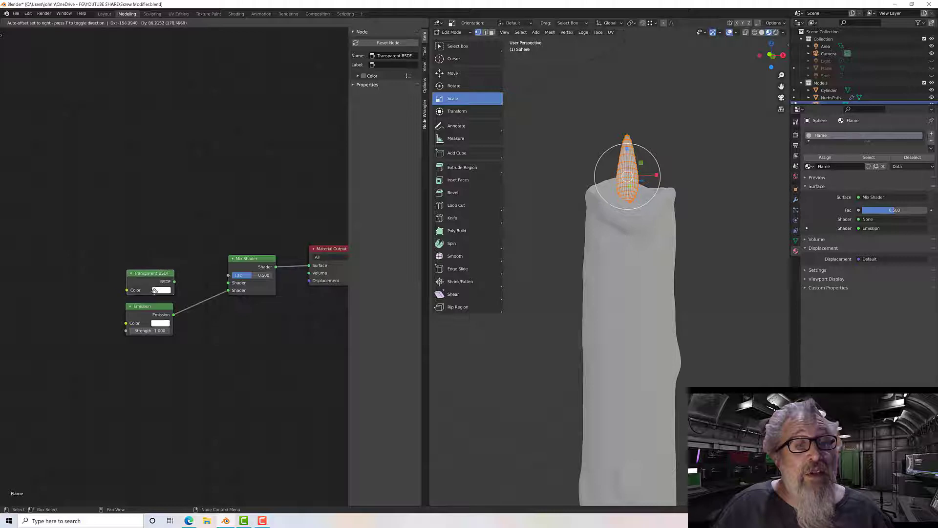
pyautogui.click(155, 298)
pyautogui.moveTo(175, 285); pyautogui.dragTo(228, 283)
pyautogui.click(151, 295)
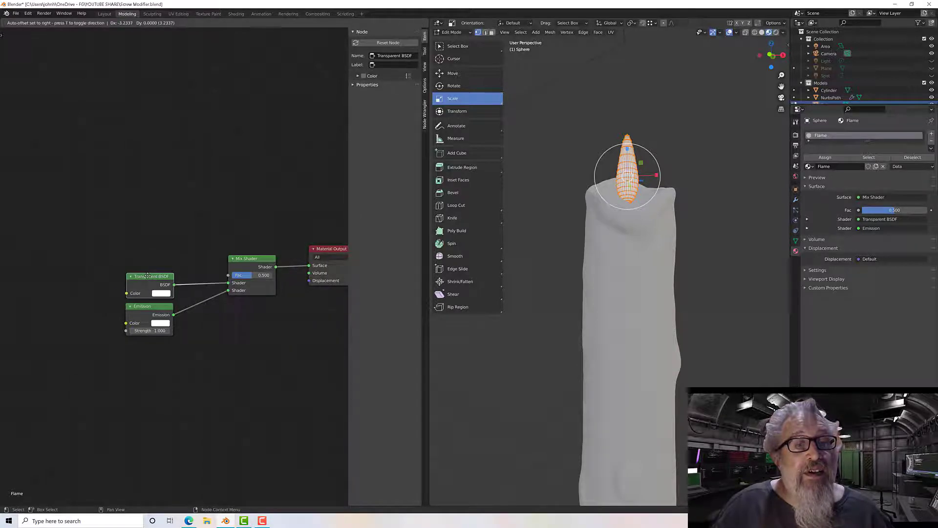
# Step: Shift the Emission and Transparent BSDF nodes slightly down and the Mix Shader slightly up to tidy the node layout
pyautogui.moveTo(153, 305)
pyautogui.mouseDown()
pyautogui.moveTo(150, 281)
pyautogui.moveTo(154, 315)
pyautogui.mouseUp()
pyautogui.moveTo(152, 282); pyautogui.dragTo(152, 290)
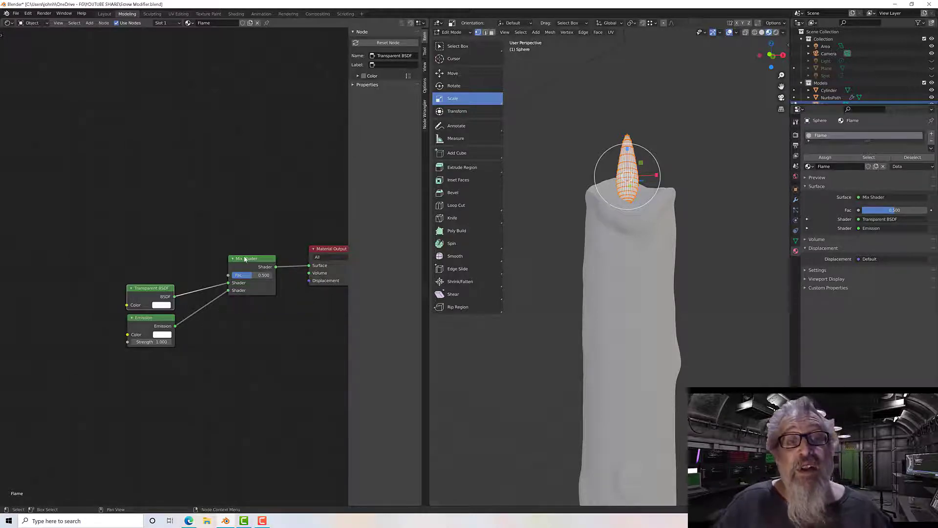
pyautogui.moveTo(245, 259); pyautogui.dragTo(246, 250)
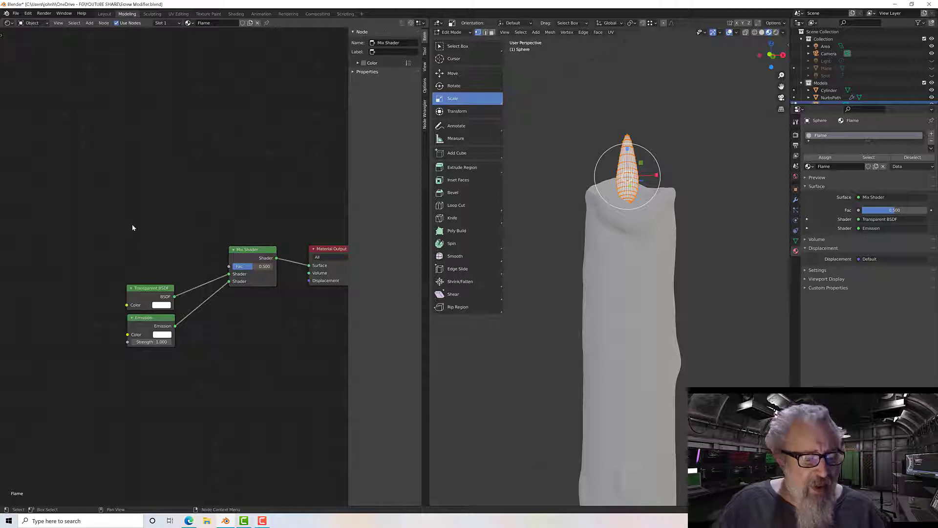
# Step: Add a Noise Texture node and place it above the Transparent BSDF node
pyautogui.hotkey('shift', 'a')
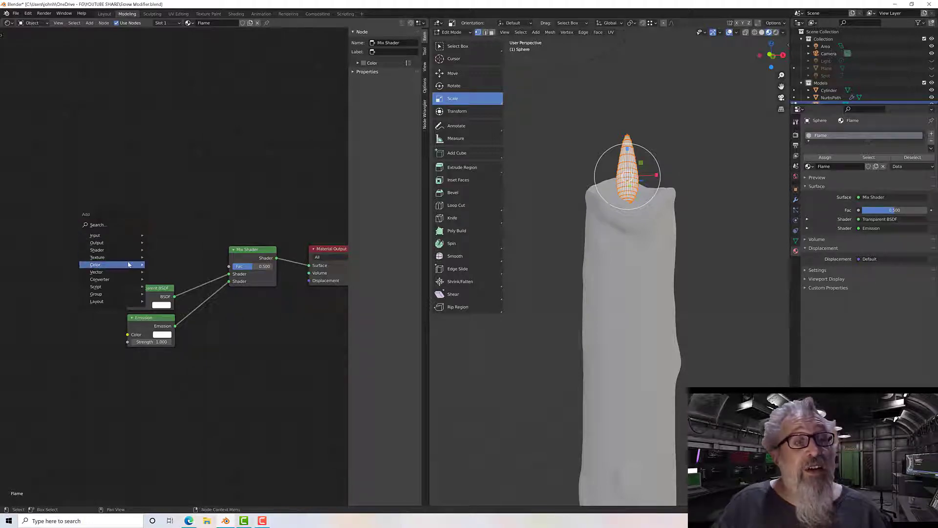
pyautogui.moveTo(135, 257)
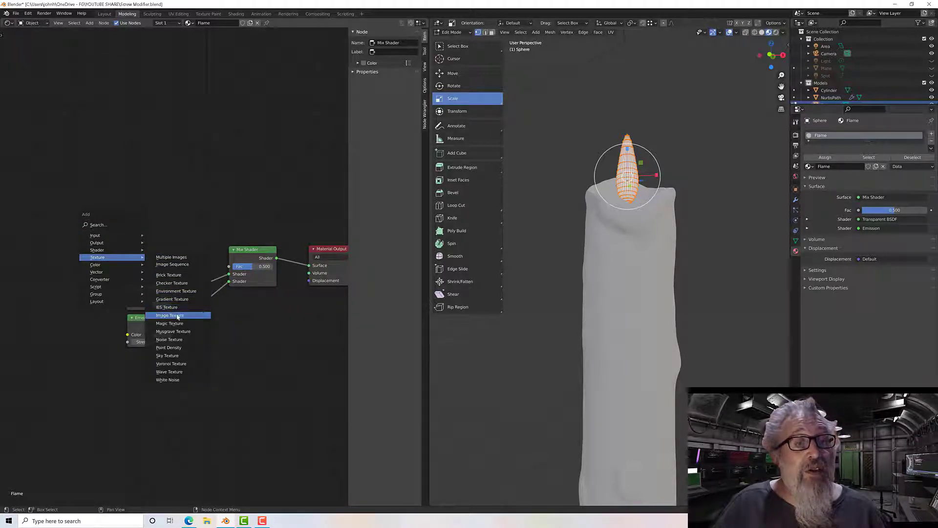
pyautogui.click(174, 339)
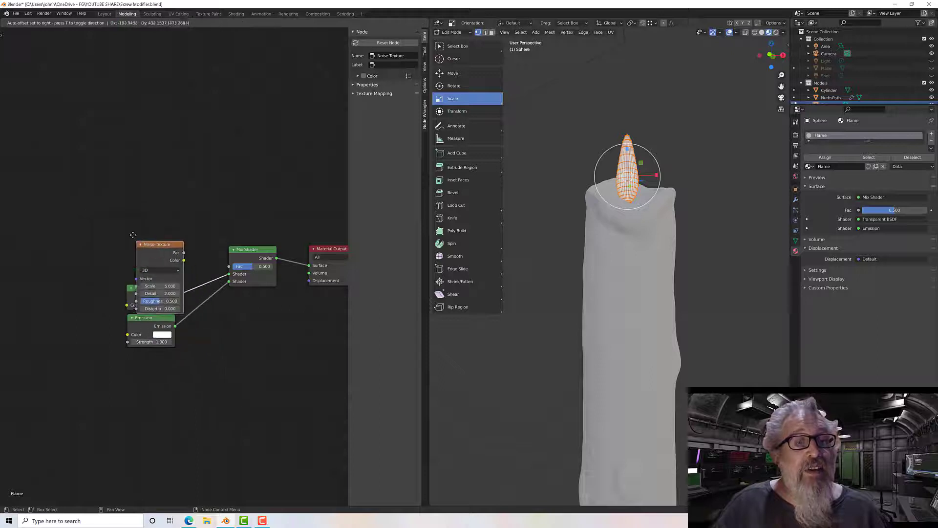
pyautogui.click(122, 197)
pyautogui.moveTo(190, 209); pyautogui.dragTo(252, 224, button='middle')
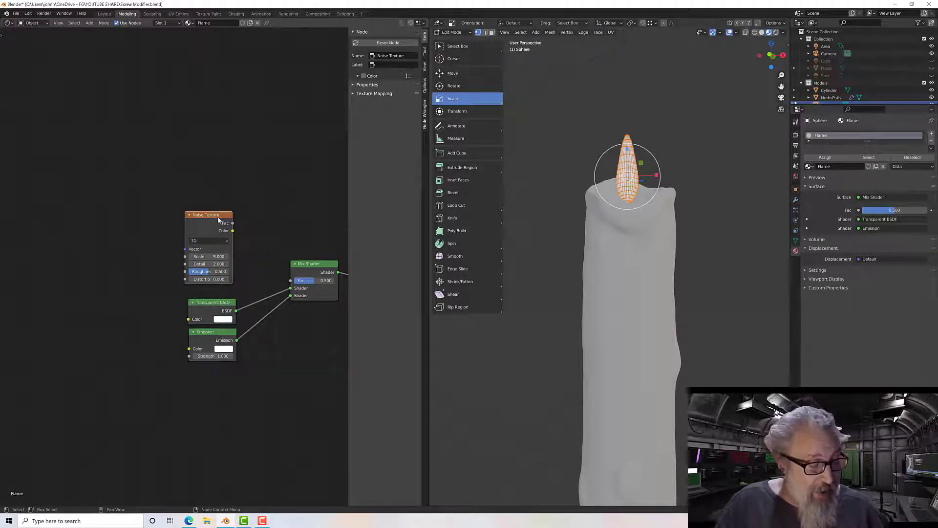
# Step: Add Texture Coordinate and Mapping nodes feeding the Noise Texture's Vector input and shift them left for more room
pyautogui.hotkey('ctrl', 't')
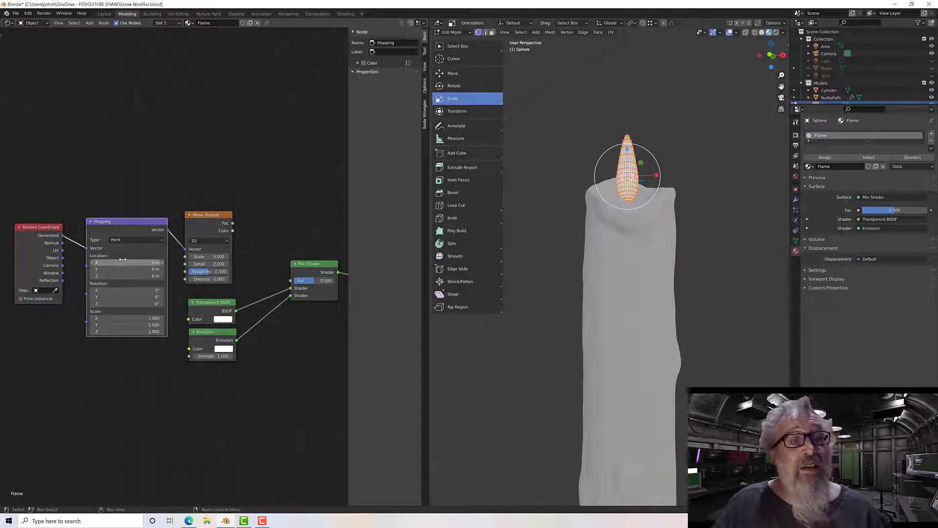
pyautogui.moveTo(118, 220); pyautogui.dragTo(90, 218)
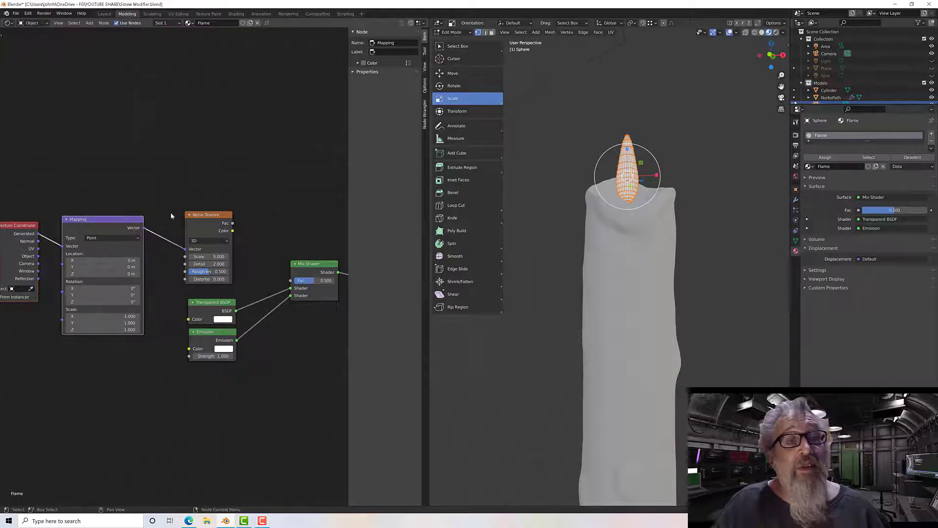
# Step: Preview the Noise Texture's output directly on the flame mesh and examine the pattern up close
pyautogui.click(202, 216)
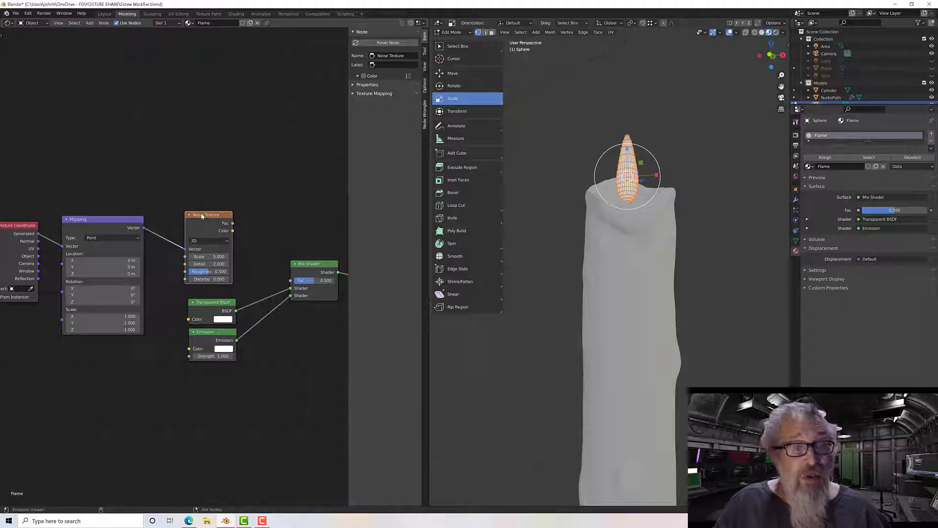
pyautogui.keyDown('ctrl'); pyautogui.keyDown('shift'); pyautogui.click(201, 216); pyautogui.keyUp('shift'); pyautogui.keyUp('ctrl')
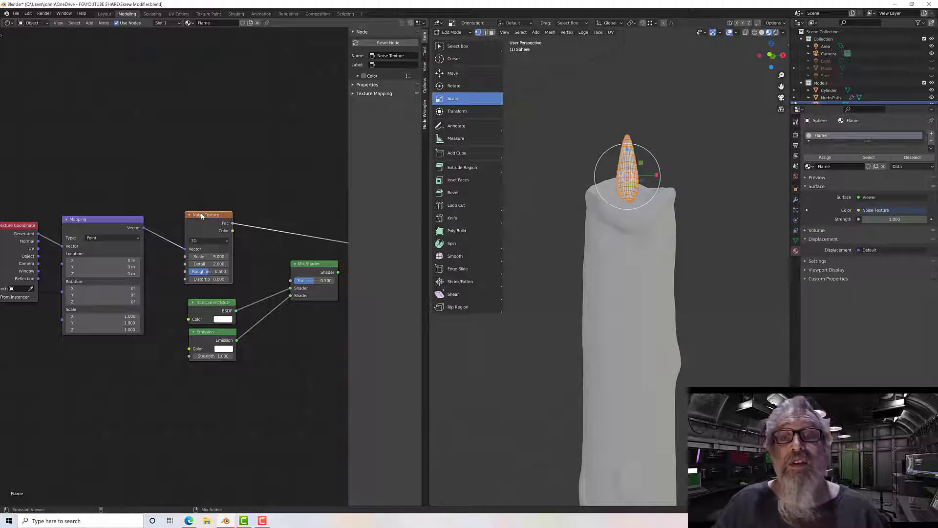
pyautogui.moveTo(672, 159); pyautogui.dragTo(600, 175, button='middle')
pyautogui.scroll(3, 643, 192)
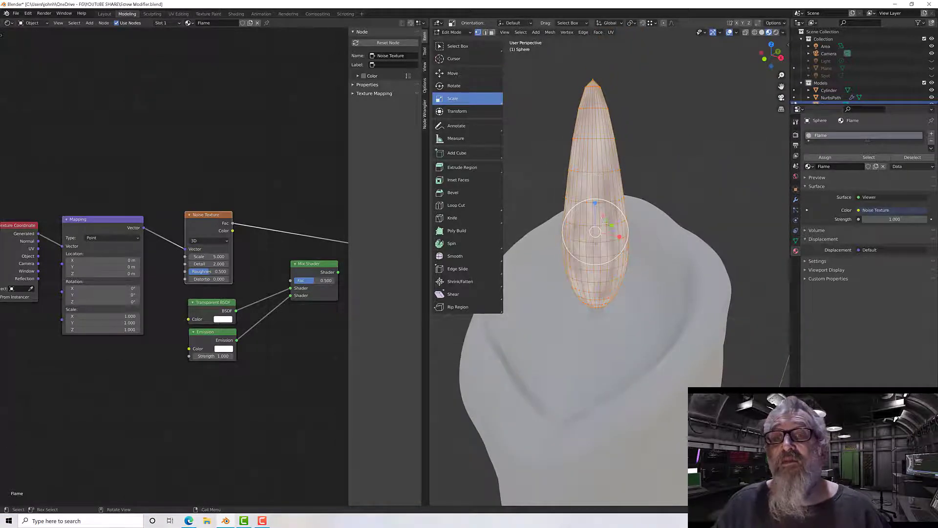
pyautogui.scroll(3, 605, 224)
pyautogui.moveTo(606, 259); pyautogui.dragTo(608, 246, button='middle')
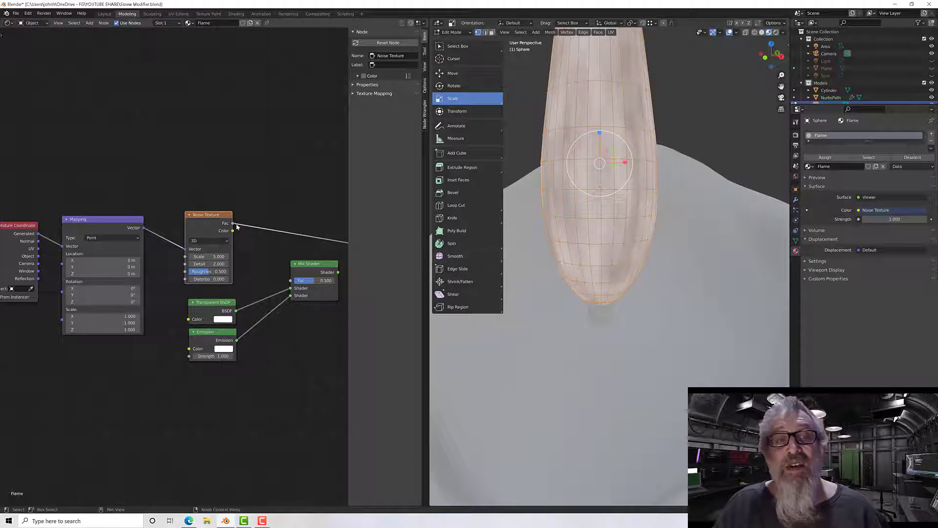
# Step: Connect the Noise Texture's Fac output to the Mix Shader's Fac input and output the Mix Shader to the material surface
pyautogui.moveTo(233, 226); pyautogui.dragTo(292, 281)
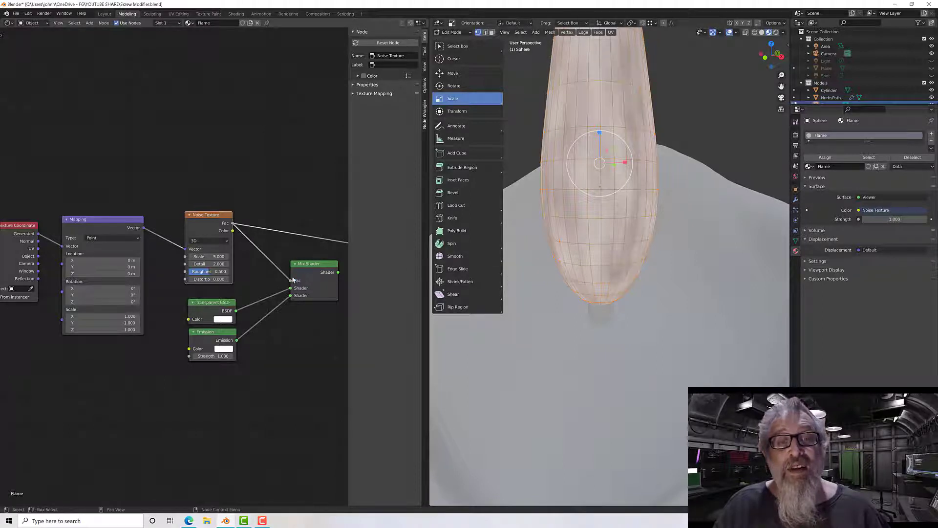
pyautogui.moveTo(327, 268); pyautogui.dragTo(243, 256, button='middle')
pyautogui.keyDown('ctrl'); pyautogui.keyDown('shift'); pyautogui.click(243, 257); pyautogui.keyUp('shift'); pyautogui.keyUp('ctrl')
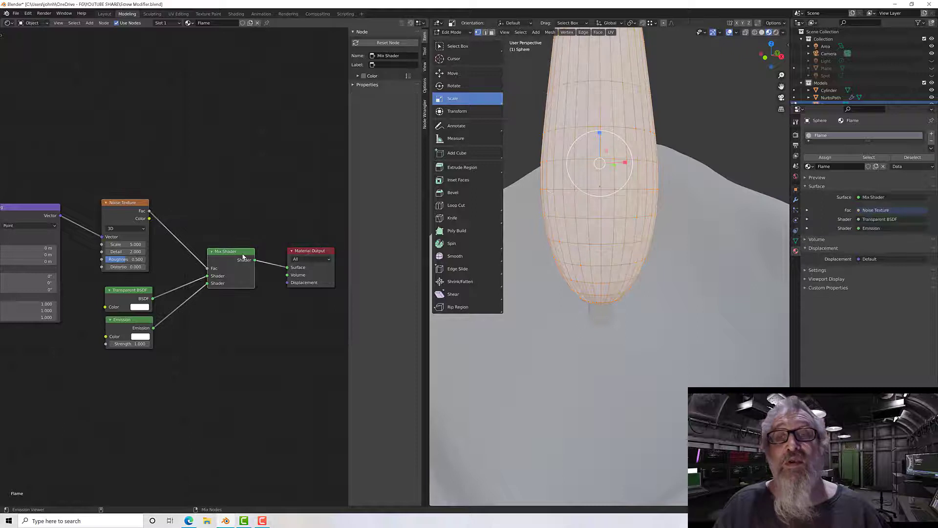
pyautogui.scroll(-3, 557, 208)
pyautogui.moveTo(558, 209); pyautogui.dragTo(554, 210, button='middle')
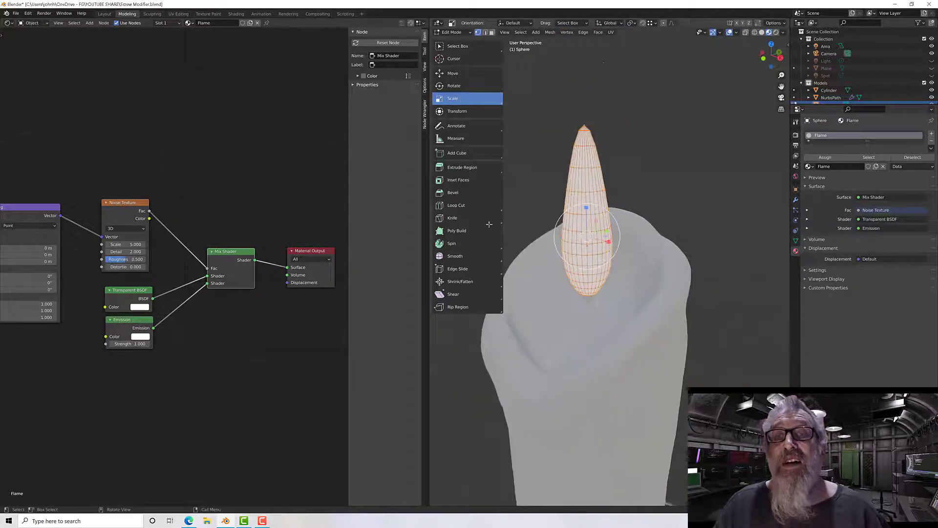
# Step: Preview the Noise Texture on the flame and move the Texture Coordinate, Mapping and Noise Texture nodes left, away from the Mix Shader
pyautogui.scroll(2, 256, 256)
pyautogui.moveTo(212, 219); pyautogui.dragTo(286, 216, button='middle')
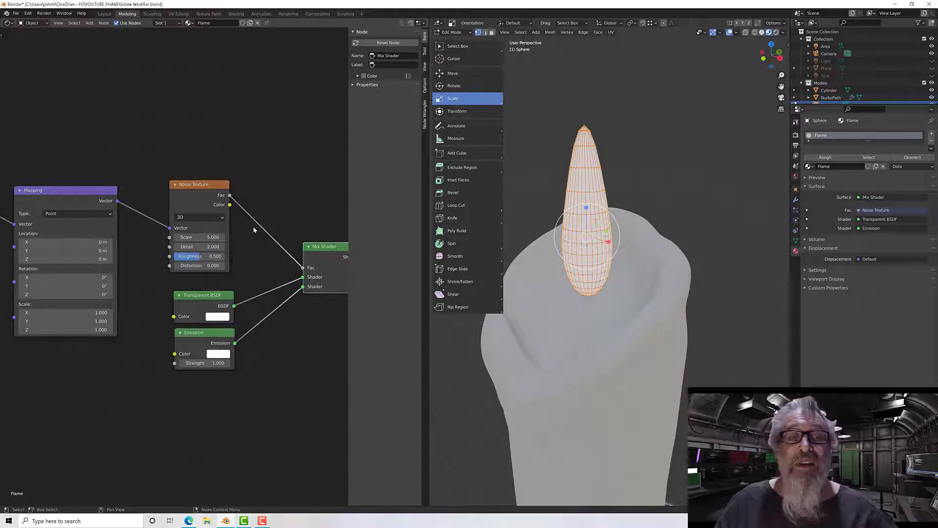
pyautogui.scroll(-2, 250, 204)
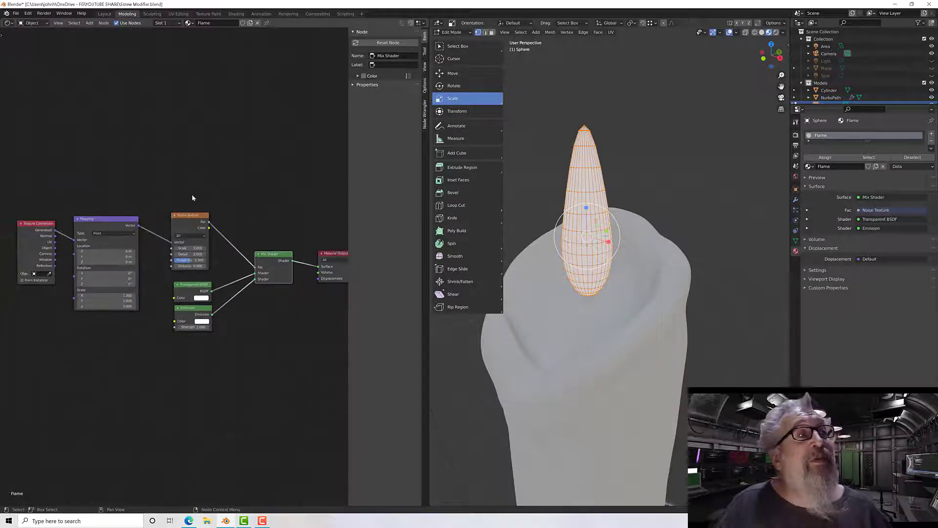
pyautogui.keyDown('ctrl'); pyautogui.keyDown('shift'); pyautogui.click(199, 218); pyautogui.keyUp('shift'); pyautogui.keyUp('ctrl')
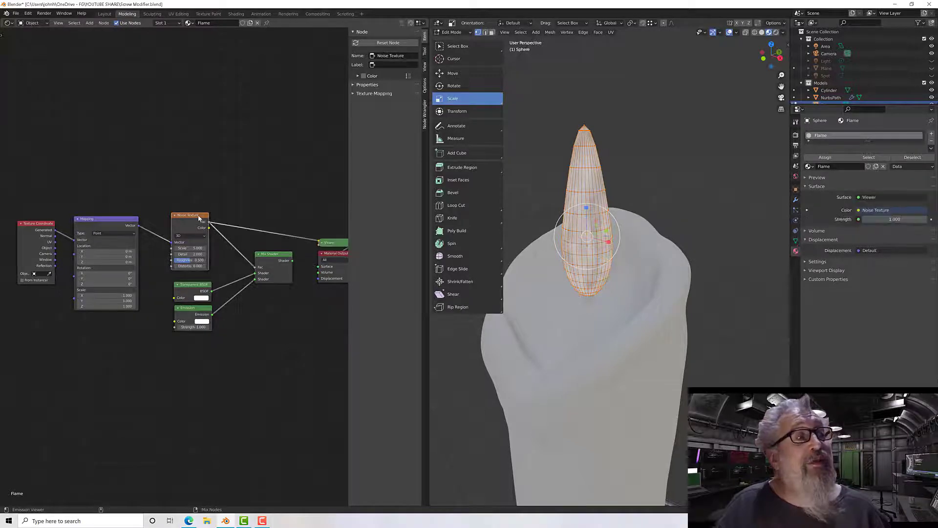
pyautogui.moveTo(224, 188); pyautogui.dragTo(249, 200, button='middle')
pyautogui.moveTo(76, 187); pyautogui.dragTo(224, 290)
pyautogui.keyDown('shift'); pyautogui.click(263, 215); pyautogui.keyUp('shift')
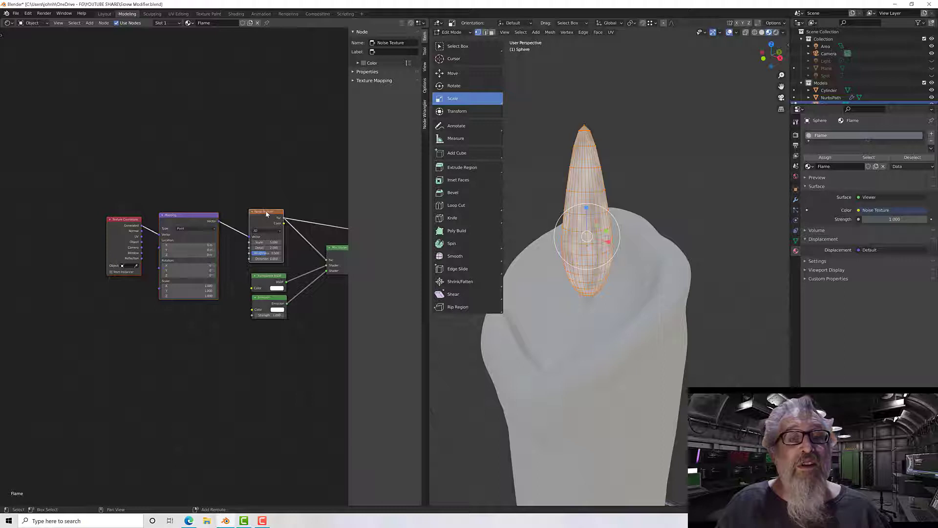
pyautogui.click(184, 216)
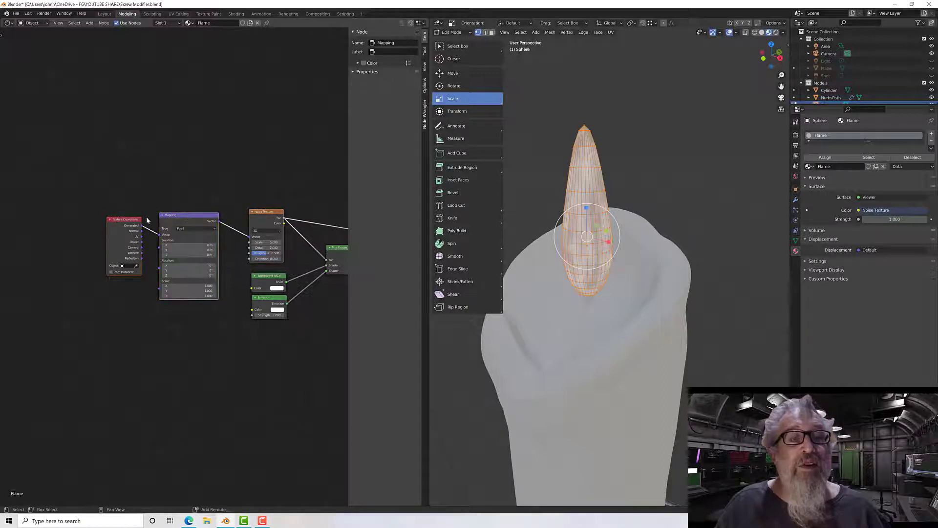
pyautogui.click(131, 221)
pyautogui.keyDown('shift'); pyautogui.click(195, 217); pyautogui.keyUp('shift')
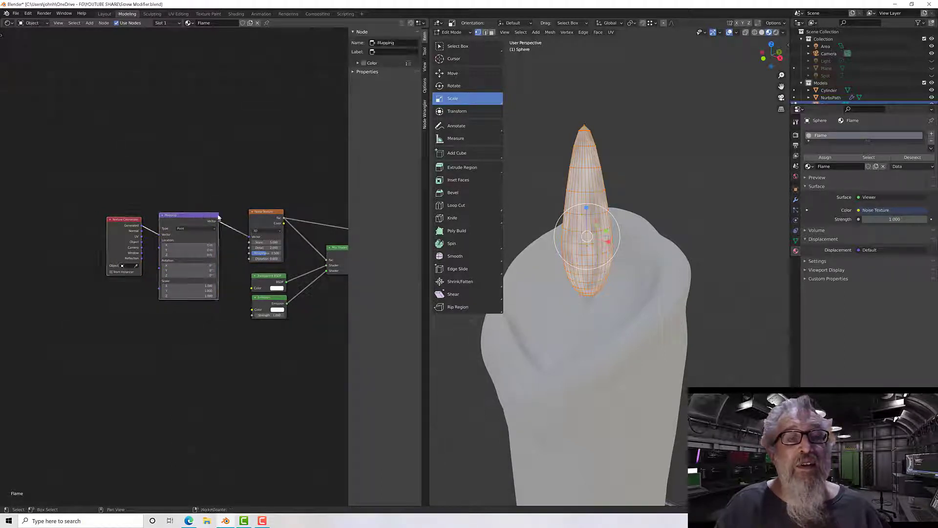
pyautogui.moveTo(73, 194); pyautogui.dragTo(296, 244)
pyautogui.press('g')
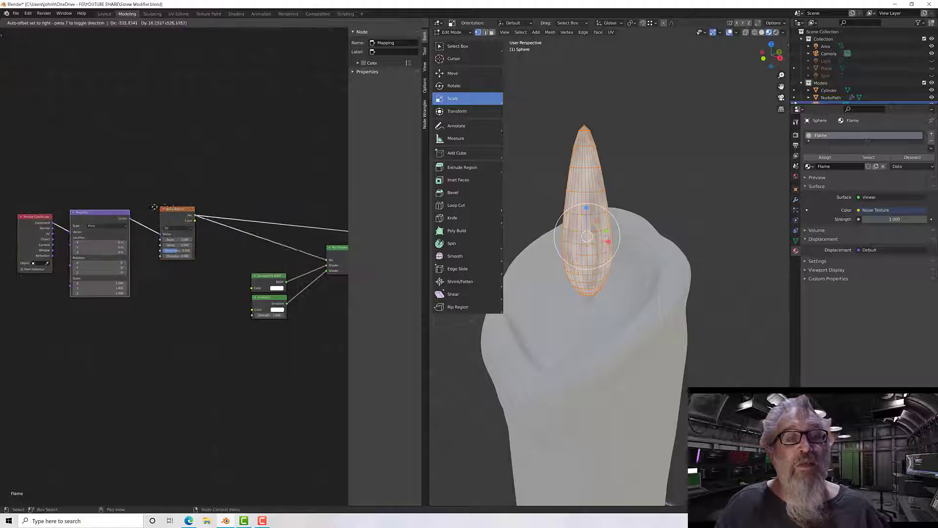
pyautogui.click(112, 208)
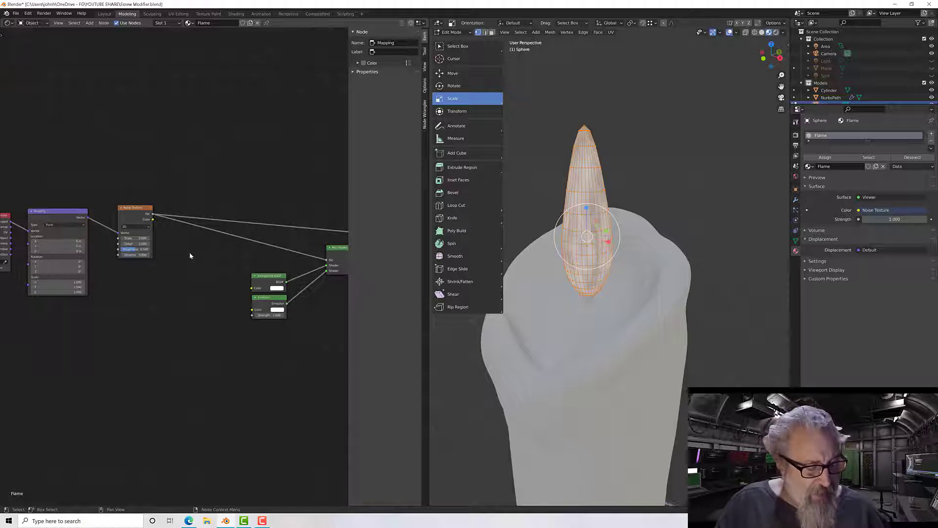
# Step: Insert a ColorRamp node on the link between the Noise Texture and the Mix Shader's Fac input
pyautogui.hotkey('shift', 'a')
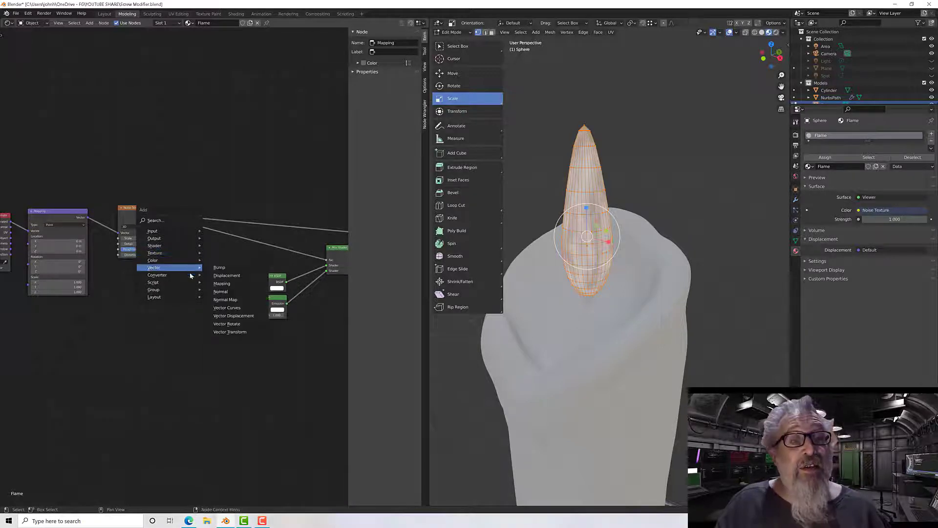
pyautogui.moveTo(193, 275)
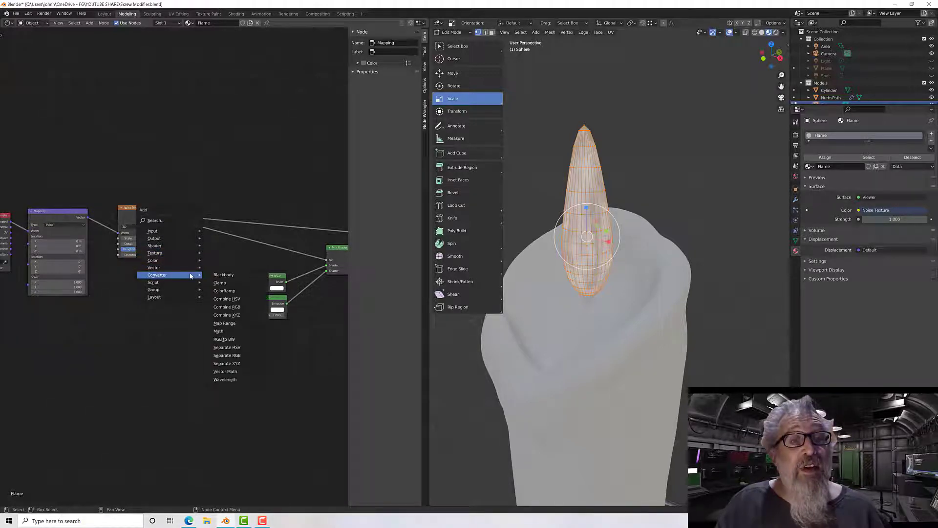
pyautogui.click(223, 290)
pyautogui.click(177, 234)
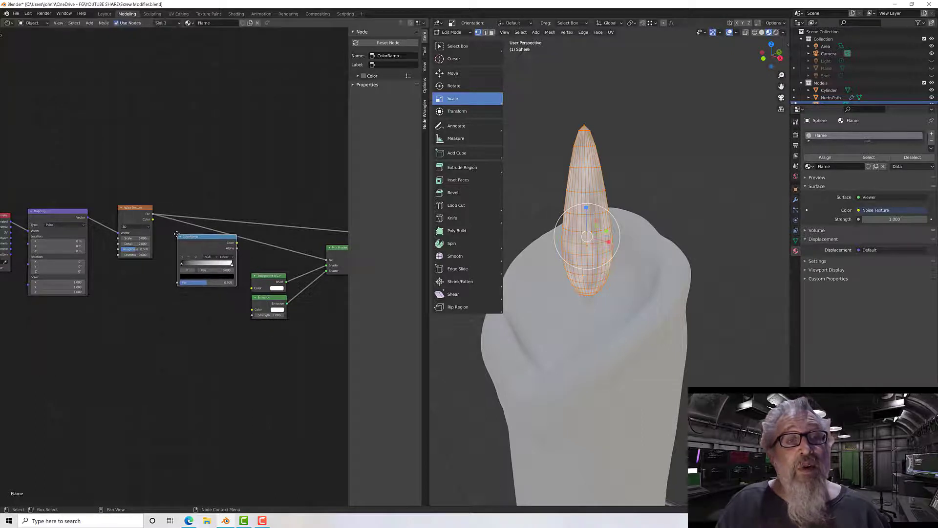
pyautogui.moveTo(183, 237); pyautogui.dragTo(186, 233)
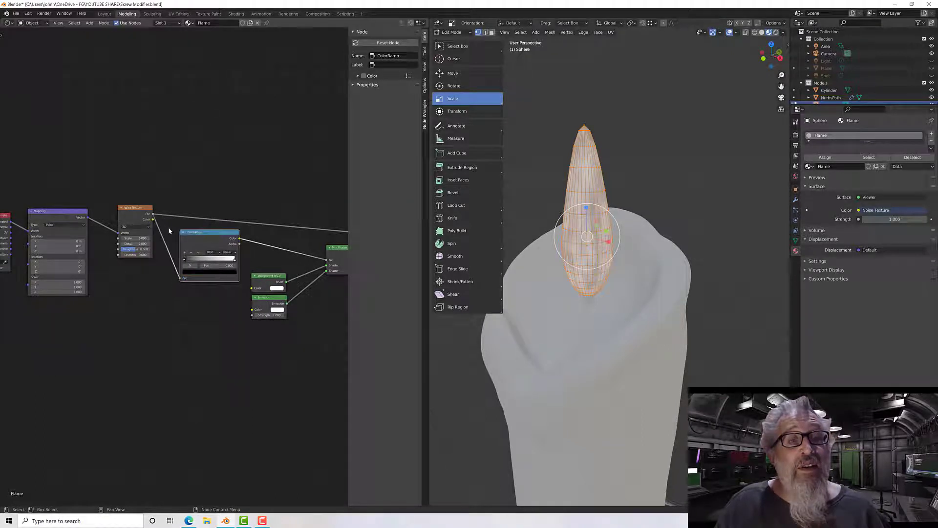
# Step: Preview the ColorRamp on the flame and shift its black stop to about the middle of the gradient
pyautogui.keyDown('ctrl'); pyautogui.keyDown('shift'); pyautogui.click(211, 236); pyautogui.keyUp('shift'); pyautogui.keyUp('ctrl')
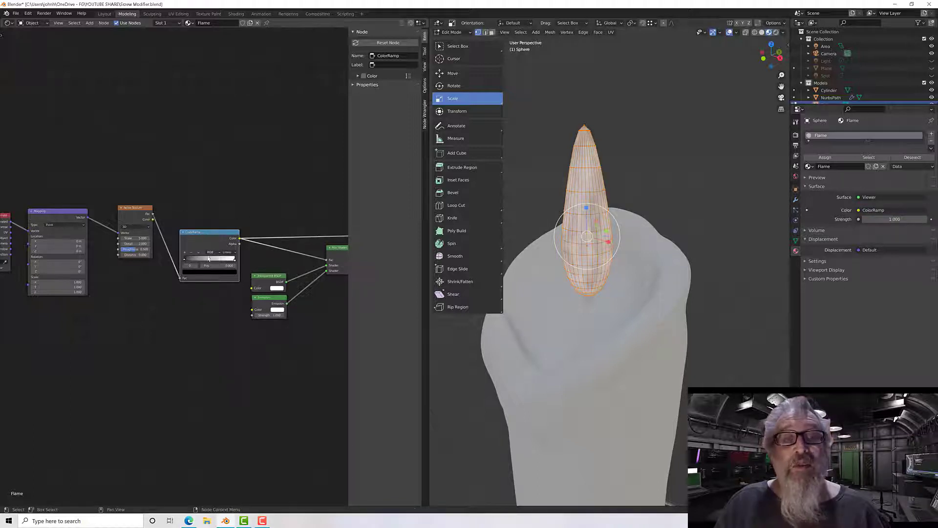
pyautogui.moveTo(186, 261); pyautogui.dragTo(214, 258)
pyautogui.moveTo(590, 275)
pyautogui.mouseDown(button='middle')
pyautogui.moveTo(540, 269)
pyautogui.moveTo(523, 284)
pyautogui.moveTo(597, 265)
pyautogui.moveTo(566, 272)
pyautogui.moveTo(580, 261)
pyautogui.mouseUp(button='middle')
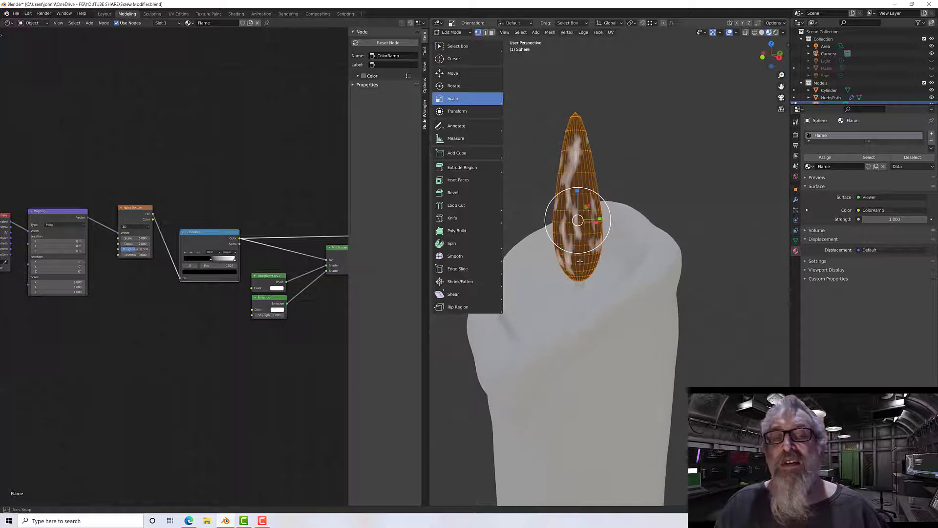
# Step: Reconnect the Mix Shader to the Material Output surface and inspect the transparent and emissive patches on the flame
pyautogui.moveTo(321, 232); pyautogui.dragTo(259, 225, button='middle')
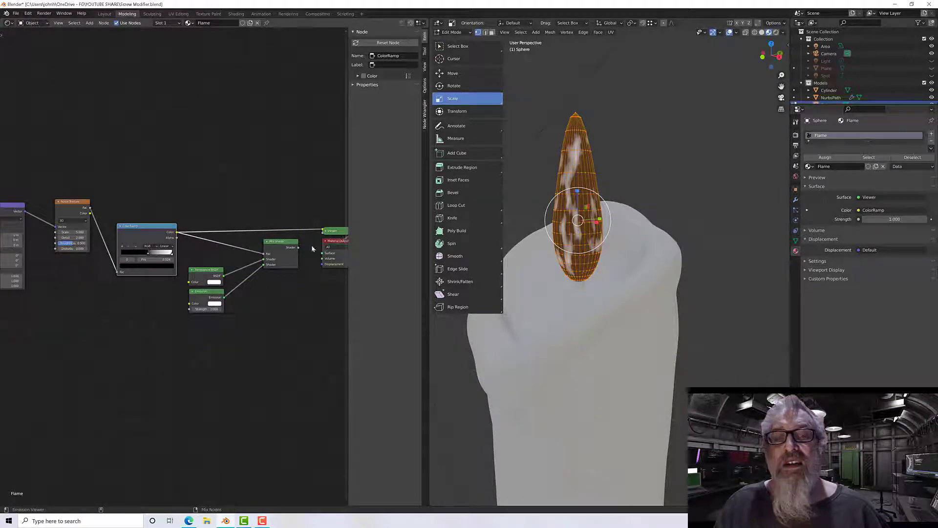
pyautogui.keyDown('ctrl'); pyautogui.keyDown('shift'); pyautogui.click(284, 246); pyautogui.keyUp('shift'); pyautogui.keyUp('ctrl')
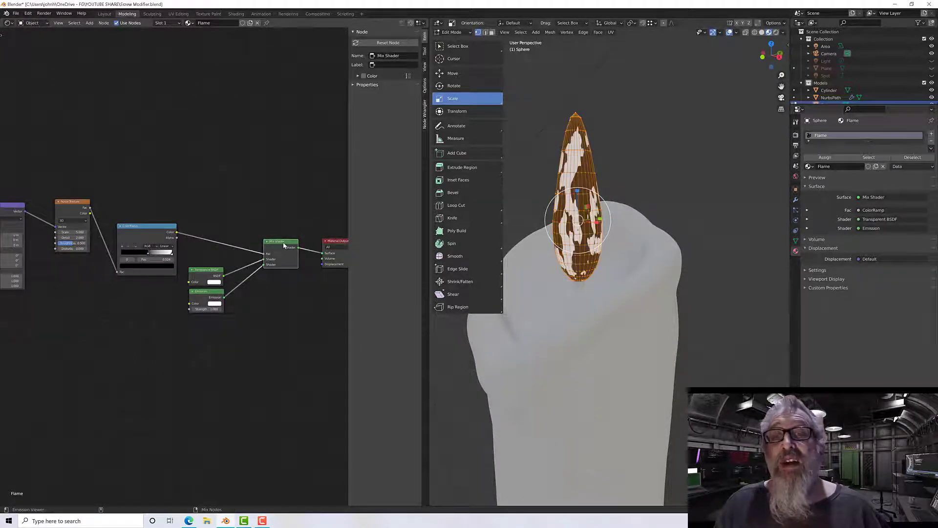
pyautogui.moveTo(584, 221); pyautogui.dragTo(595, 218, button='middle')
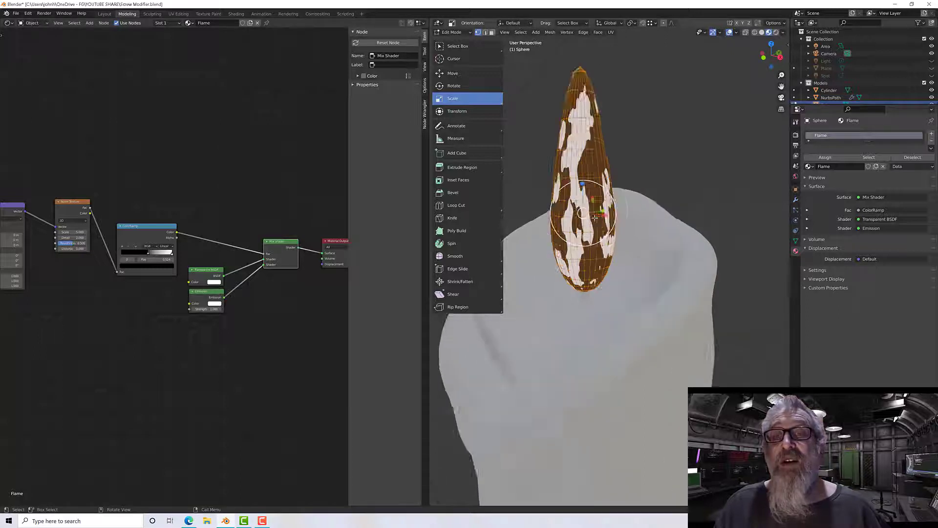
pyautogui.scroll(5, 595, 217)
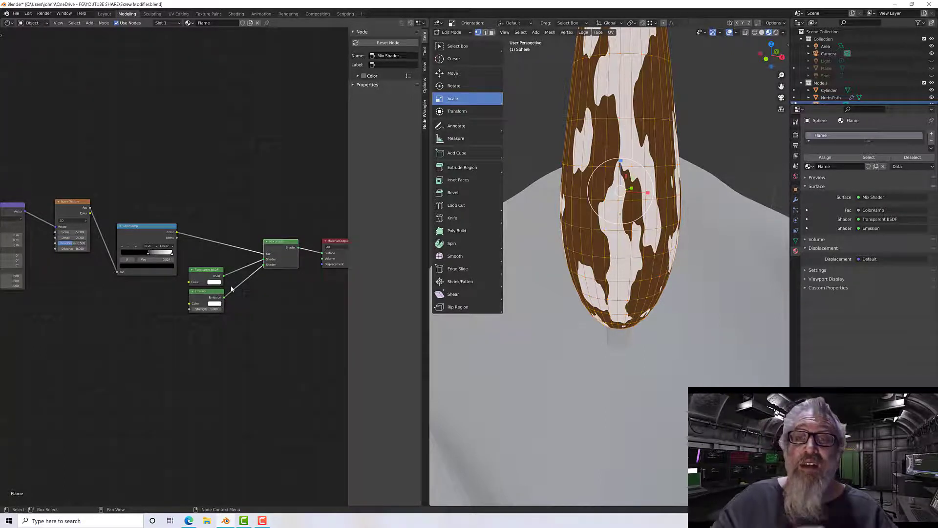
pyautogui.scroll(-2, 232, 290)
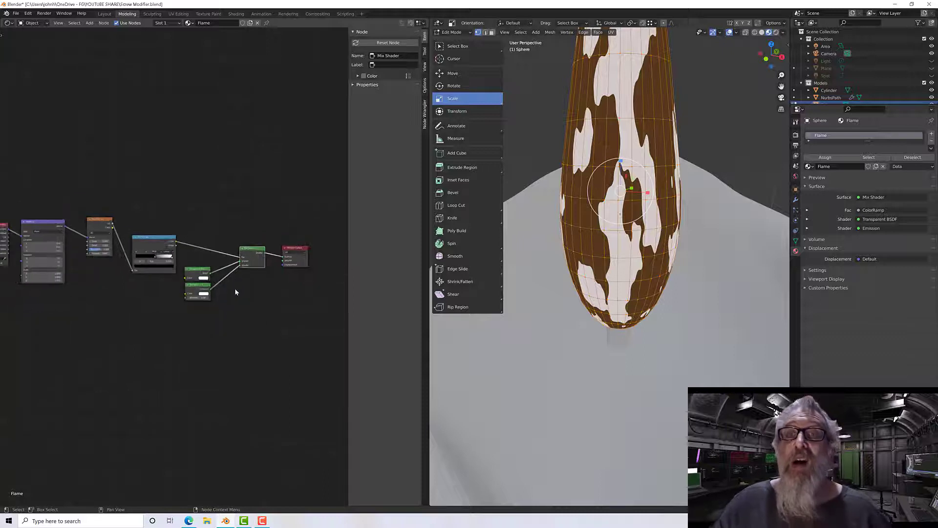
pyautogui.scroll(-4, 611, 210)
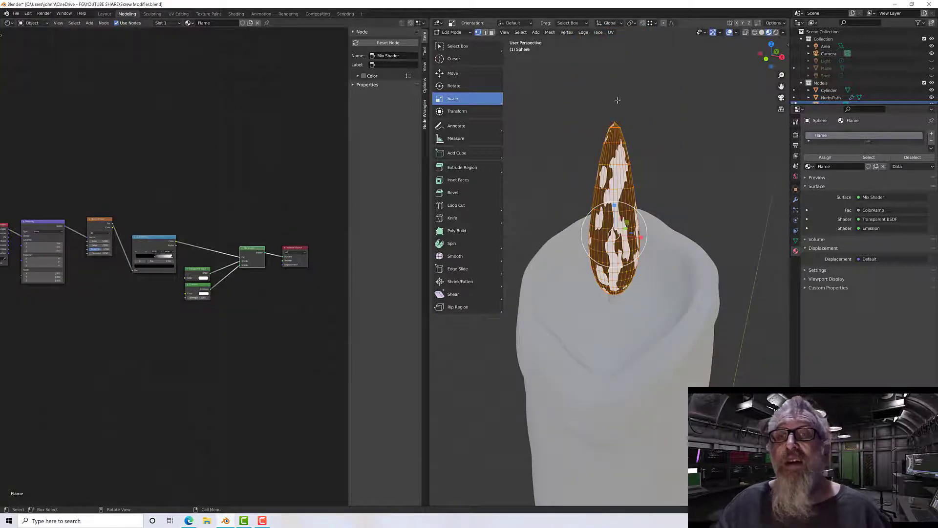
pyautogui.moveTo(617, 198); pyautogui.dragTo(645, 176, button='middle')
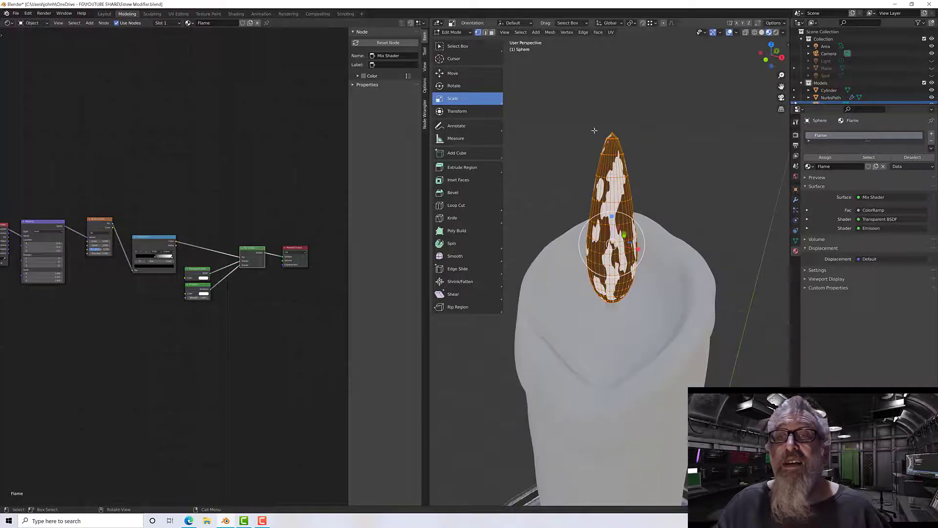
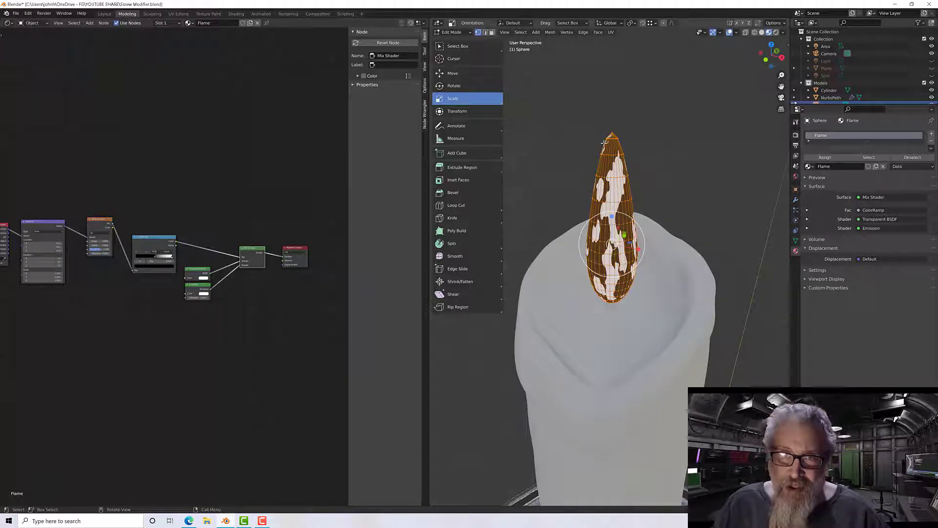
pyautogui.press('F12')
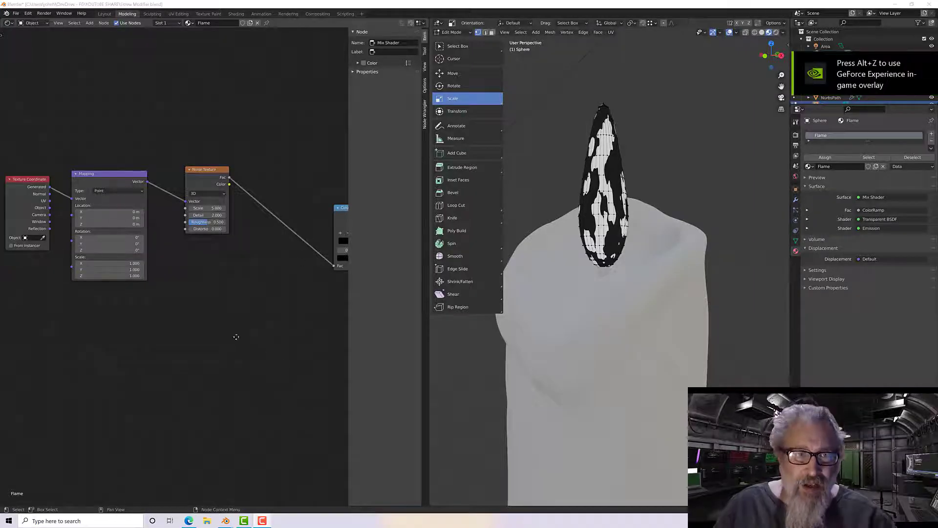
# Step: Add a Gradient Texture node below the Noise Texture in the Flame material
pyautogui.moveTo(235, 350); pyautogui.dragTo(271, 323, button='middle')
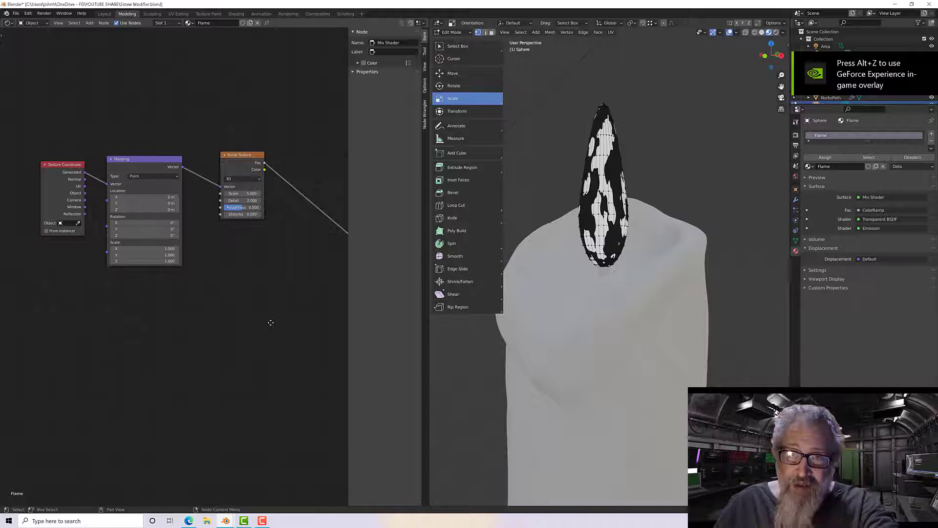
pyautogui.moveTo(241, 304); pyautogui.dragTo(223, 292, button='middle')
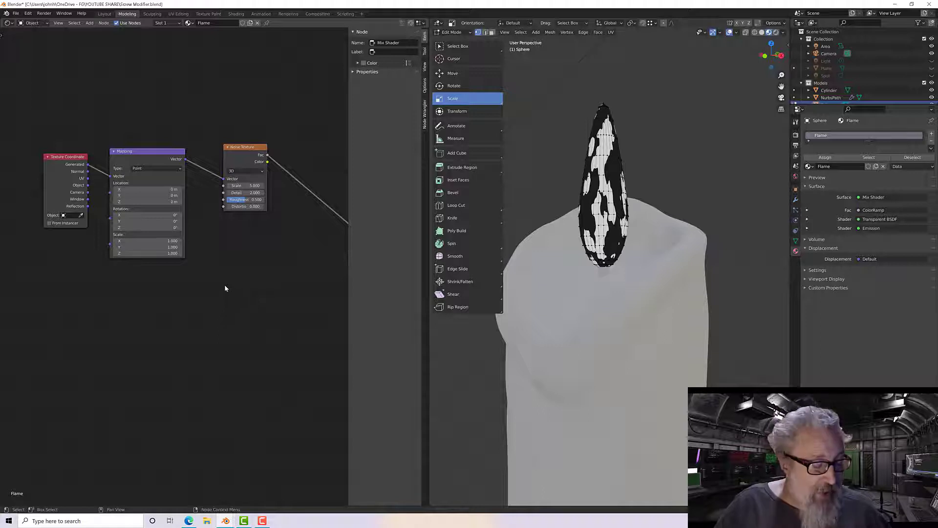
pyautogui.hotkey('shift', 'a')
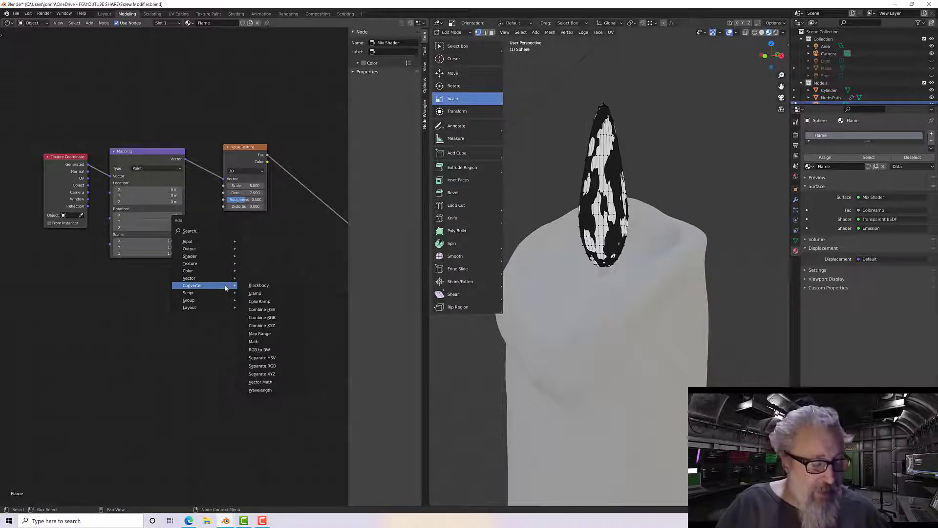
pyautogui.write('gr')
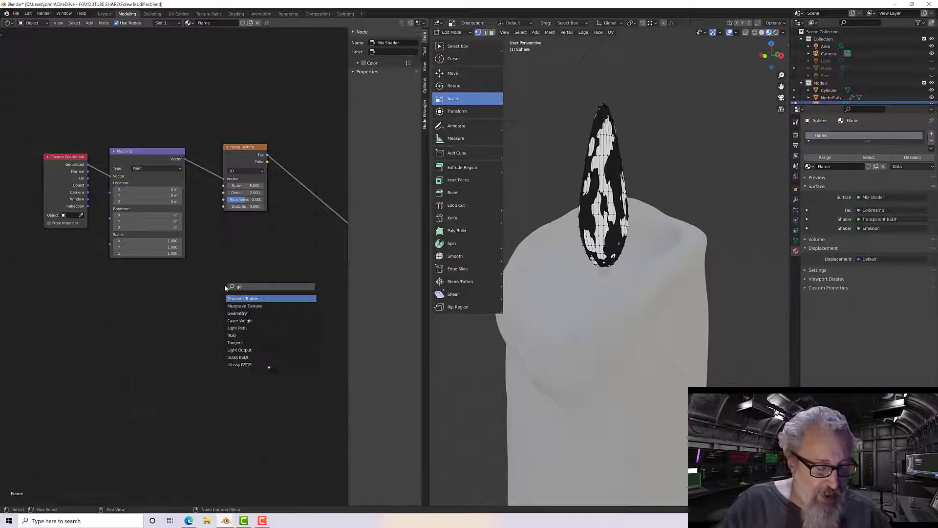
pyautogui.write('ad')
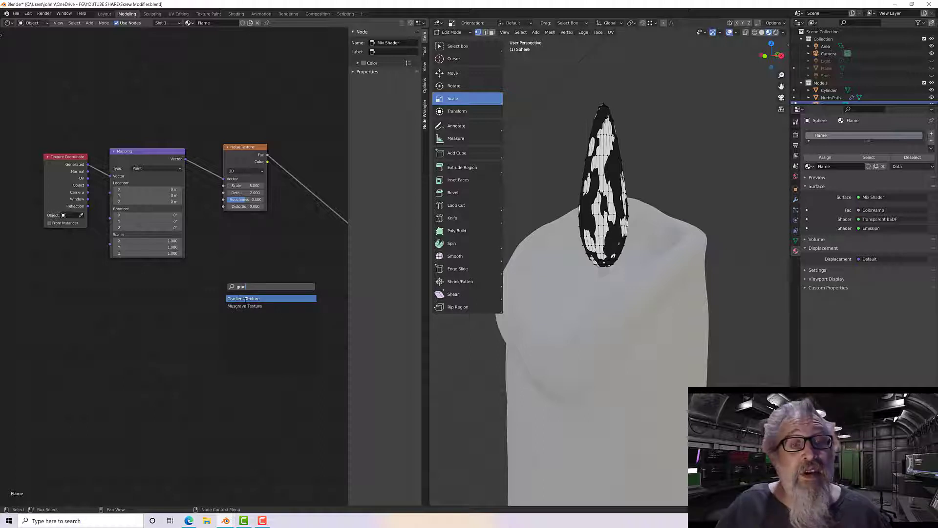
pyautogui.click(245, 299)
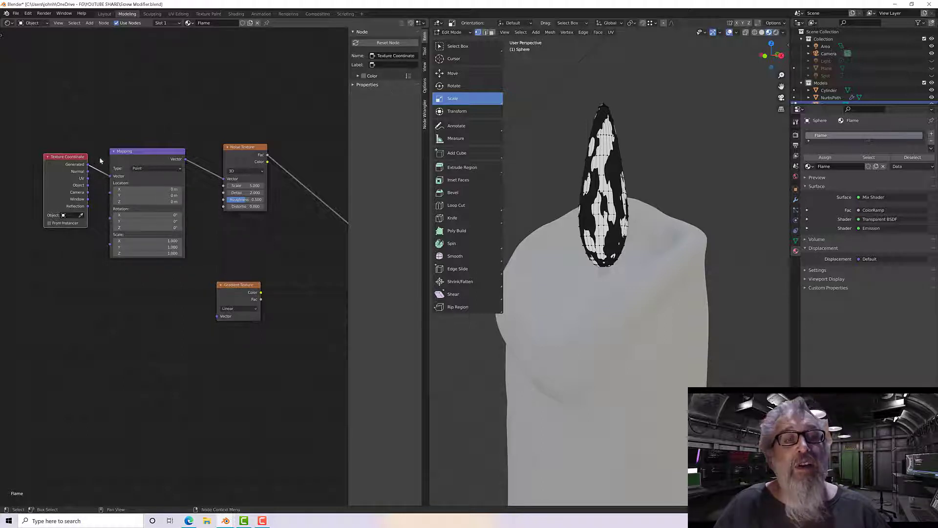
# Step: Space the Texture Coordinate and Mapping nodes farther apart to make room for additional links
pyautogui.moveTo(124, 151)
pyautogui.mouseDown()
pyautogui.moveTo(149, 147)
pyautogui.moveTo(133, 148)
pyautogui.mouseUp()
pyautogui.click(138, 146)
pyautogui.click(138, 146)
pyautogui.moveTo(62, 156); pyautogui.dragTo(57, 168)
# Step: Duplicate the Mapping node below the original and wire it between the Texture Coordinate's Generated output and the Gradient Texture's Vector input
pyautogui.click(146, 152)
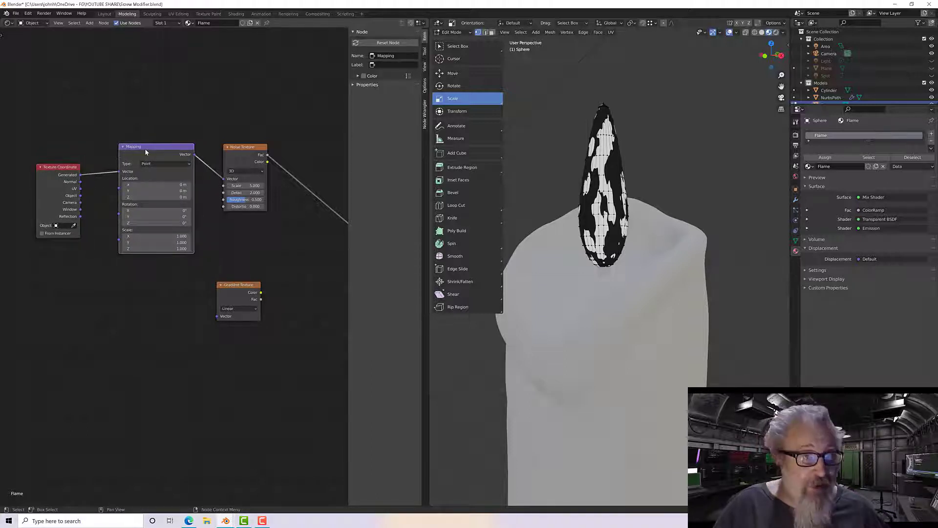
pyautogui.hotkey('shift', 'd')
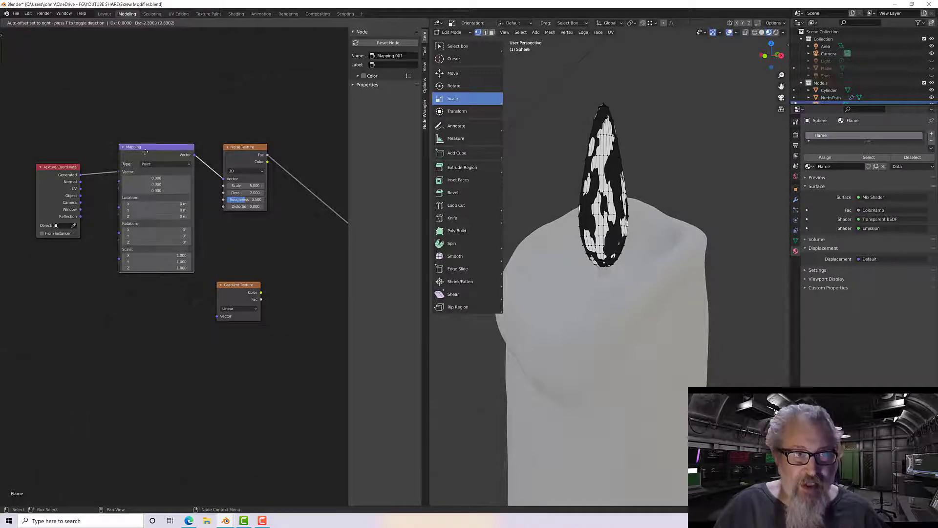
pyautogui.click(139, 275)
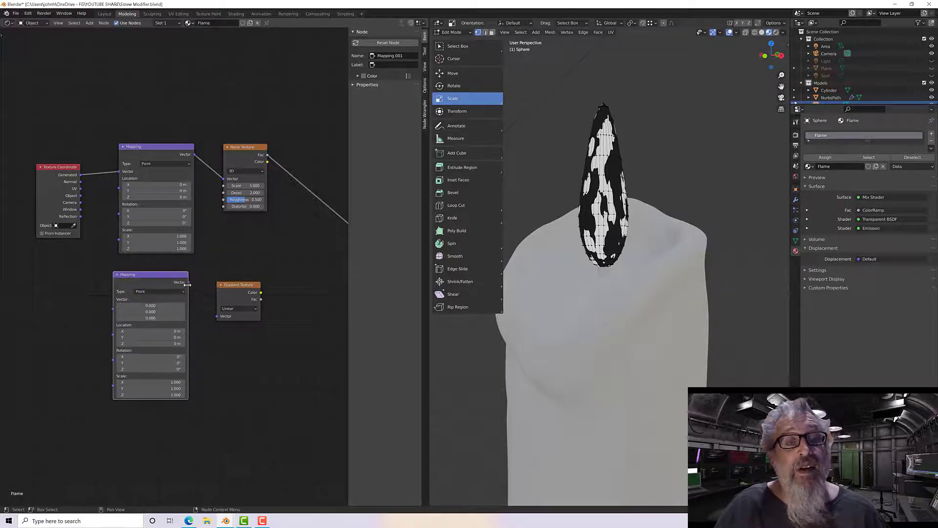
pyautogui.moveTo(188, 283); pyautogui.dragTo(217, 317)
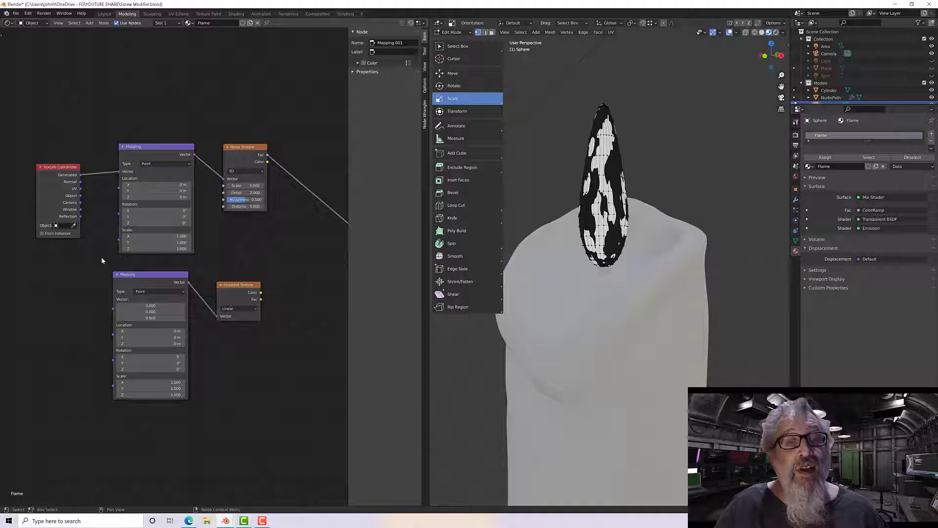
pyautogui.moveTo(80, 181); pyautogui.dragTo(112, 309)
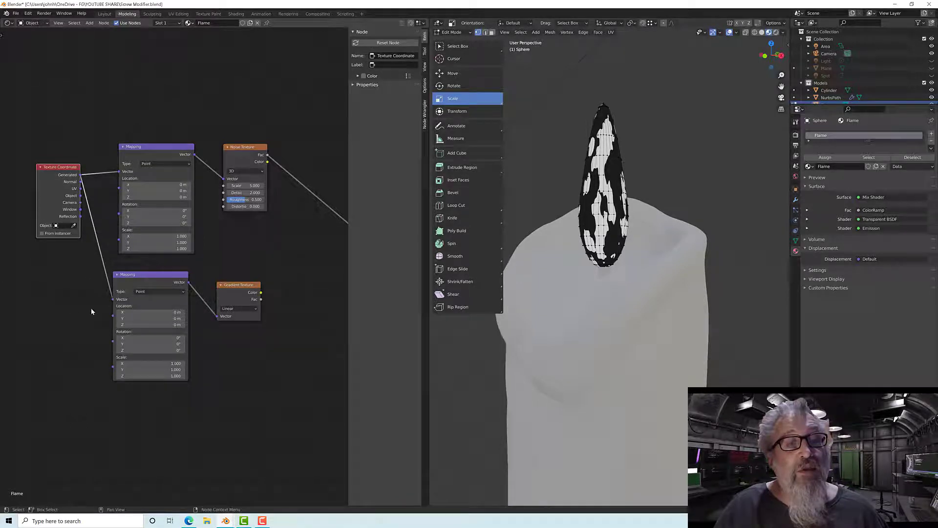
# Step: Preview the Gradient Texture on the flame and examine the direction of its falloff up close
pyautogui.click(158, 276)
pyautogui.click(237, 290)
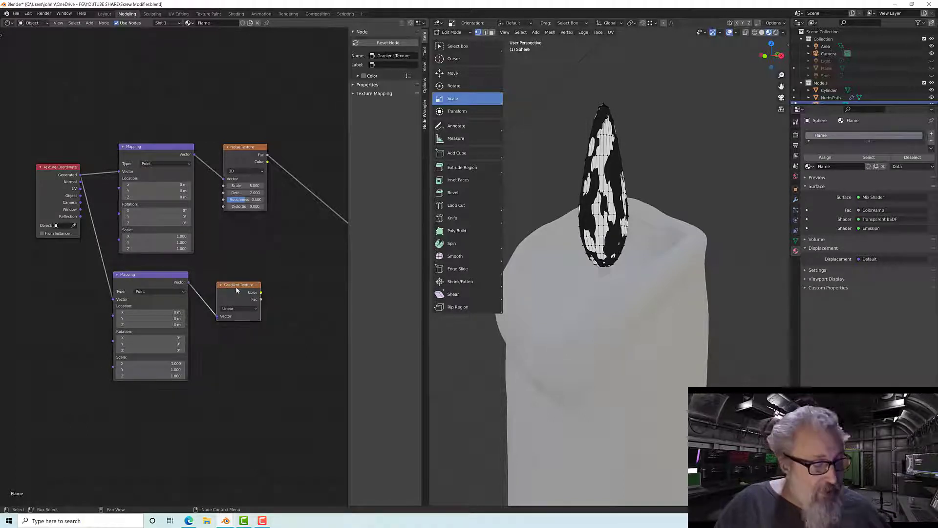
pyautogui.keyDown('ctrl'); pyautogui.keyDown('shift'); pyautogui.click(235, 286); pyautogui.keyUp('shift'); pyautogui.keyUp('ctrl')
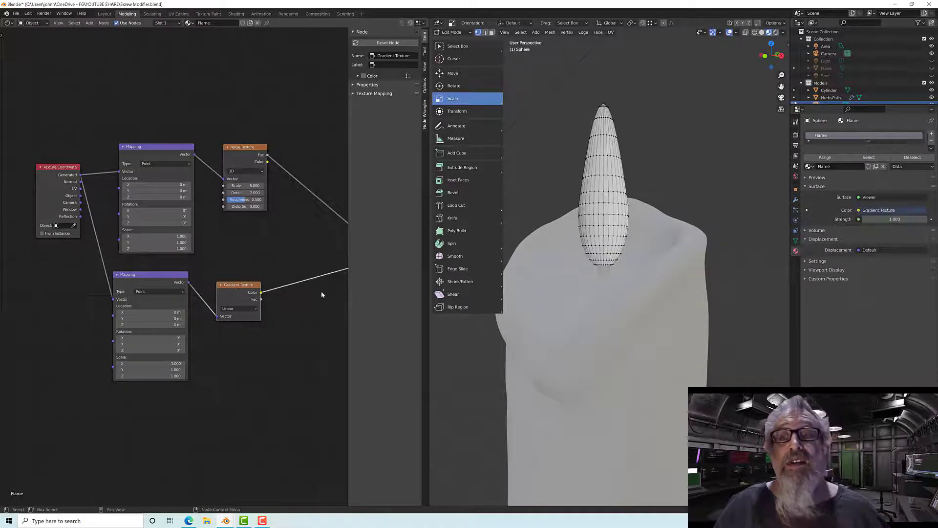
pyautogui.moveTo(624, 197)
pyautogui.mouseDown(button='middle')
pyautogui.moveTo(706, 210)
pyautogui.moveTo(618, 278)
pyautogui.mouseUp(button='middle')
pyautogui.scroll(3, 621, 276)
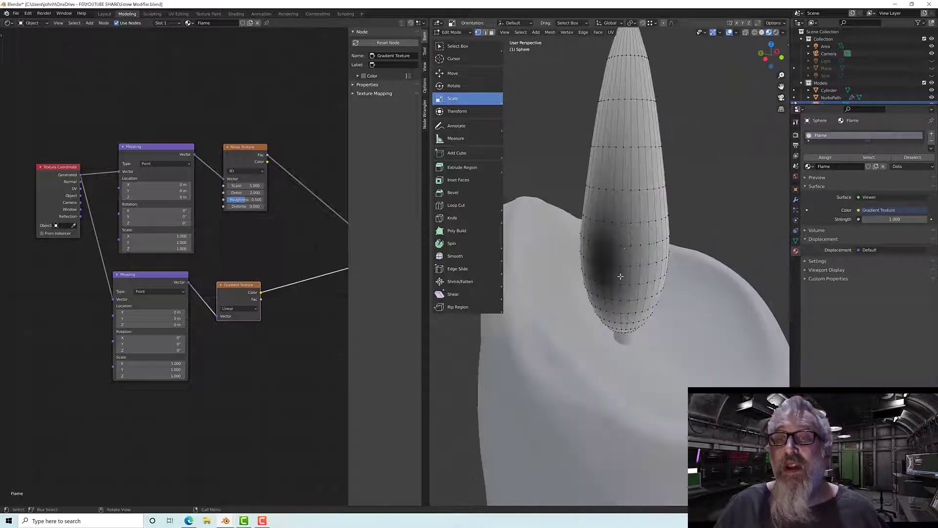
pyautogui.scroll(1, 621, 277)
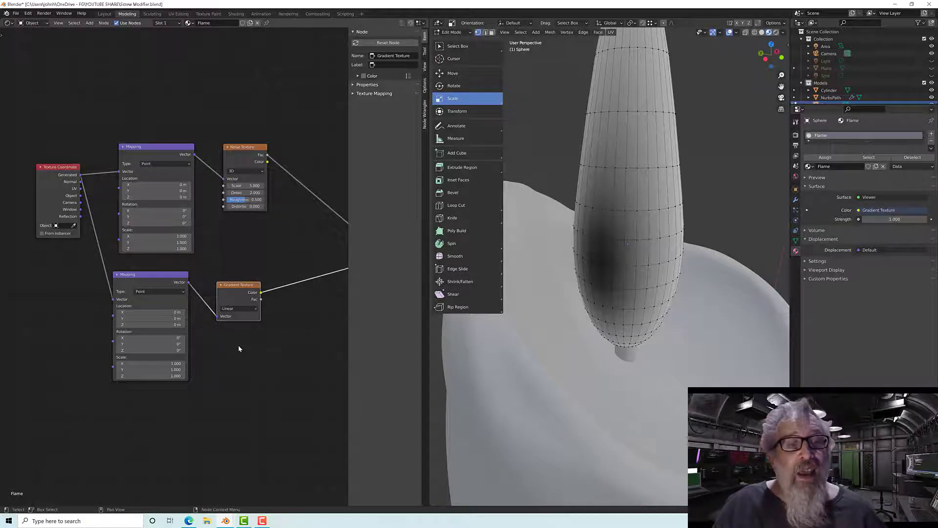
# Step: Set the Y rotation of the Gradient Texture's Mapping node to -90°
pyautogui.click(169, 344)
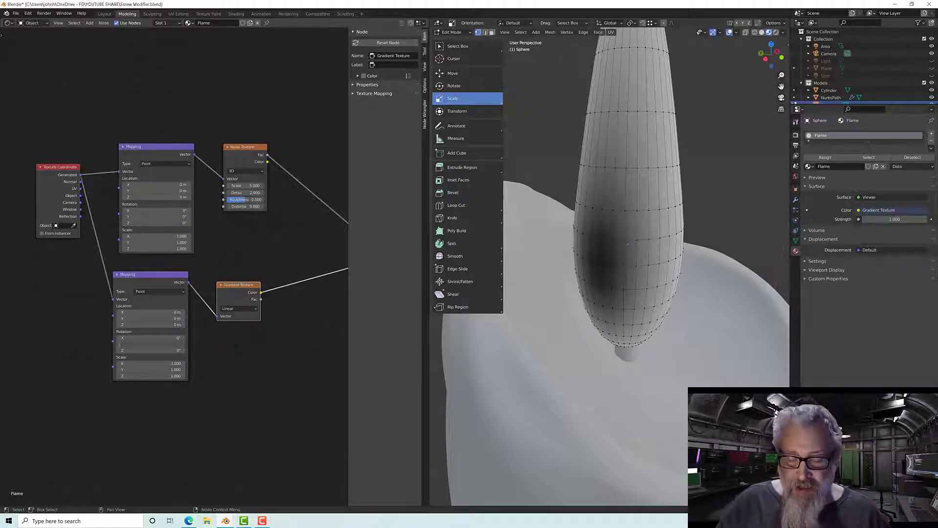
pyautogui.write('-90')
pyautogui.press('Return')
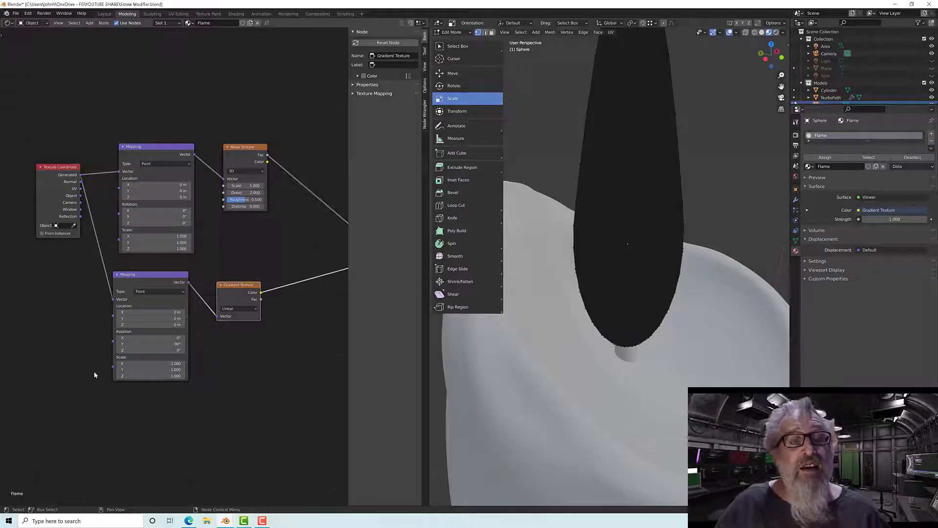
# Step: Set the X location of the Gradient Texture's Mapping node to 0.9 m and check the gradient along the flame
pyautogui.scroll(-3, 611, 266)
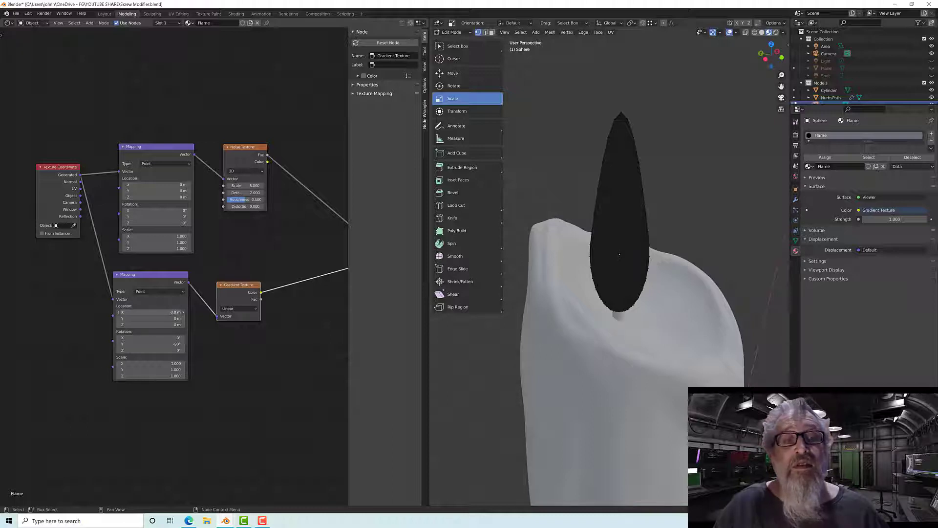
pyautogui.moveTo(151, 312)
pyautogui.mouseDown()
pyautogui.moveTo(161, 312)
pyautogui.moveTo(152, 312)
pyautogui.mouseUp()
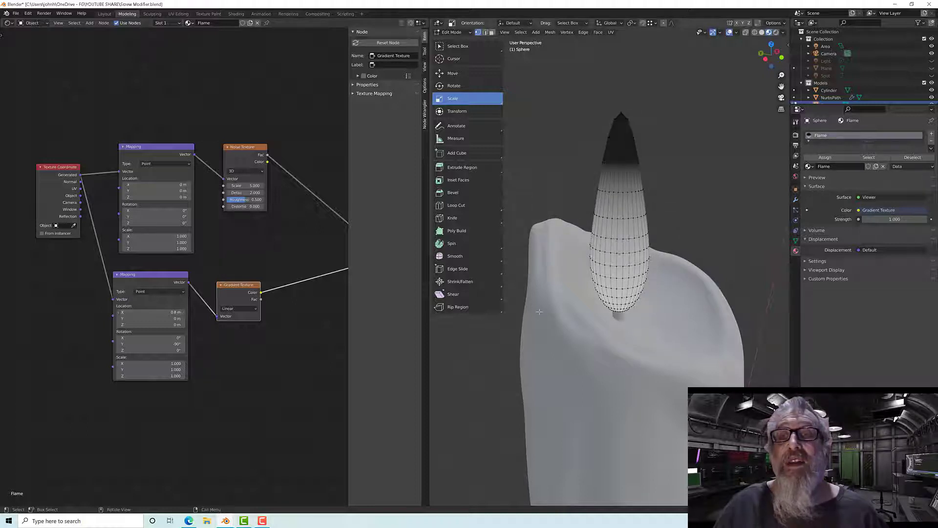
pyautogui.moveTo(577, 254); pyautogui.dragTo(555, 247, button='middle')
pyautogui.scroll(1, 617, 162)
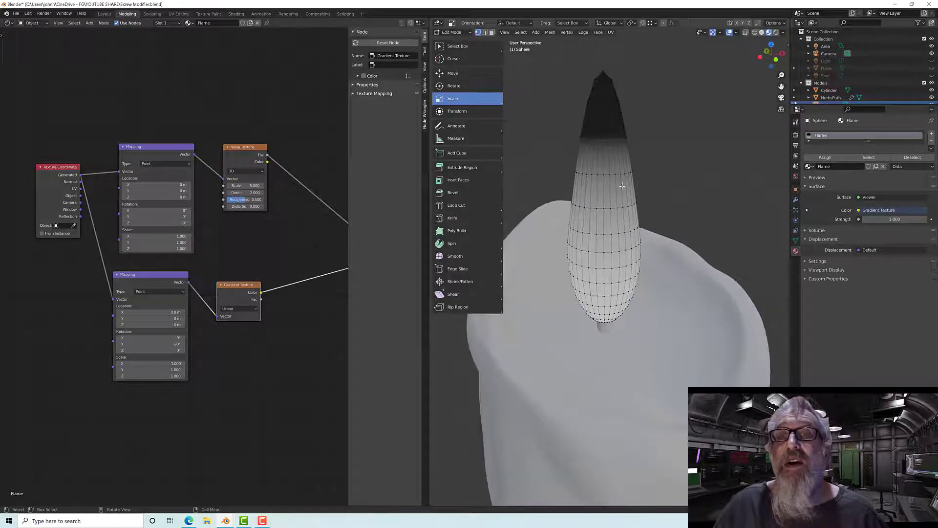
pyautogui.moveTo(622, 186); pyautogui.dragTo(616, 184, button='middle')
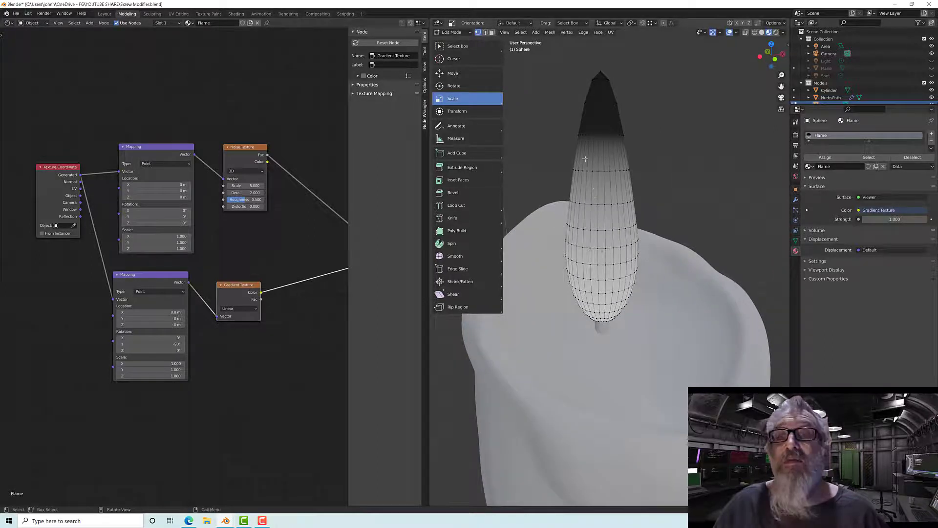
pyautogui.click(177, 313)
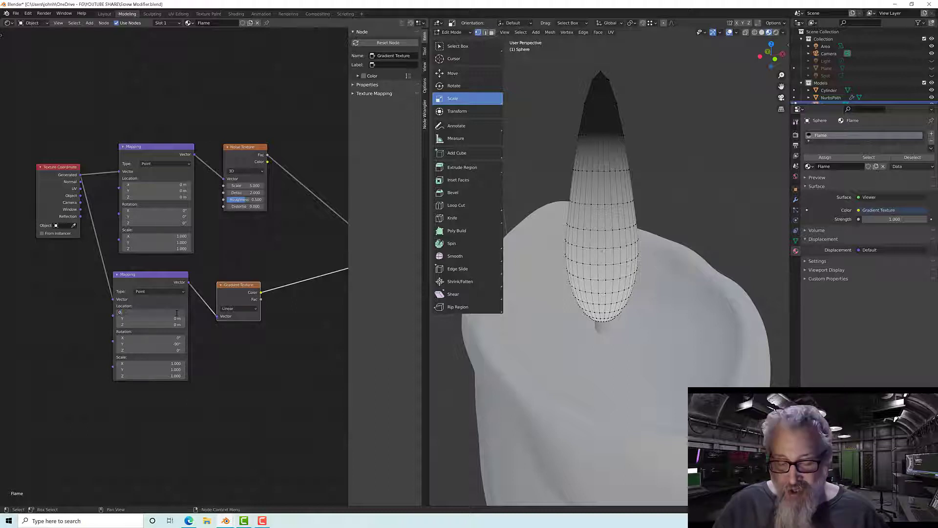
pyautogui.press('Return')
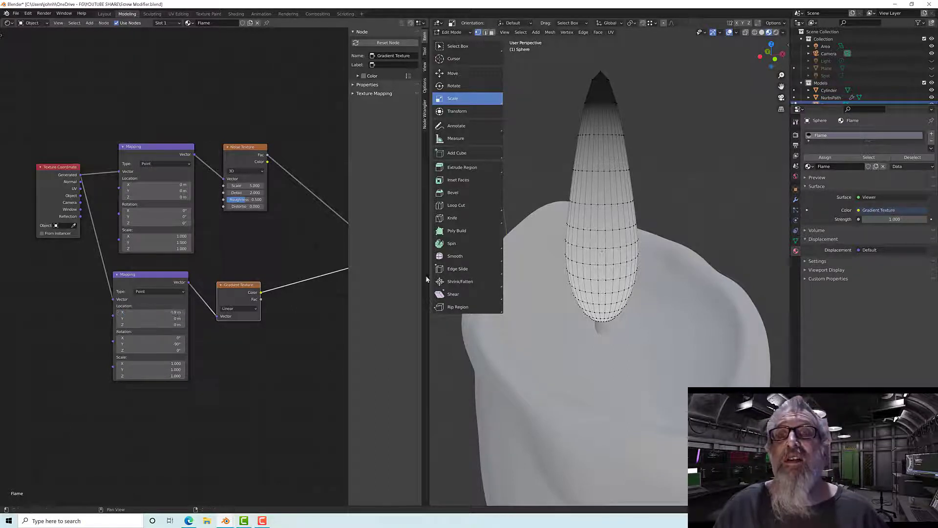
pyautogui.moveTo(677, 275); pyautogui.dragTo(595, 96, button='middle')
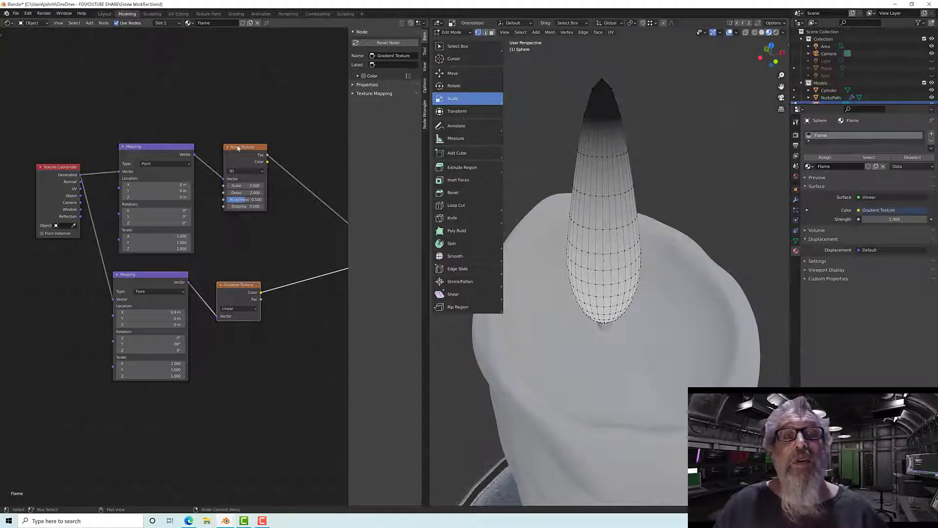
# Step: Insert a MixRGB node on the Gradient Texture's preview link, between the texture nodes and the ColorRamp
pyautogui.moveTo(299, 247); pyautogui.dragTo(203, 236, button='middle')
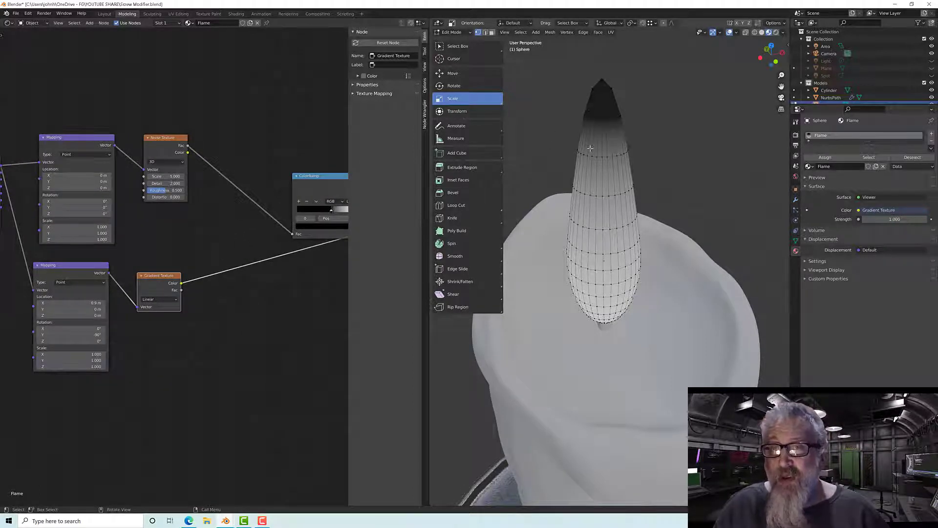
pyautogui.moveTo(234, 221); pyautogui.dragTo(209, 231, button='middle')
pyautogui.scroll(-2, 222, 235)
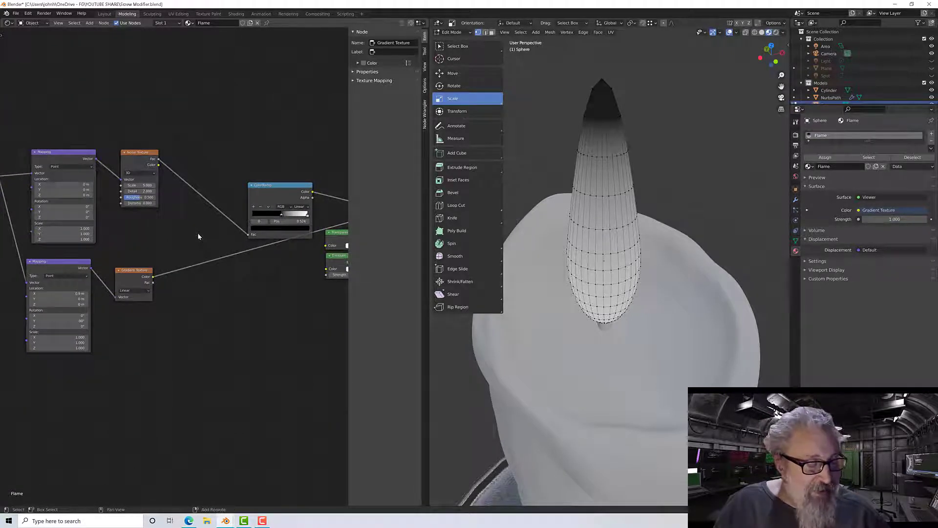
pyautogui.hotkey('shift', 'a')
pyautogui.moveTo(199, 236)
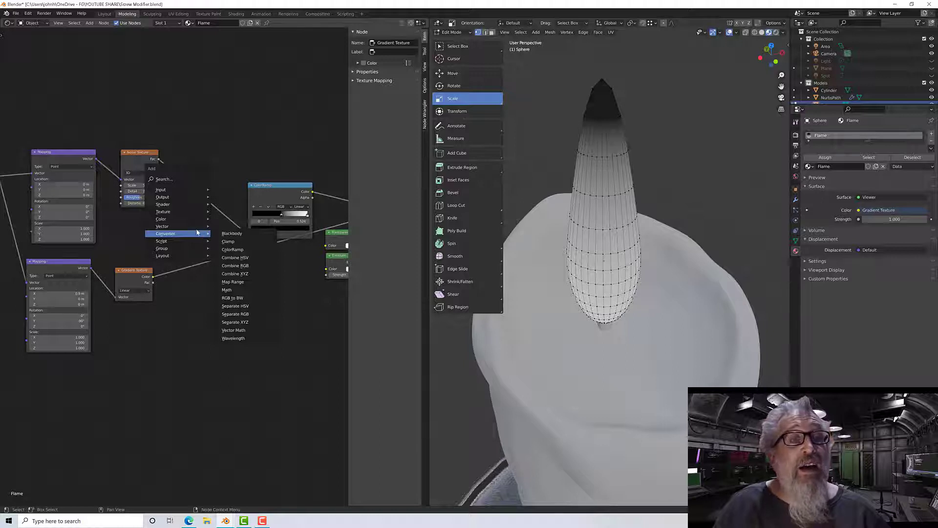
pyautogui.moveTo(198, 220)
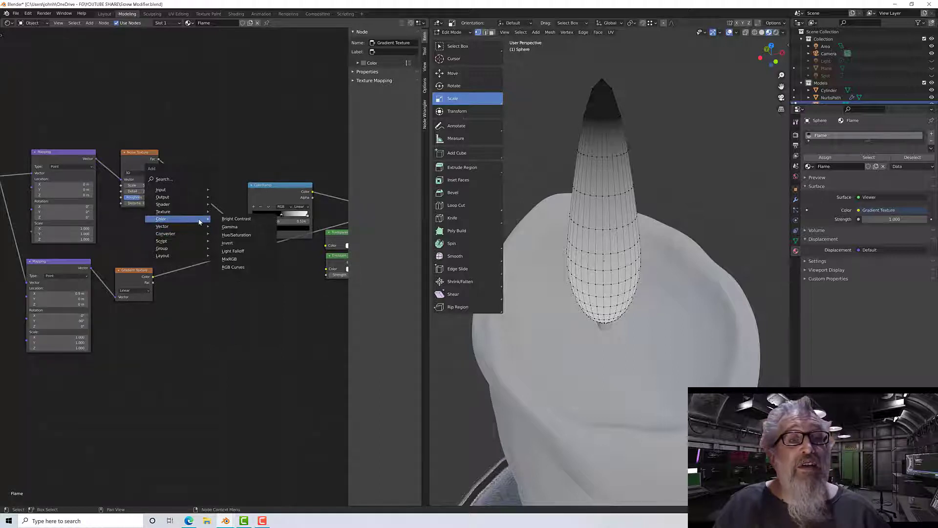
pyautogui.click(232, 259)
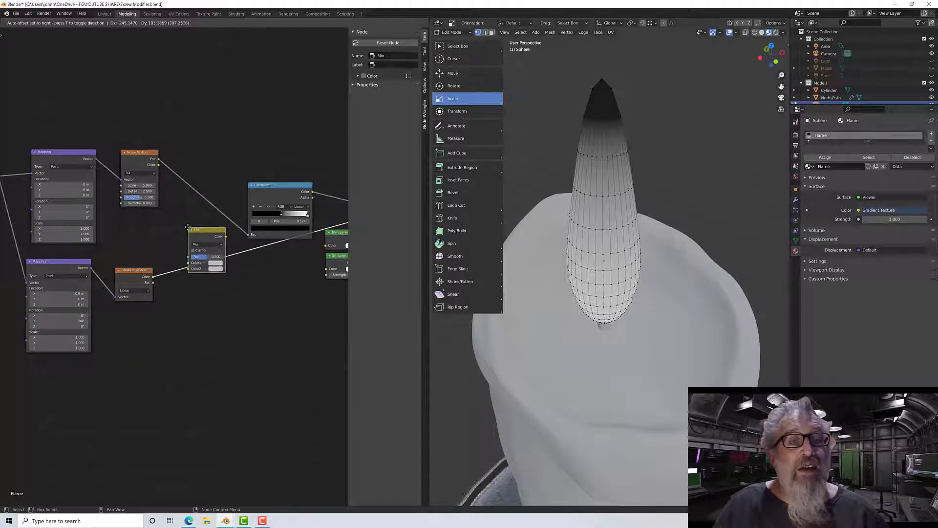
pyautogui.click(188, 228)
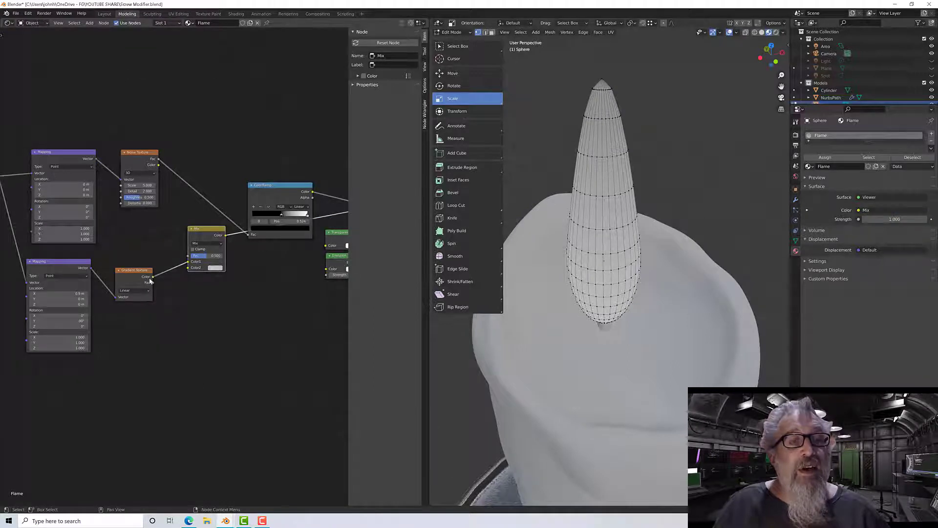
# Step: Feed the Noise Texture's Fac into the Mix node's Color1 and the Gradient Texture into Color2, with a mix factor of about 0.83
pyautogui.moveTo(150, 280); pyautogui.dragTo(188, 268)
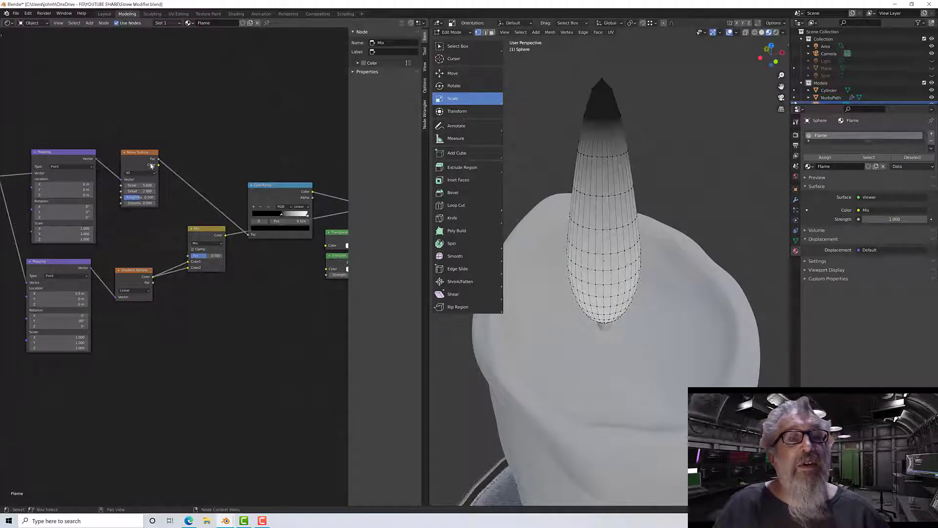
pyautogui.moveTo(158, 160); pyautogui.dragTo(197, 258)
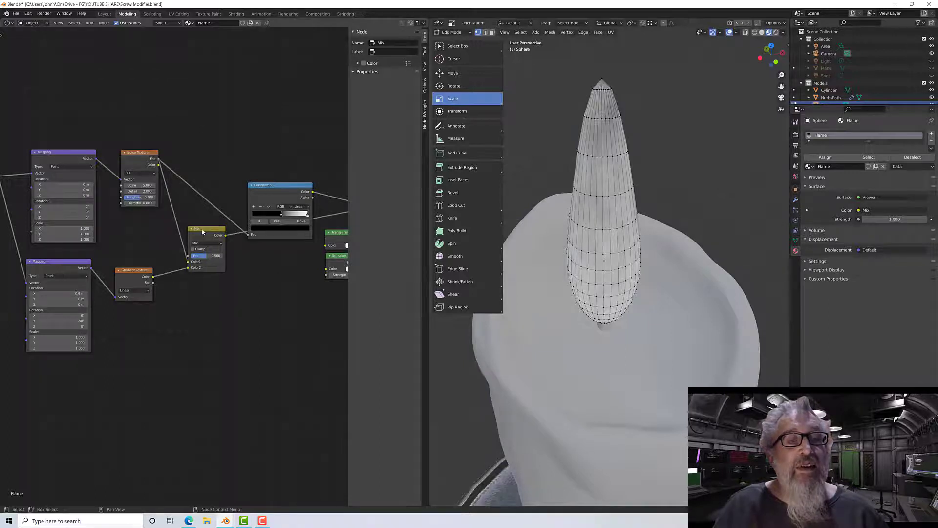
pyautogui.click(203, 231)
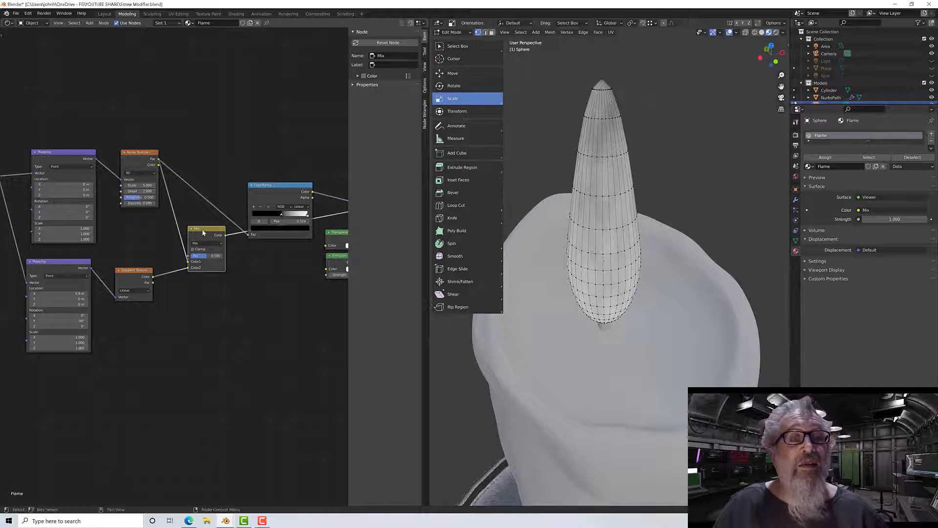
pyautogui.scroll(3, 208, 258)
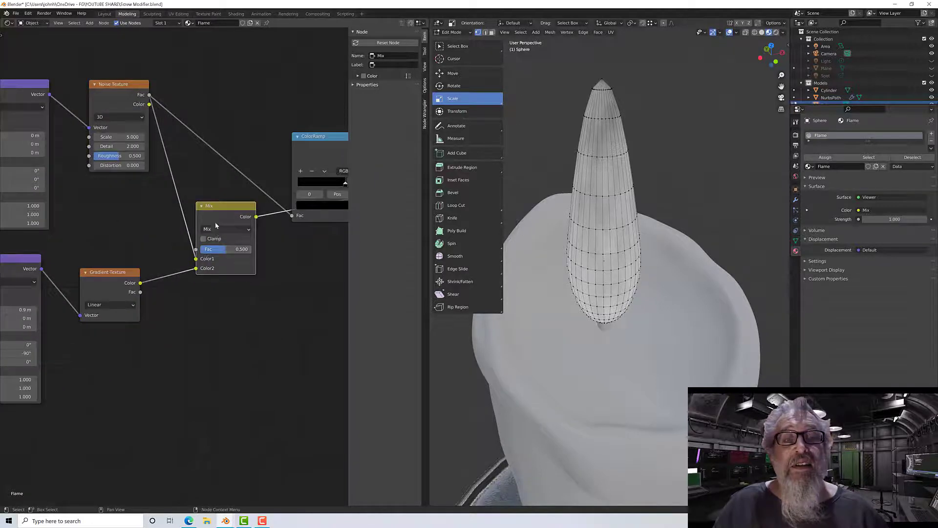
pyautogui.moveTo(225, 249); pyautogui.dragTo(247, 249)
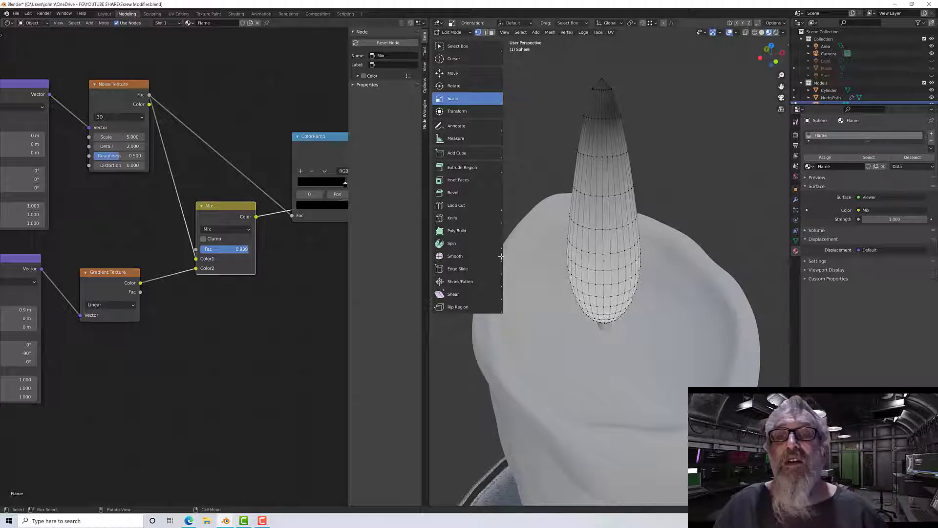
# Step: Compare the Multiply and Add blending modes on the Mix node and set it to Multiply
pyautogui.click(235, 230)
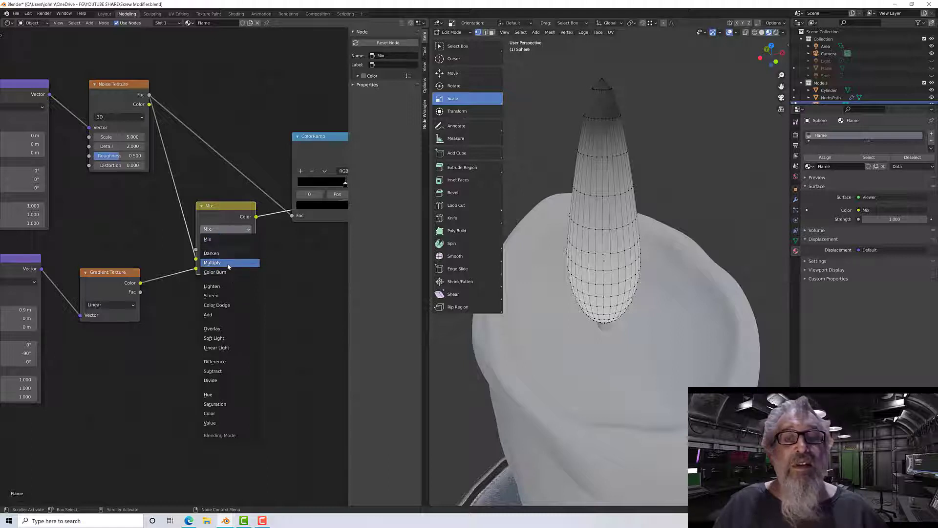
pyautogui.click(228, 266)
pyautogui.click(226, 228)
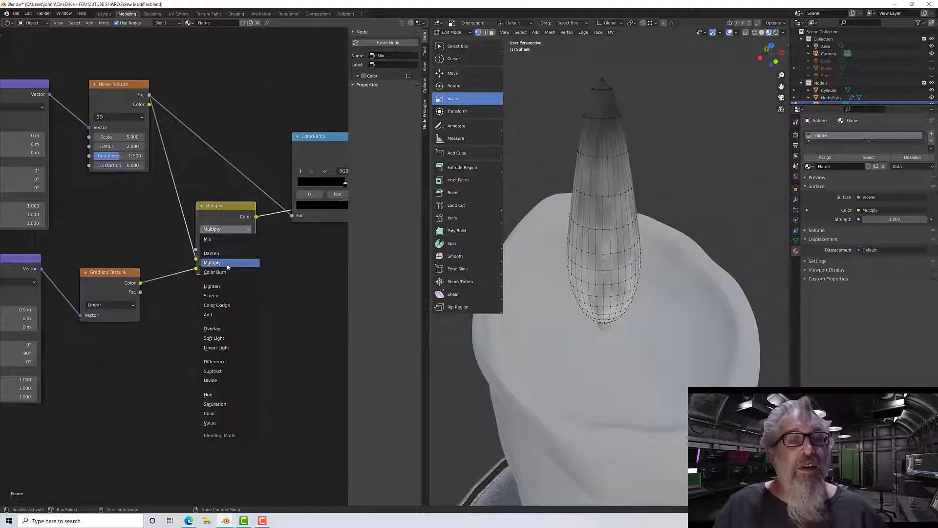
pyautogui.click(229, 314)
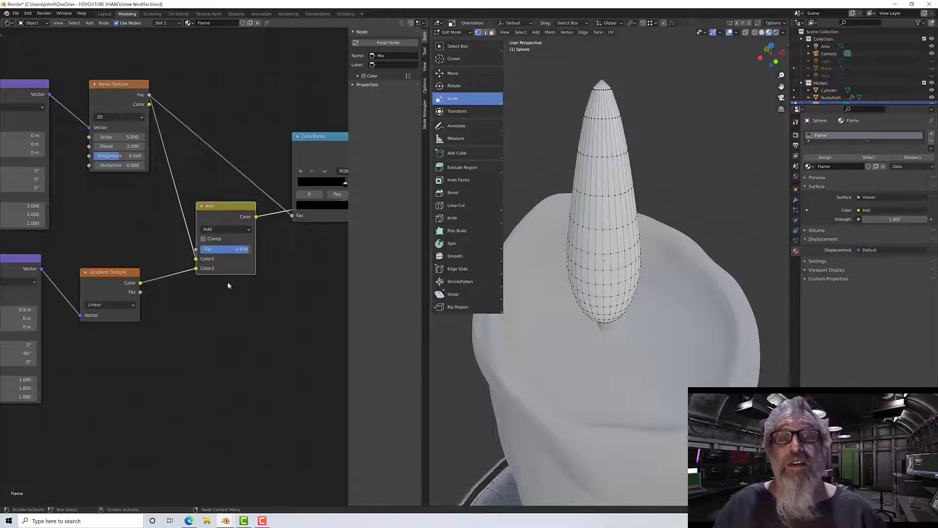
pyautogui.click(226, 229)
pyautogui.click(228, 266)
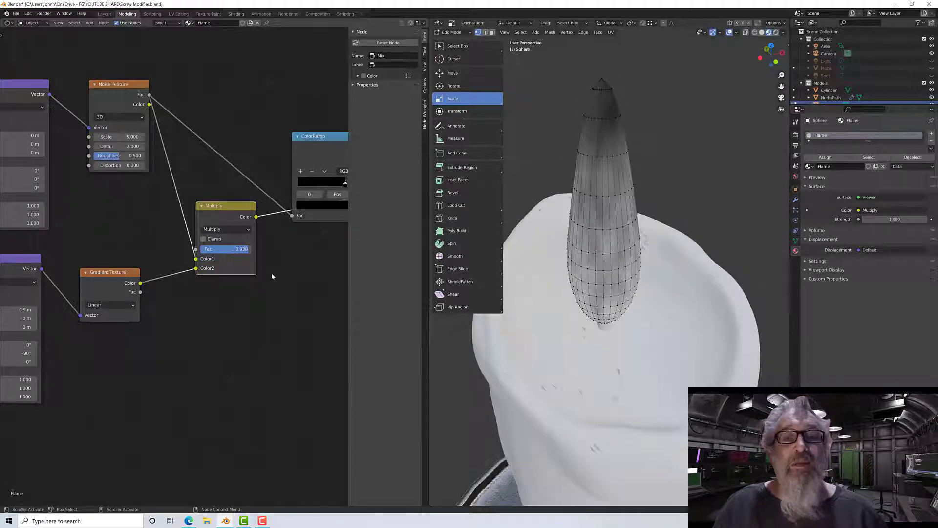
# Step: Raise the Multiply node's factor to 1.000 and check the shading around the flame
pyautogui.moveTo(302, 274); pyautogui.dragTo(303, 267, button='middle')
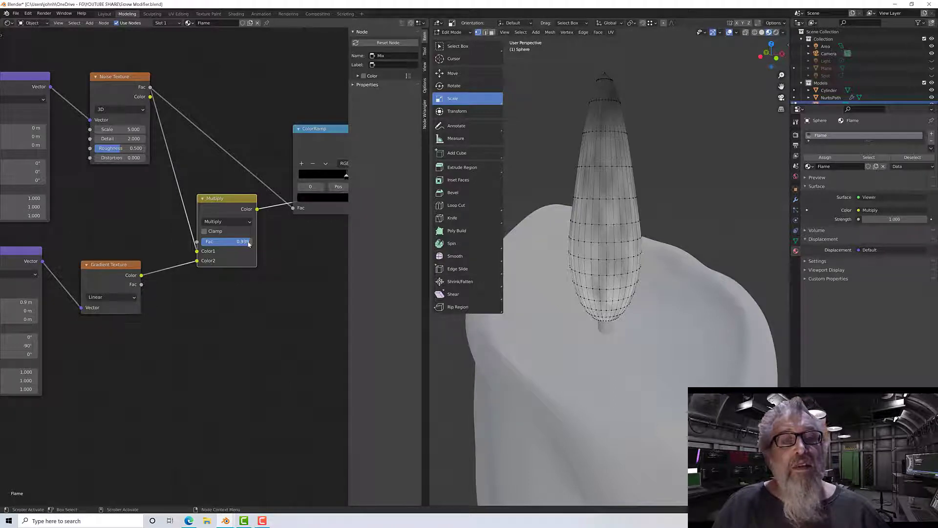
pyautogui.moveTo(248, 243)
pyautogui.mouseDown()
pyautogui.moveTo(217, 243)
pyautogui.moveTo(252, 243)
pyautogui.mouseUp()
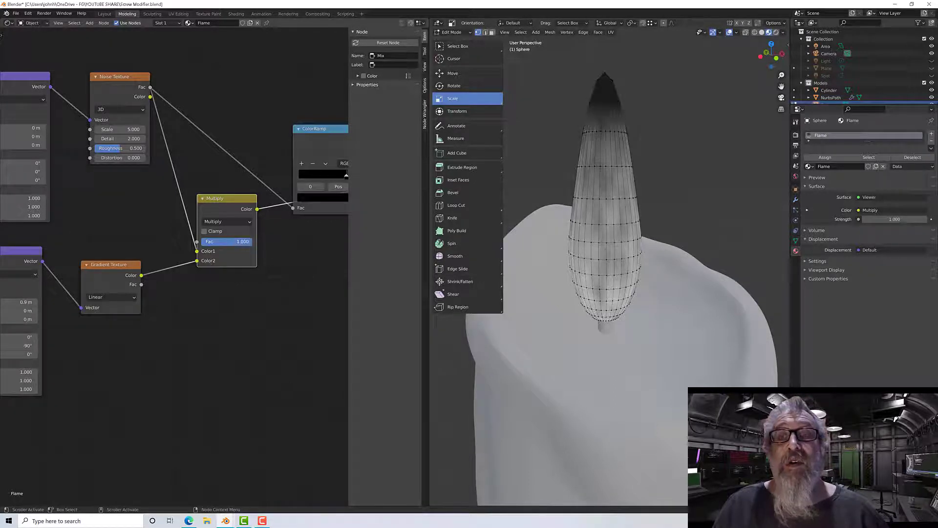
pyautogui.moveTo(579, 255); pyautogui.dragTo(599, 159, button='middle')
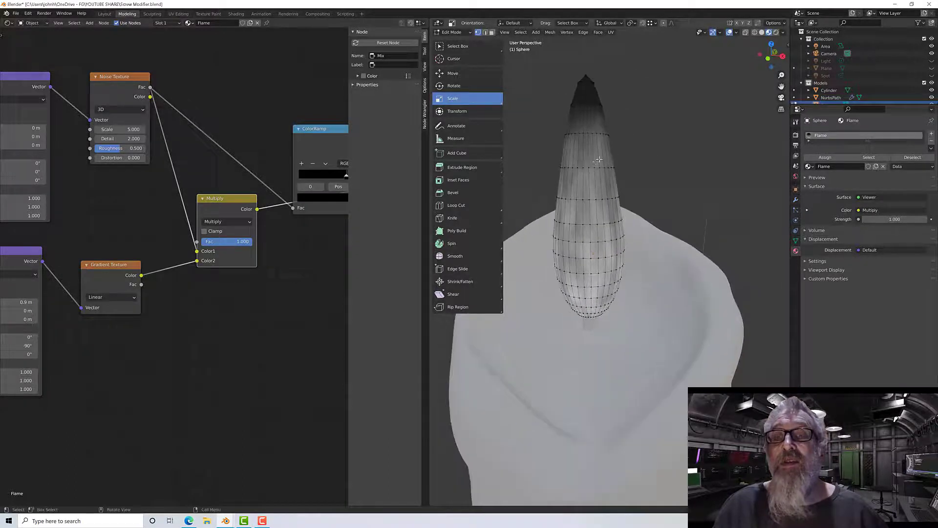
pyautogui.moveTo(593, 205); pyautogui.dragTo(608, 208, button='middle')
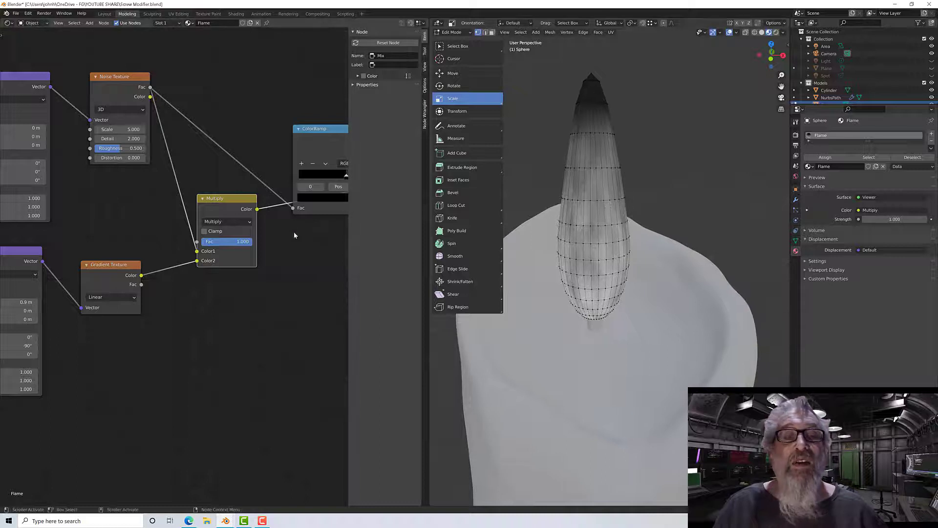
# Step: Connect the Multiply node's Color to the ColorRamp's Fac and preview the ColorRamp on the flame
pyautogui.moveTo(258, 210); pyautogui.dragTo(293, 208)
pyautogui.moveTo(342, 131); pyautogui.dragTo(267, 145, button='middle')
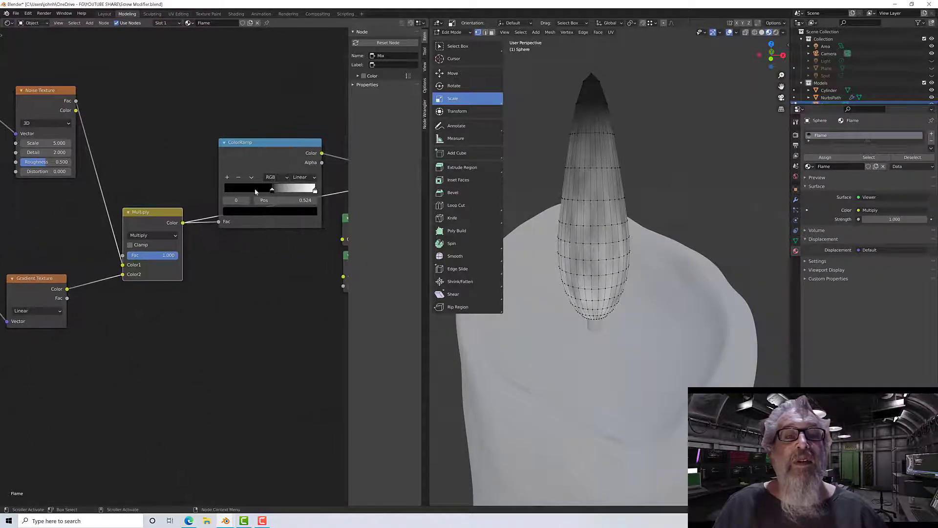
pyautogui.keyDown('ctrl'); pyautogui.keyDown('shift'); pyautogui.click(267, 147); pyautogui.keyUp('shift'); pyautogui.keyUp('ctrl')
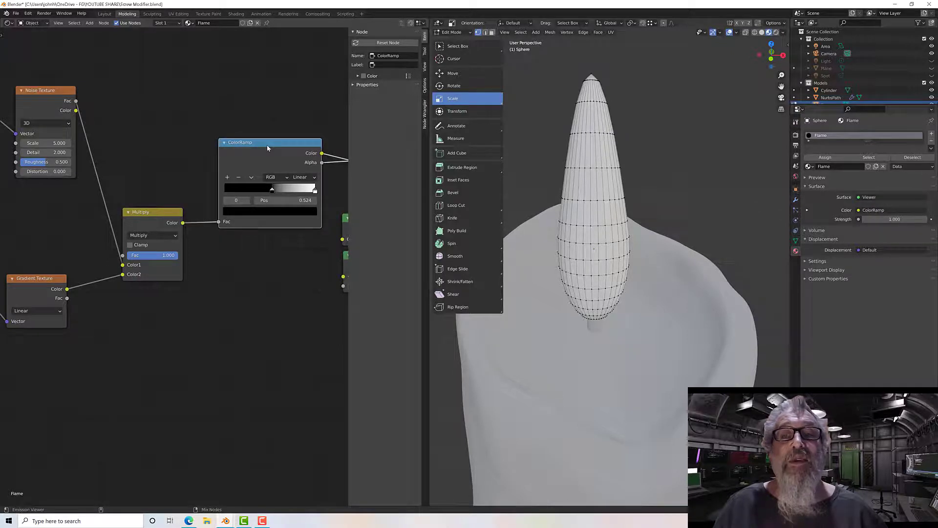
# Step: Set the ColorRamp's black stop to about 0.088 and its white stop to about 0.70, then inspect the flame
pyautogui.moveTo(270, 192); pyautogui.dragTo(271, 160)
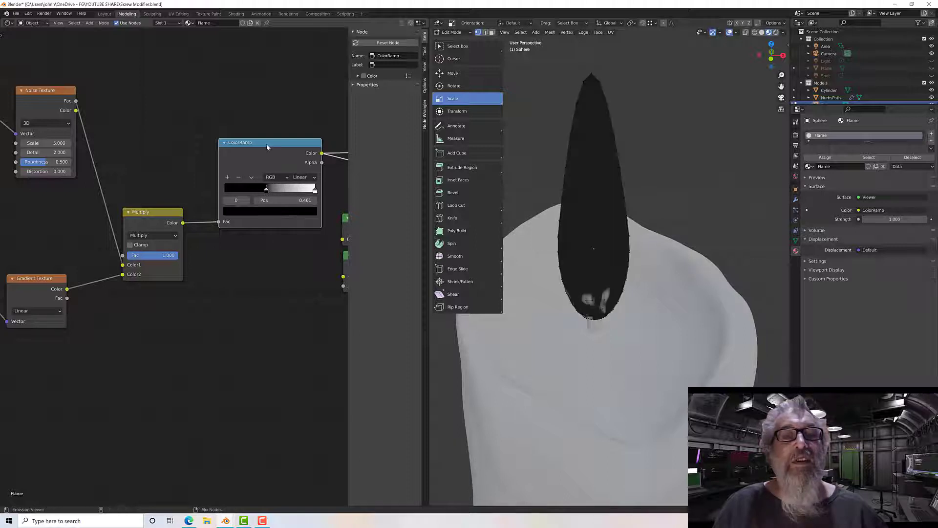
pyautogui.moveTo(265, 193)
pyautogui.mouseDown()
pyautogui.moveTo(288, 192)
pyautogui.moveTo(225, 196)
pyautogui.mouseUp()
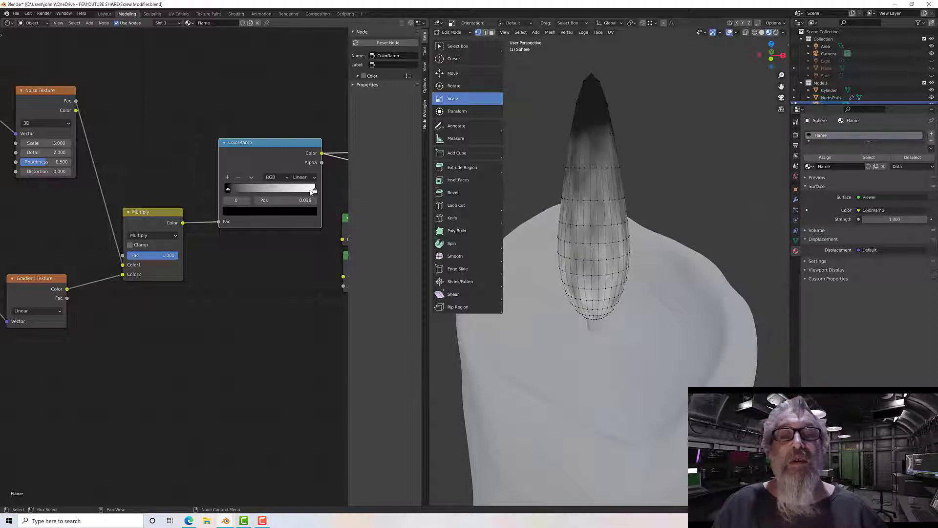
pyautogui.moveTo(313, 191); pyautogui.dragTo(287, 197)
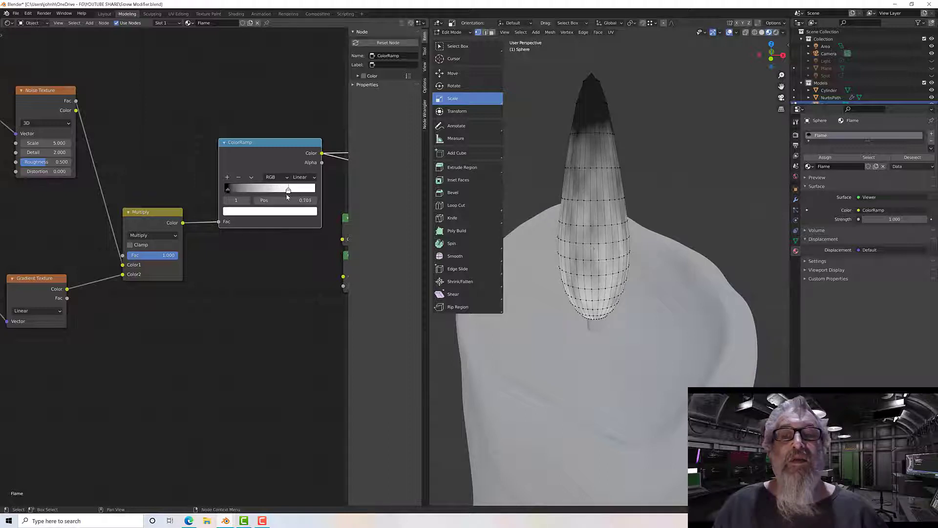
pyautogui.moveTo(230, 191); pyautogui.dragTo(233, 192)
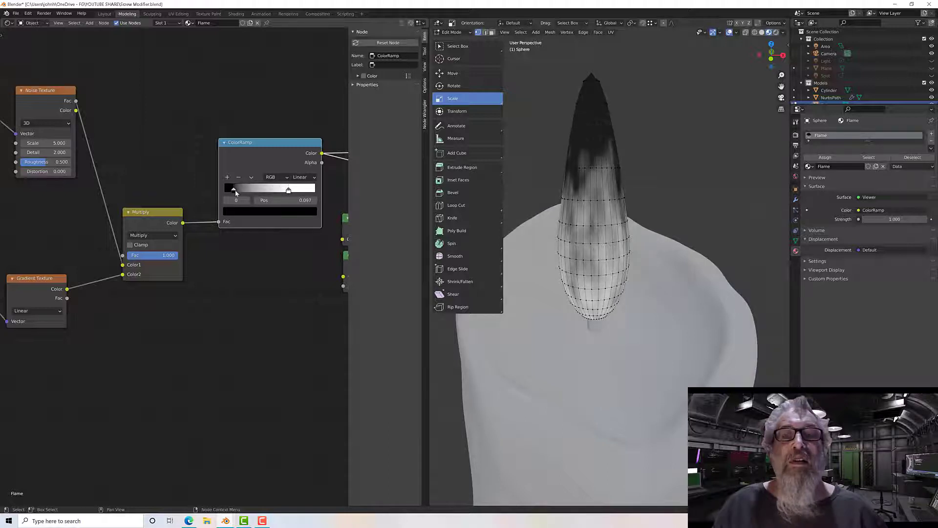
pyautogui.moveTo(655, 225); pyautogui.dragTo(621, 229, button='middle')
pyautogui.scroll(1, 518, 229)
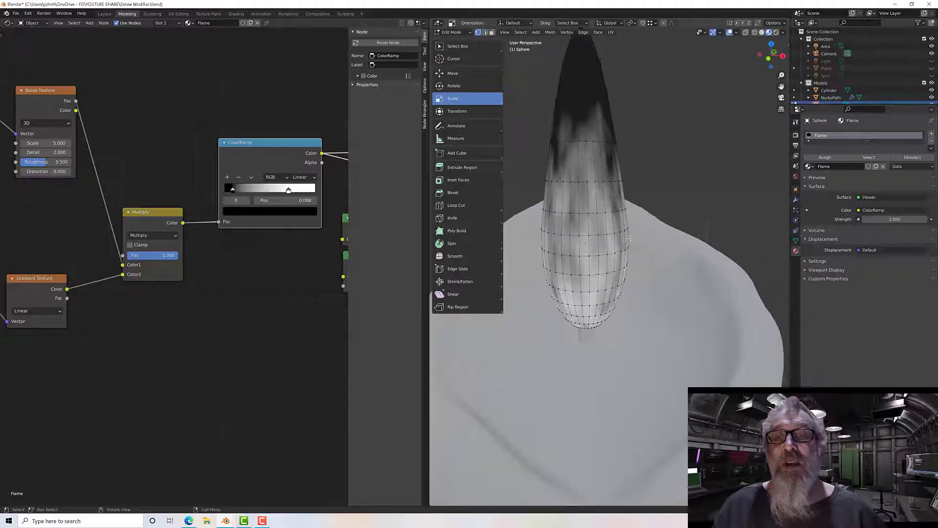
pyautogui.scroll(-2, 518, 228)
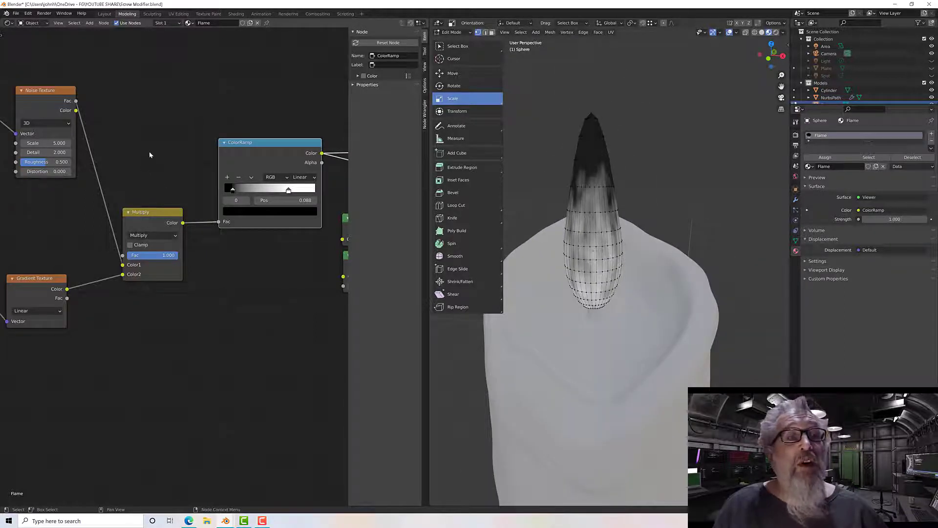
# Step: Set the Noise Texture's Scale to 2.8, Detail to 6.5 and Distortion to 2.7, checking the pattern on the flame
pyautogui.moveTo(150, 154); pyautogui.dragTo(184, 159, button='middle')
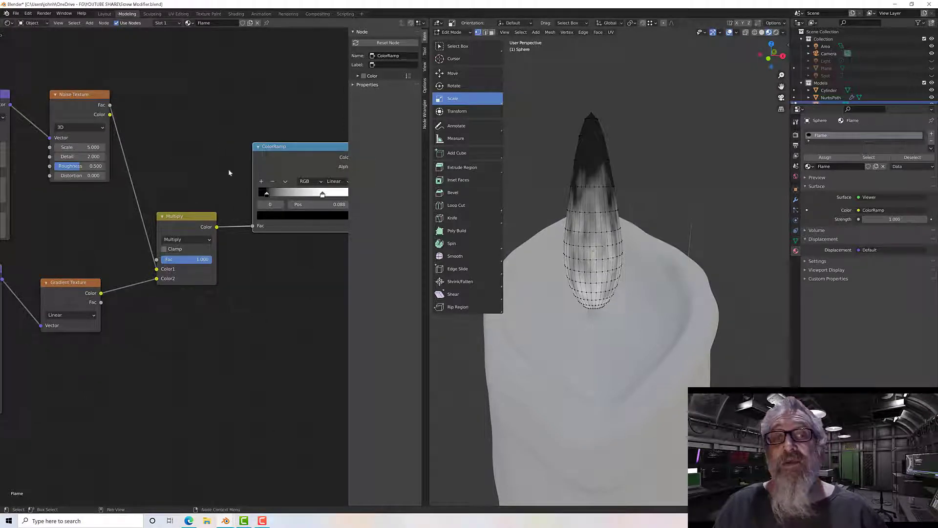
pyautogui.moveTo(65, 176); pyautogui.dragTo(65, 175)
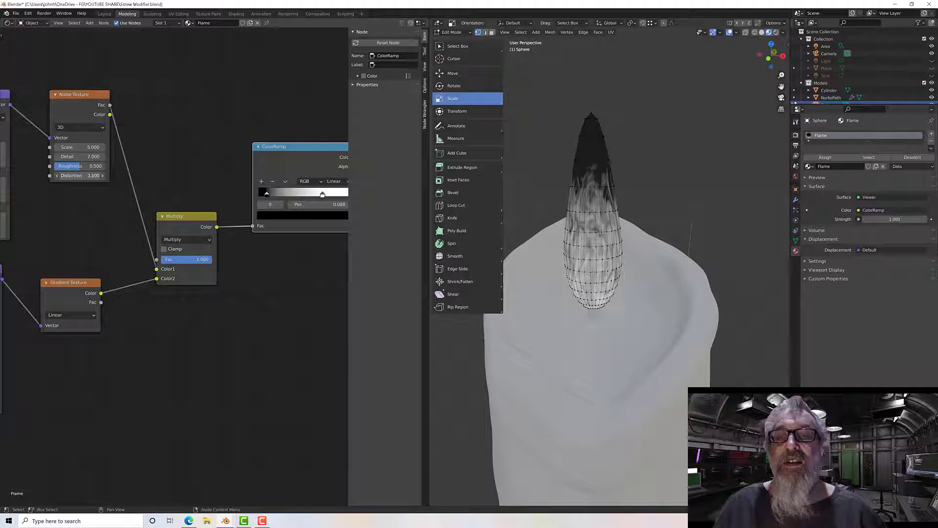
pyautogui.moveTo(65, 176); pyautogui.dragTo(65, 147)
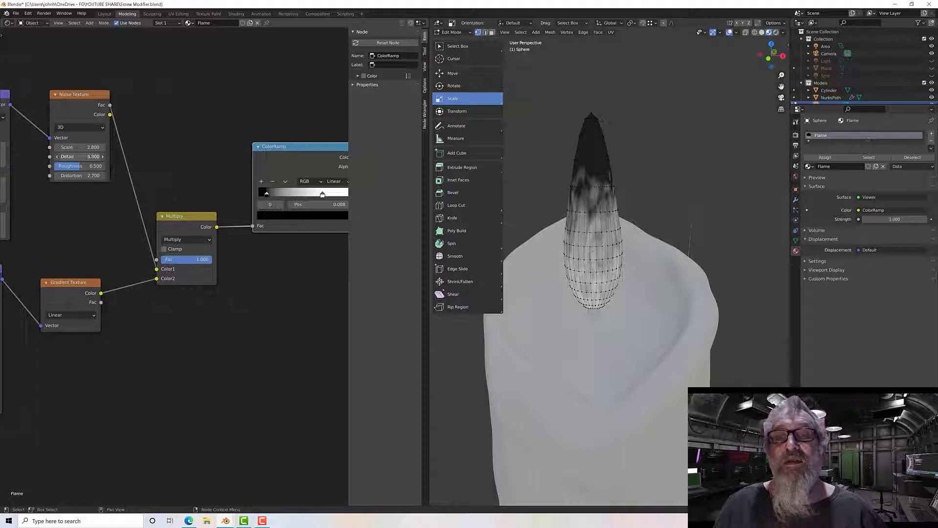
pyautogui.moveTo(713, 264); pyautogui.dragTo(775, 268, button='middle')
pyautogui.scroll(1, 774, 267)
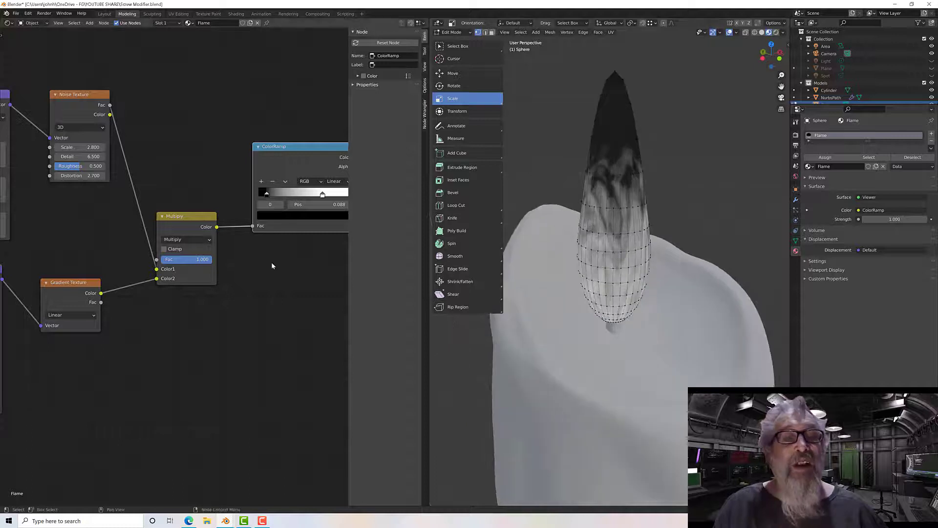
# Step: Reduce the Multiply node's factor to about 0.906 and the Noise Texture's Distortion to 0.7
pyautogui.moveTo(210, 265); pyautogui.dragTo(204, 259)
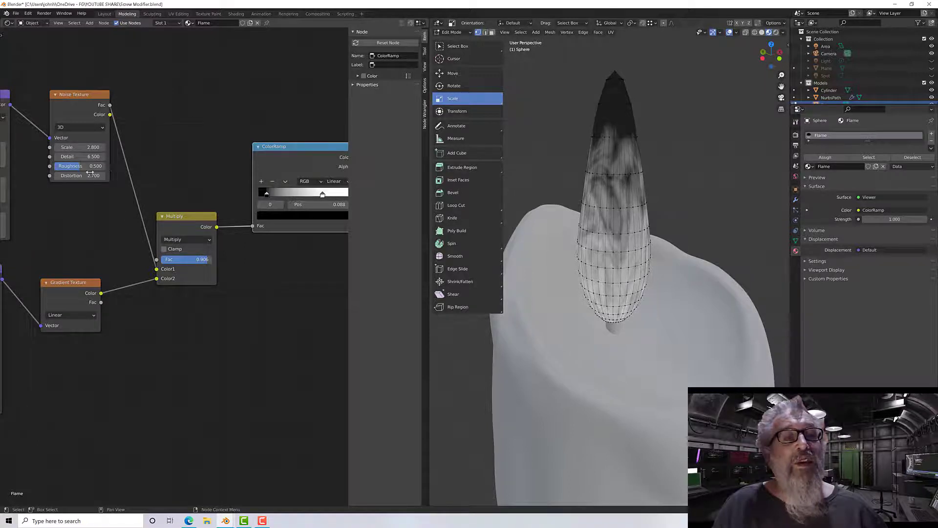
pyautogui.moveTo(90, 172)
pyautogui.mouseDown()
pyautogui.moveTo(125, 172)
pyautogui.moveTo(100, 172)
pyautogui.mouseUp()
pyautogui.scroll(-4, 620, 255)
pyautogui.moveTo(620, 255); pyautogui.dragTo(558, 241, button='middle')
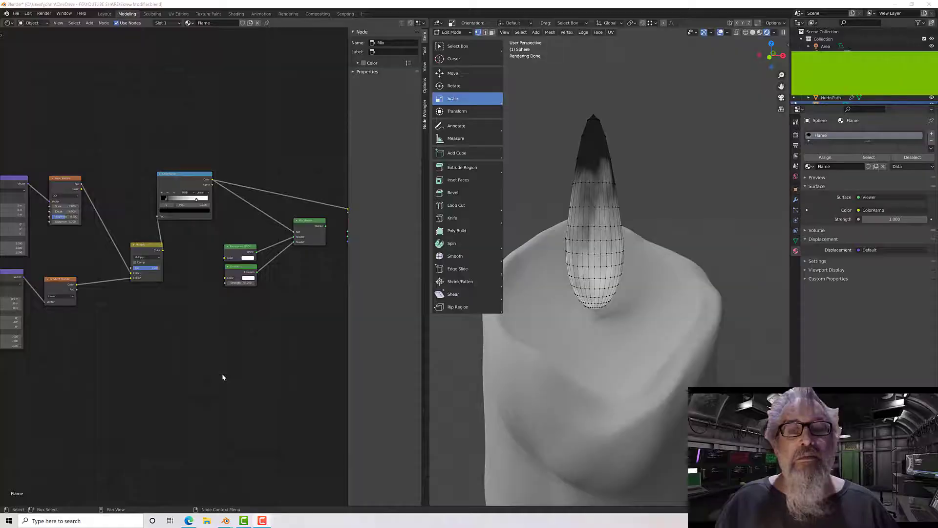
# Step: In Material Preview shading, link the Noise Texture straight to the ColorRamp's Fac and detach it from the Multiply node's Color1
pyautogui.click(759, 33)
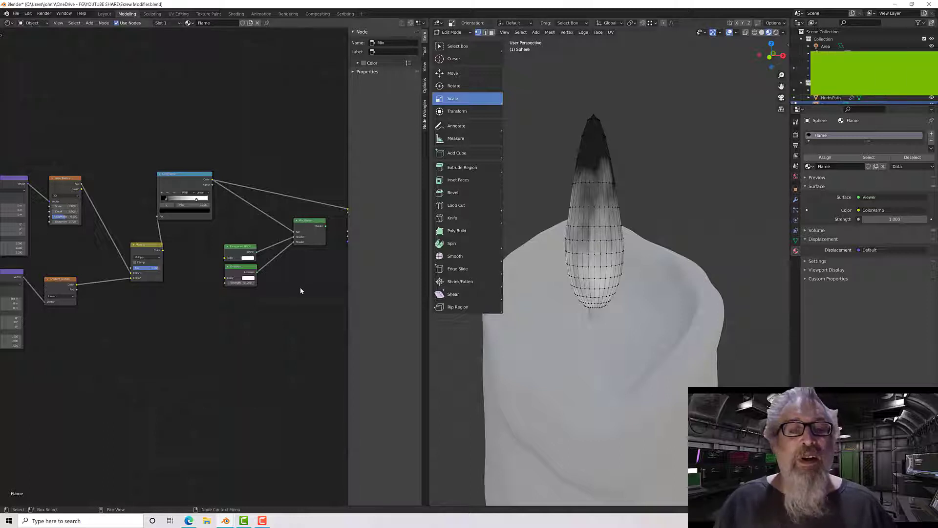
pyautogui.moveTo(301, 290); pyautogui.dragTo(336, 300, button='middle')
pyautogui.moveTo(223, 297); pyautogui.dragTo(207, 303, button='middle')
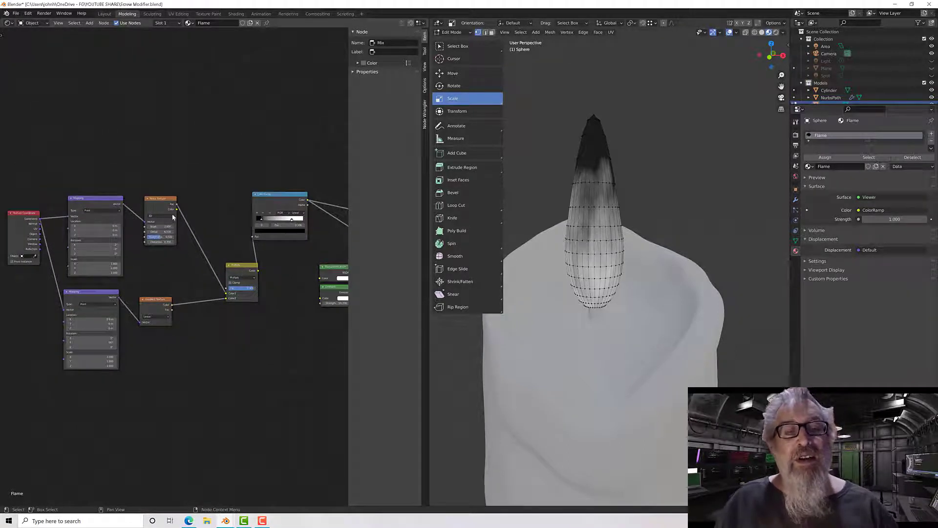
pyautogui.moveTo(177, 205); pyautogui.dragTo(253, 237)
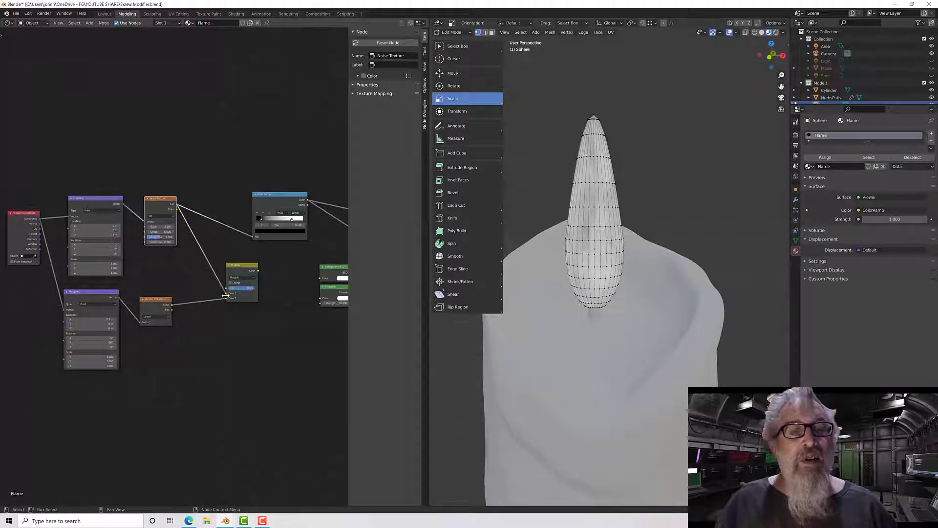
pyautogui.moveTo(225, 290)
pyautogui.mouseDown()
pyautogui.moveTo(230, 275)
pyautogui.moveTo(222, 288)
pyautogui.moveTo(213, 278)
pyautogui.mouseUp()
# Step: Reposition the ColorRamp ahead of the Multiply node and connect its Color to the Multiply node's Color1
pyautogui.moveTo(225, 245); pyautogui.dragTo(226, 247)
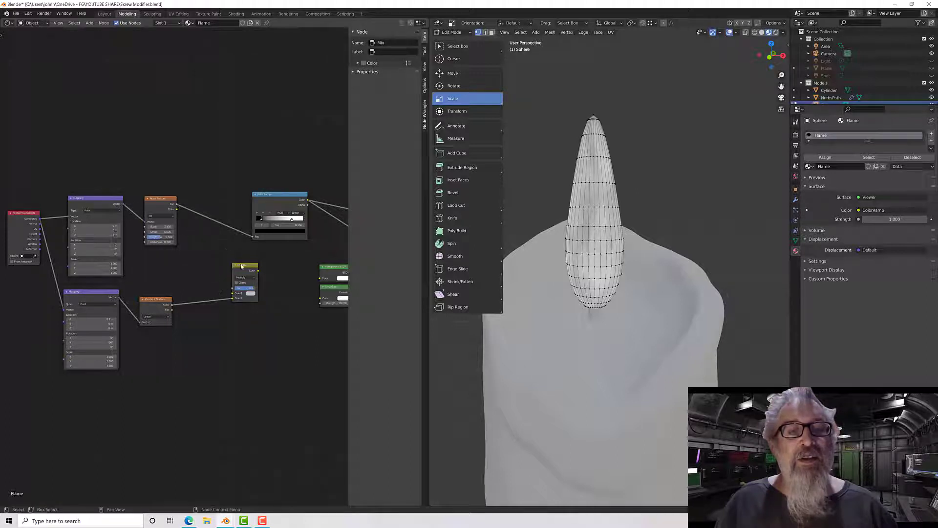
pyautogui.moveTo(271, 196); pyautogui.dragTo(216, 194)
pyautogui.moveTo(246, 271); pyautogui.dragTo(268, 269)
pyautogui.moveTo(232, 204); pyautogui.dragTo(255, 292)
# Step: Feed the Multiply node's Color into the Mix Shader's Fac and connect the Mix Shader to the Material Output's surface
pyautogui.moveTo(273, 251); pyautogui.dragTo(156, 238, button='middle')
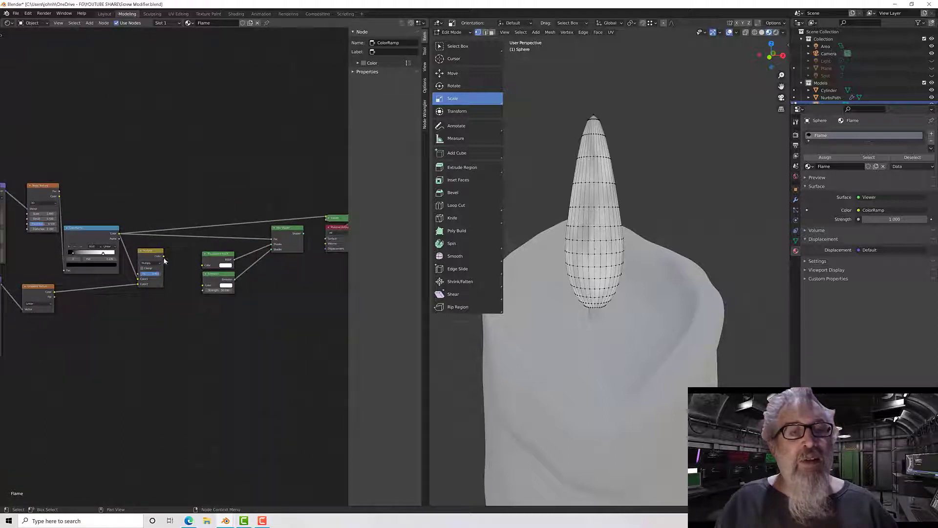
pyautogui.moveTo(164, 257); pyautogui.dragTo(273, 240)
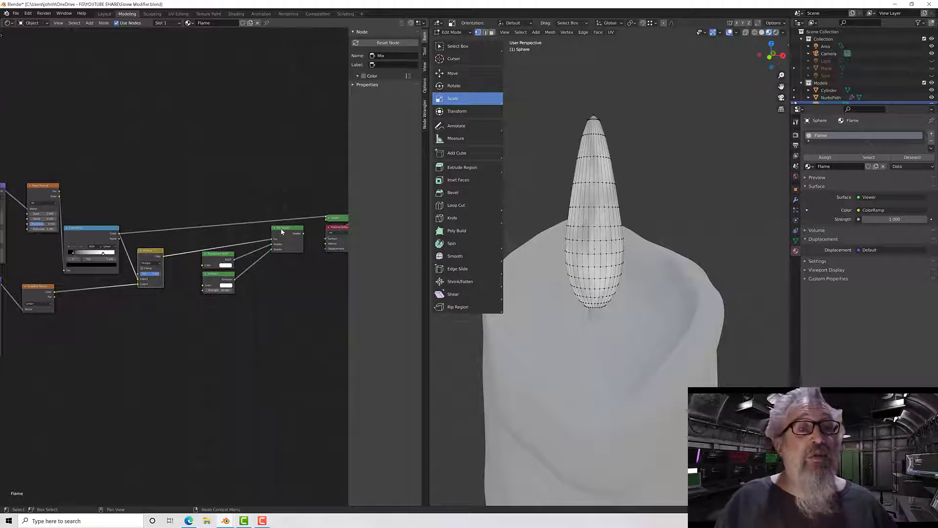
pyautogui.click(282, 232)
pyautogui.keyDown('ctrl'); pyautogui.keyDown('shift'); pyautogui.click(282, 232); pyautogui.keyUp('shift'); pyautogui.keyUp('ctrl')
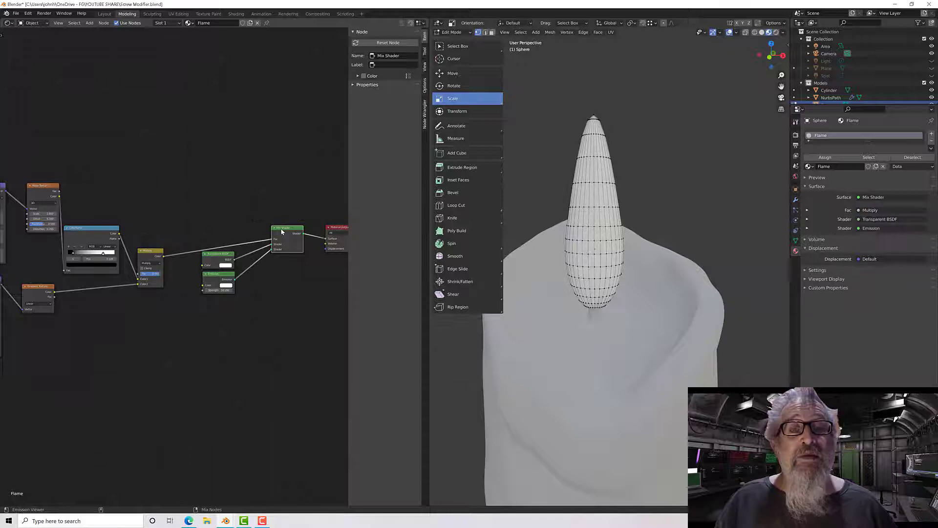
# Step: Move the ColorRamp's black stop to about 0.512 and set the Multiply factor to 1.000, checking the flame's patches
pyautogui.moveTo(195, 219); pyautogui.dragTo(288, 208, button='middle')
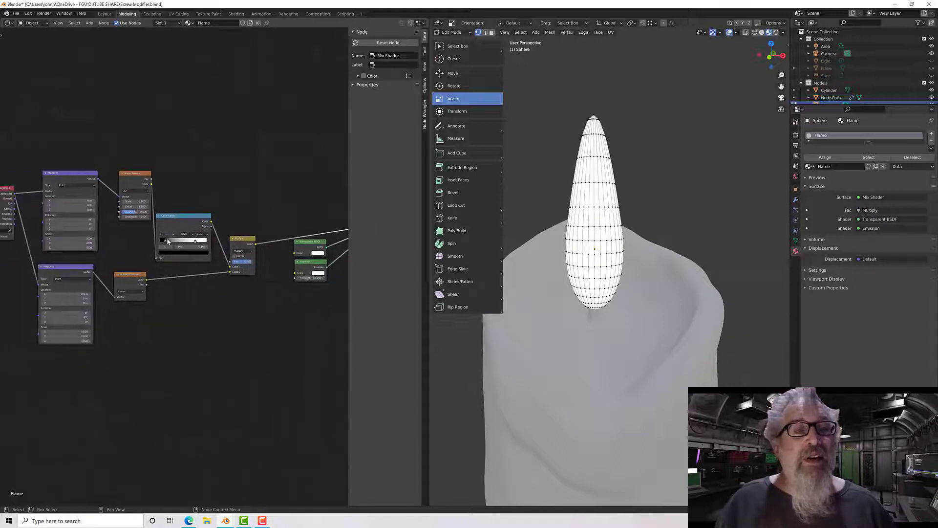
pyautogui.moveTo(174, 241); pyautogui.dragTo(188, 241)
pyautogui.moveTo(611, 264); pyautogui.dragTo(505, 247, button='middle')
pyautogui.scroll(3, 174, 239)
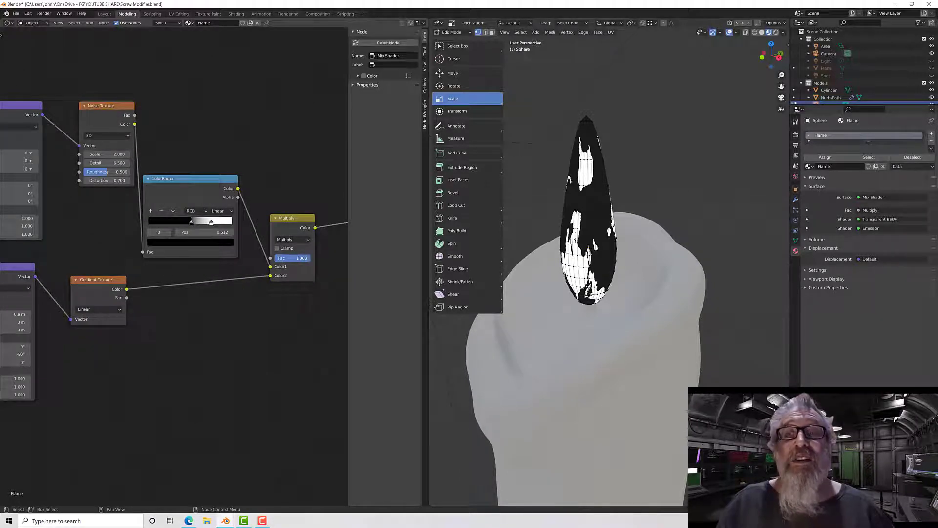
pyautogui.moveTo(280, 257); pyautogui.dragTo(310, 258)
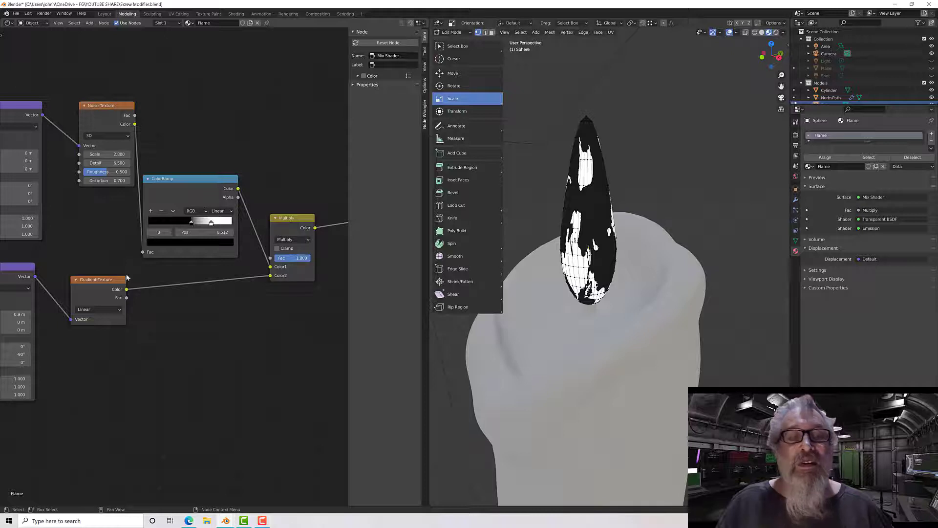
# Step: Preview the Gradient Texture on the flame and set its Mapping node's X location to 0.8 m
pyautogui.keyDown('ctrl'); pyautogui.keyDown('shift'); pyautogui.click(99, 282); pyautogui.keyUp('shift'); pyautogui.keyUp('ctrl')
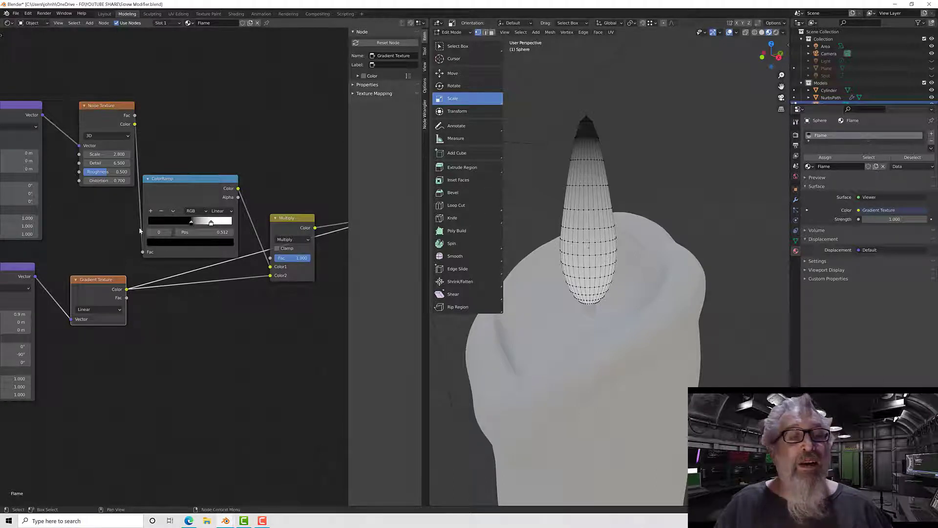
pyautogui.moveTo(90, 236); pyautogui.dragTo(155, 220, button='middle')
pyautogui.click(85, 299)
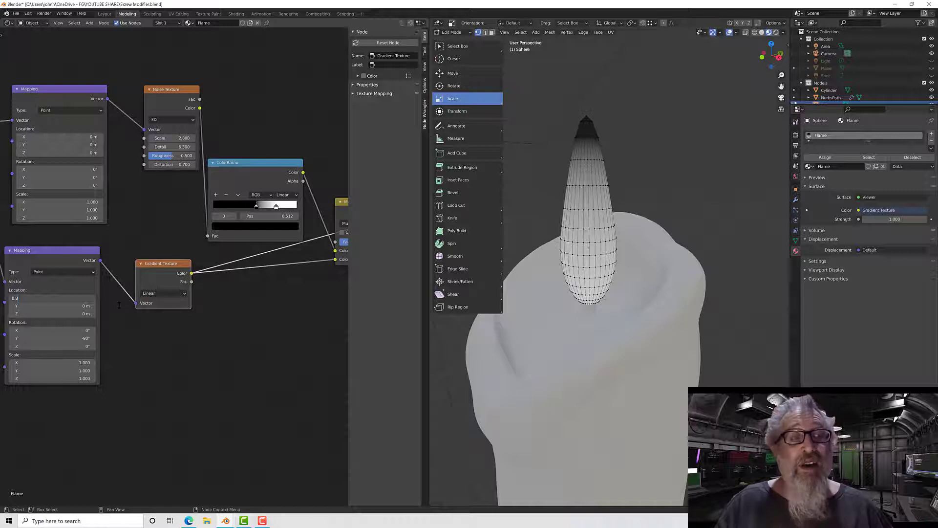
pyautogui.press('Return')
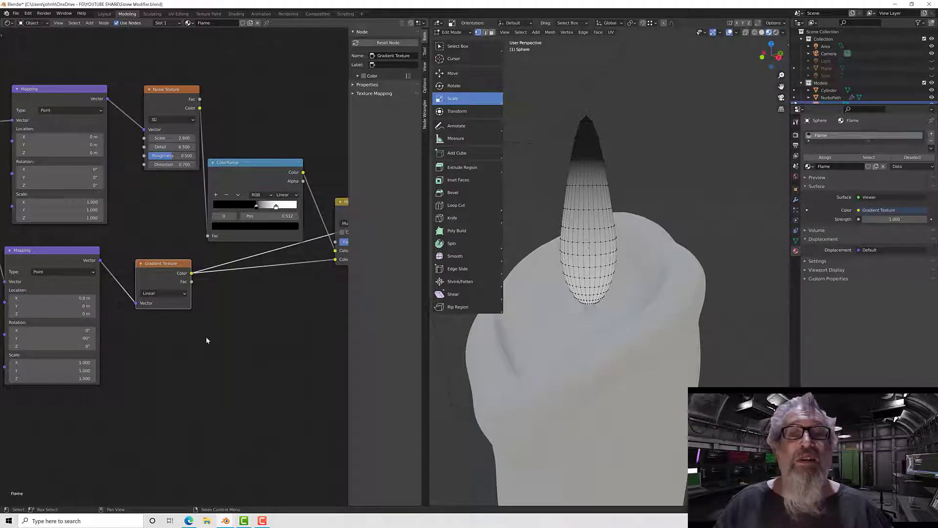
# Step: Preview the Multiply node's result on the flame and review how it feeds the Mix Shader alongside the transparent and emission shaders
pyautogui.moveTo(207, 340); pyautogui.dragTo(96, 353, button='middle')
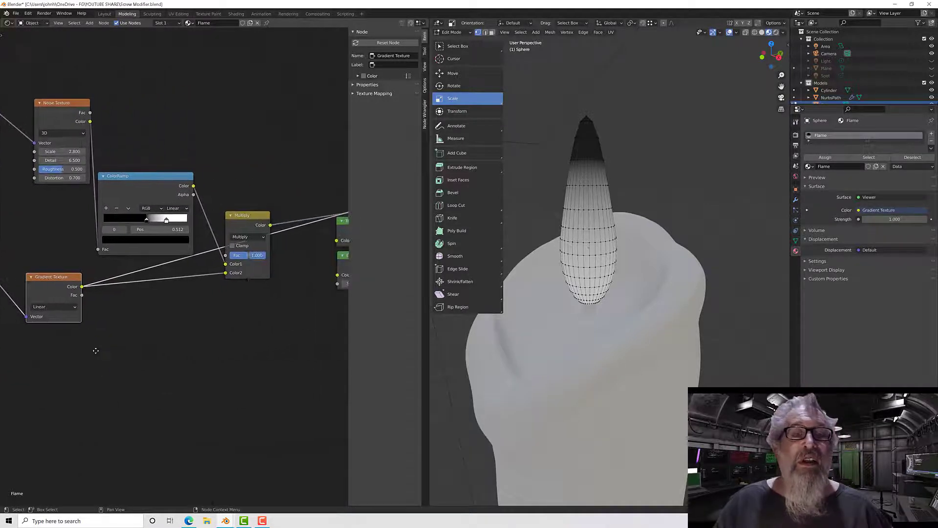
pyautogui.keyDown('ctrl'); pyautogui.keyDown('shift'); pyautogui.click(241, 220); pyautogui.keyUp('shift'); pyautogui.keyUp('ctrl')
pyautogui.moveTo(268, 193); pyautogui.dragTo(143, 210, button='middle')
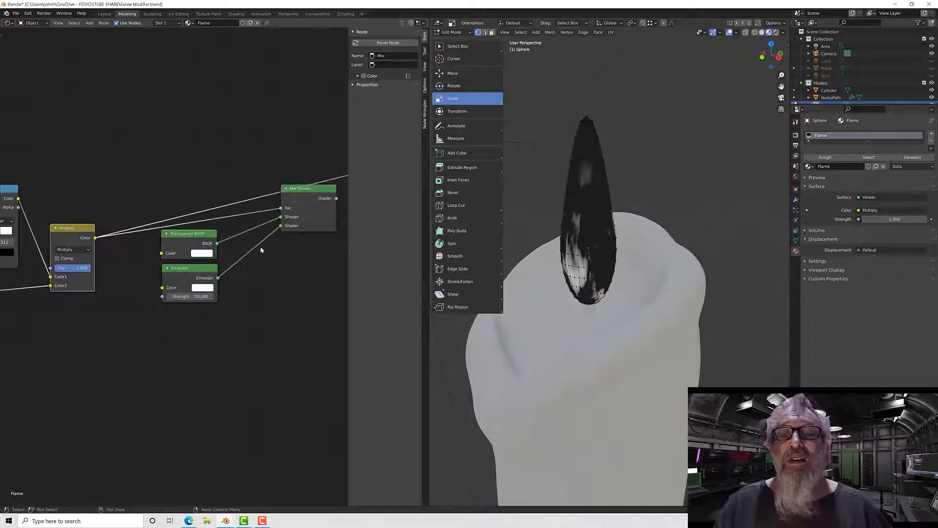
pyautogui.moveTo(222, 201); pyautogui.dragTo(278, 195, button='middle')
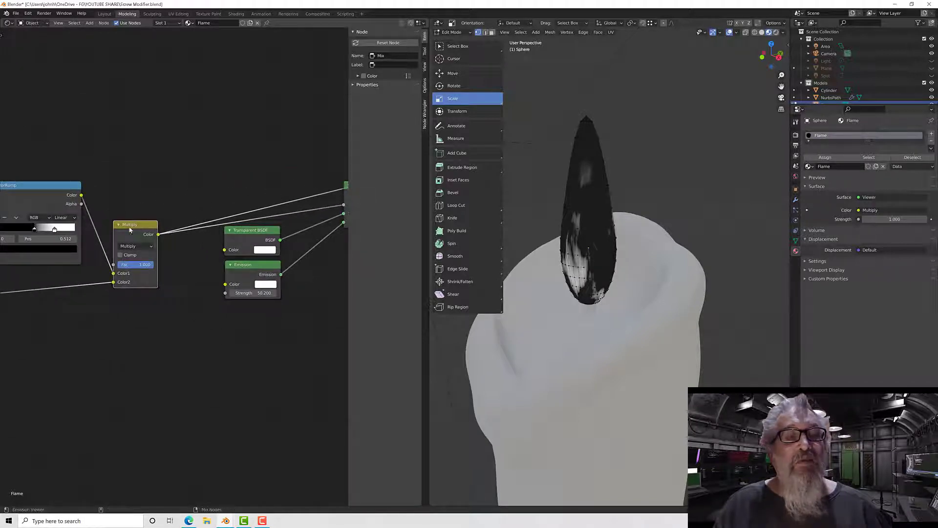
pyautogui.moveTo(130, 228); pyautogui.dragTo(69, 193, button='middle')
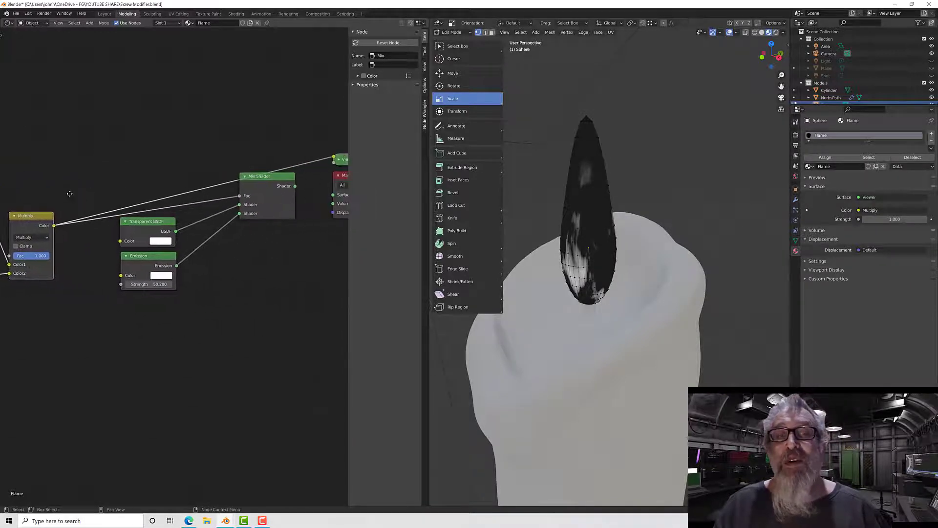
pyautogui.moveTo(172, 189); pyautogui.dragTo(257, 194, button='middle')
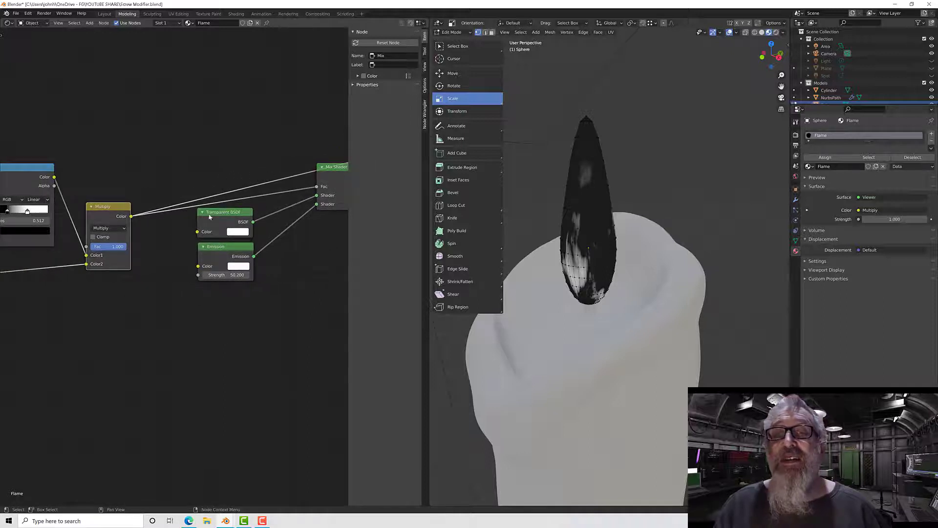
pyautogui.moveTo(153, 197); pyautogui.dragTo(170, 193, button='middle')
# Step: Set the Noise Texture's distortion to 1.100 to change the flame's streaks
pyautogui.moveTo(636, 303); pyautogui.dragTo(665, 308, button='middle')
pyautogui.moveTo(145, 338); pyautogui.dragTo(266, 370, button='middle')
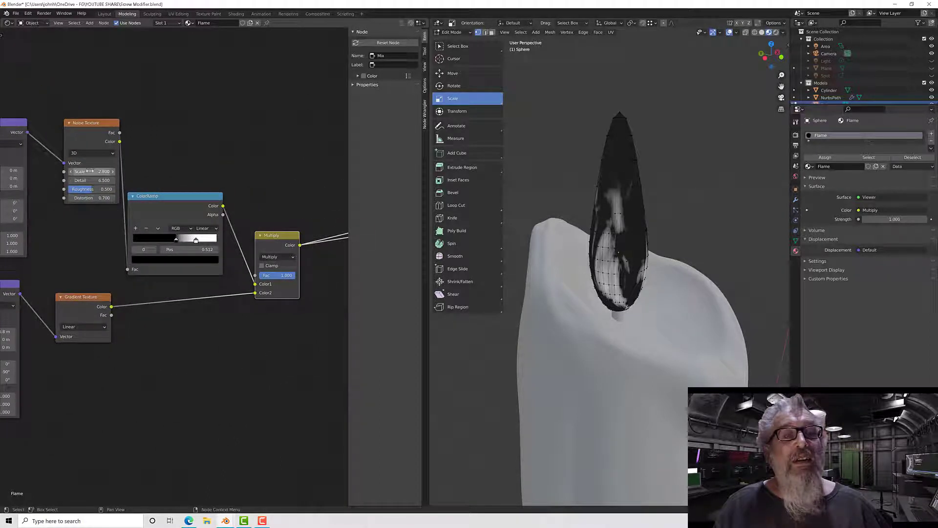
pyautogui.moveTo(89, 171); pyautogui.dragTo(65, 175)
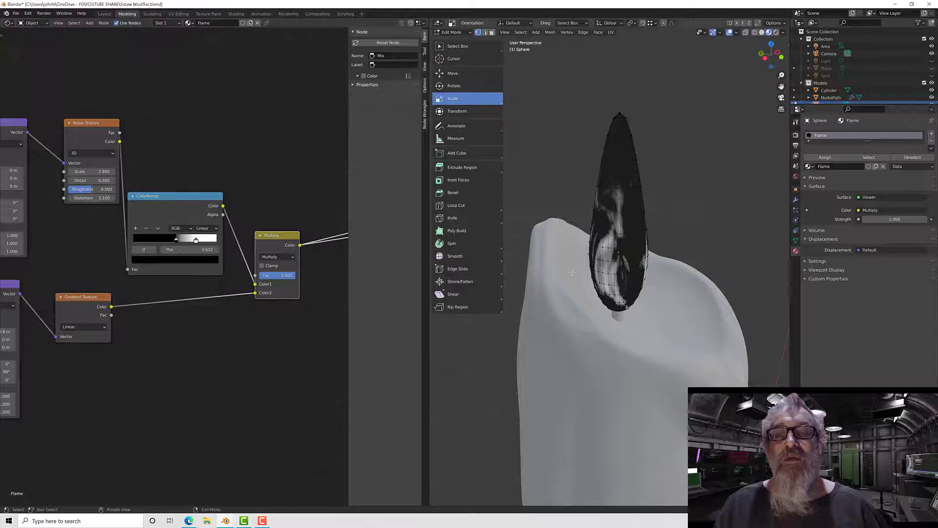
# Step: Lower the ColorRamp's black stop and move its white stop to position 1.000 to soften the flame's patches
pyautogui.moveTo(635, 266); pyautogui.dragTo(423, 282, button='middle')
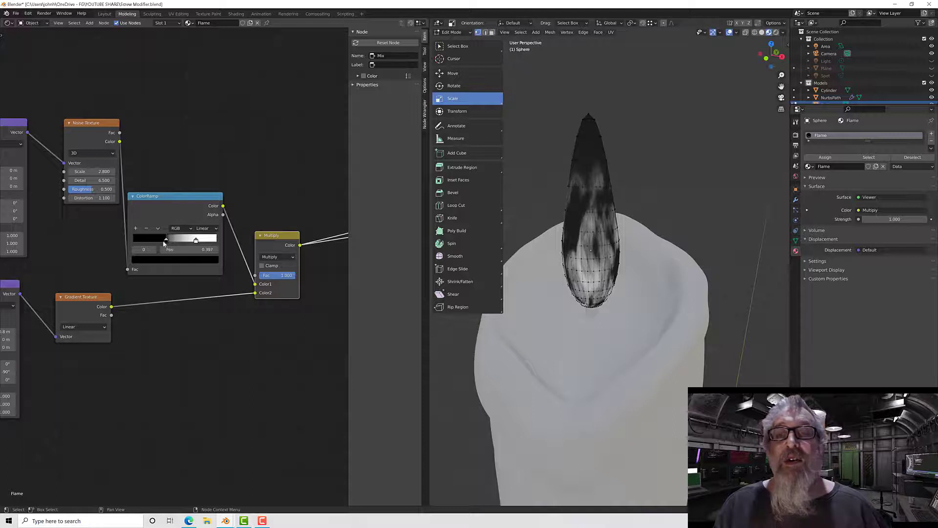
pyautogui.moveTo(165, 243); pyautogui.dragTo(161, 243)
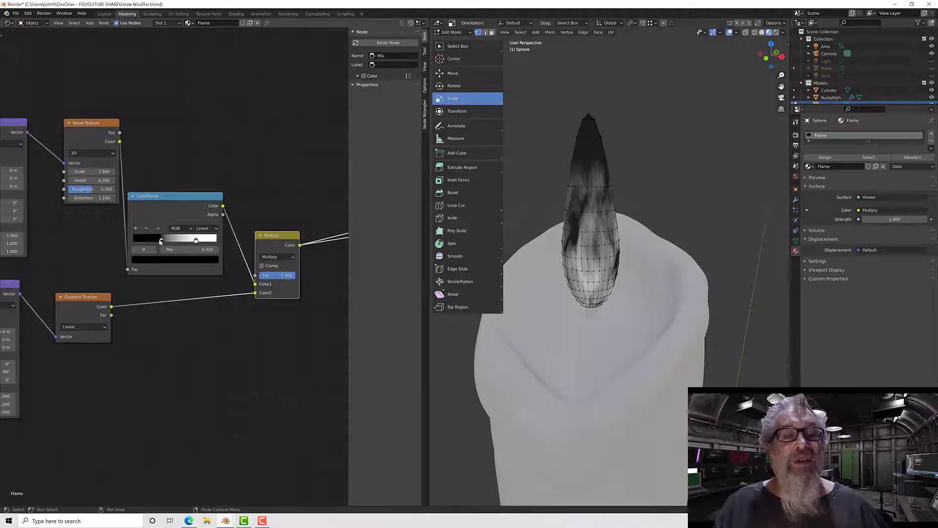
pyautogui.moveTo(160, 242); pyautogui.dragTo(225, 242)
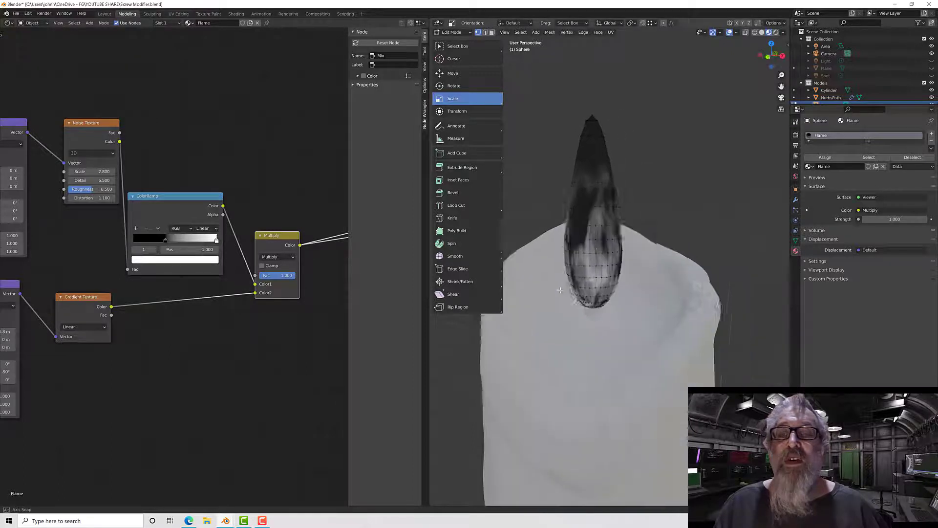
# Step: Set the Emission shader's color to a fully saturated orange-red with hue 0.007, saturation 1.000 and value 1.000
pyautogui.scroll(-3, 276, 329)
pyautogui.moveTo(274, 329); pyautogui.dragTo(142, 318, button='middle')
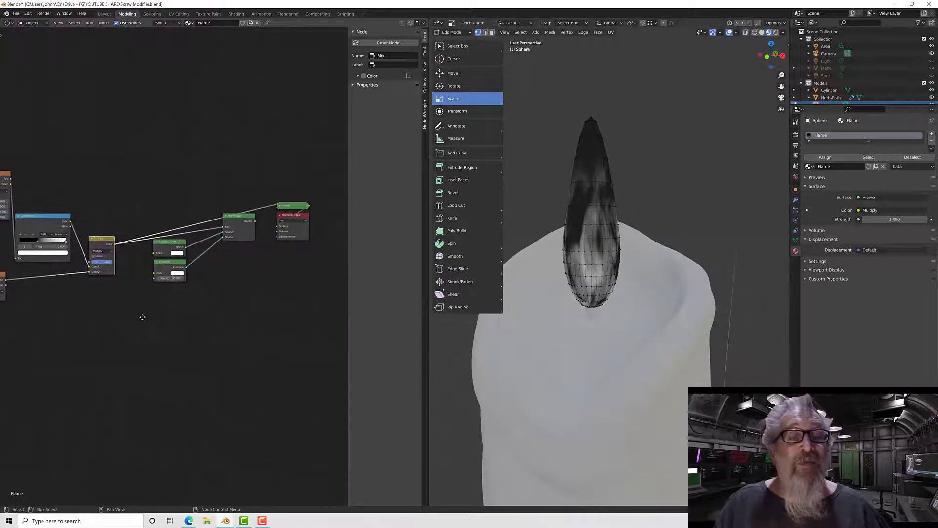
pyautogui.scroll(6, 162, 290)
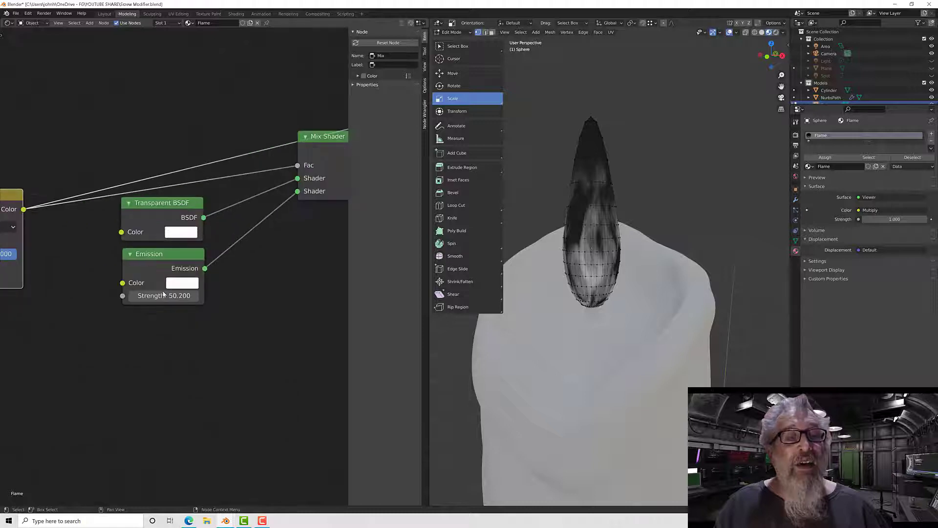
pyautogui.click(151, 252)
pyautogui.click(187, 289)
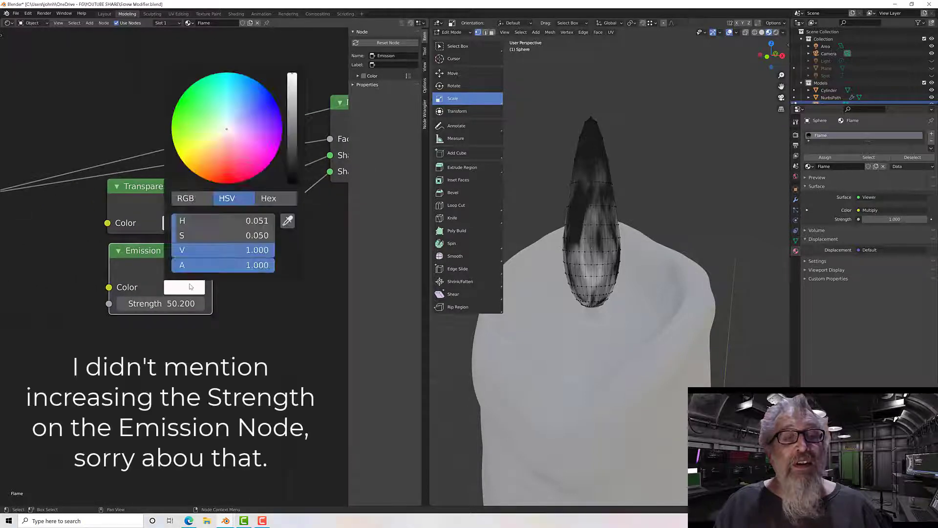
pyautogui.moveTo(229, 152); pyautogui.dragTo(222, 180)
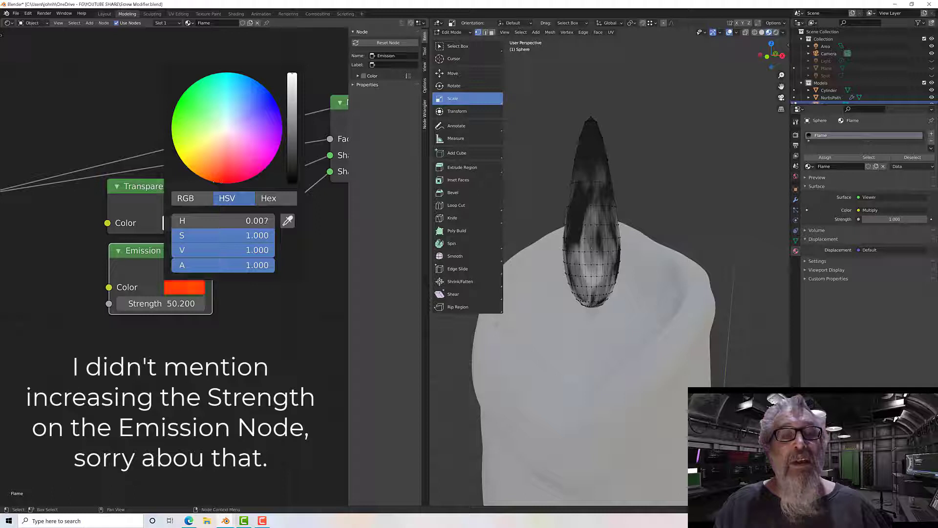
pyautogui.moveTo(272, 296); pyautogui.dragTo(263, 302)
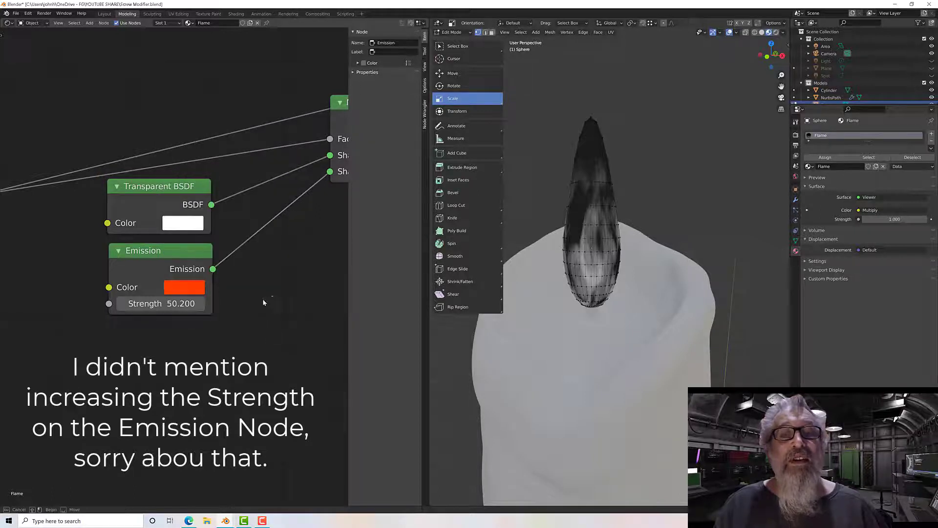
# Step: Connect the Mix Shader directly to the Material Output's surface, replacing the Multiply preview
pyautogui.scroll(-2, 267, 292)
pyautogui.moveTo(283, 243); pyautogui.dragTo(164, 285, button='middle')
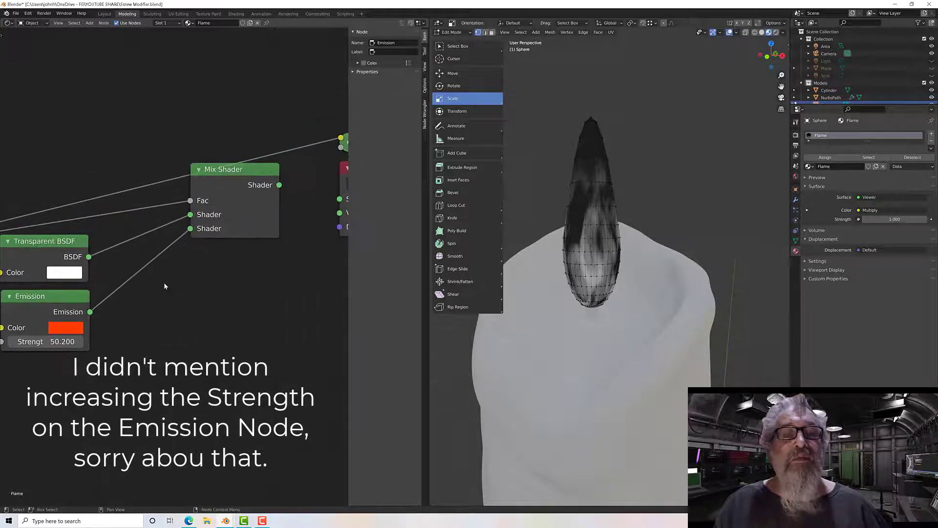
pyautogui.keyDown('ctrl'); pyautogui.keyDown('shift'); pyautogui.click(213, 174); pyautogui.keyUp('shift'); pyautogui.keyUp('ctrl')
pyautogui.moveTo(269, 268); pyautogui.dragTo(185, 298, button='middle')
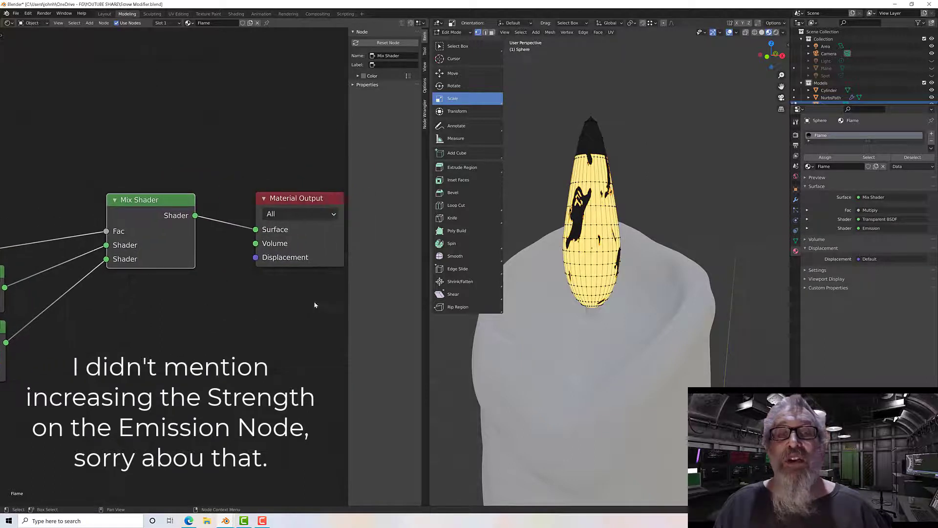
# Step: Show the viewport in rendered shading and examine the flame and its glow on the candle from several angles
pyautogui.moveTo(669, 279); pyautogui.dragTo(717, 50, button='middle')
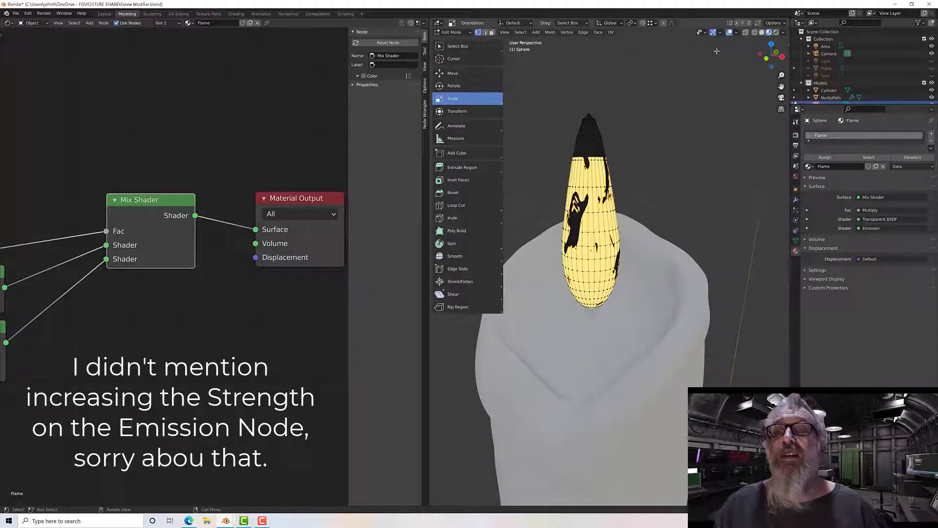
pyautogui.click(774, 32)
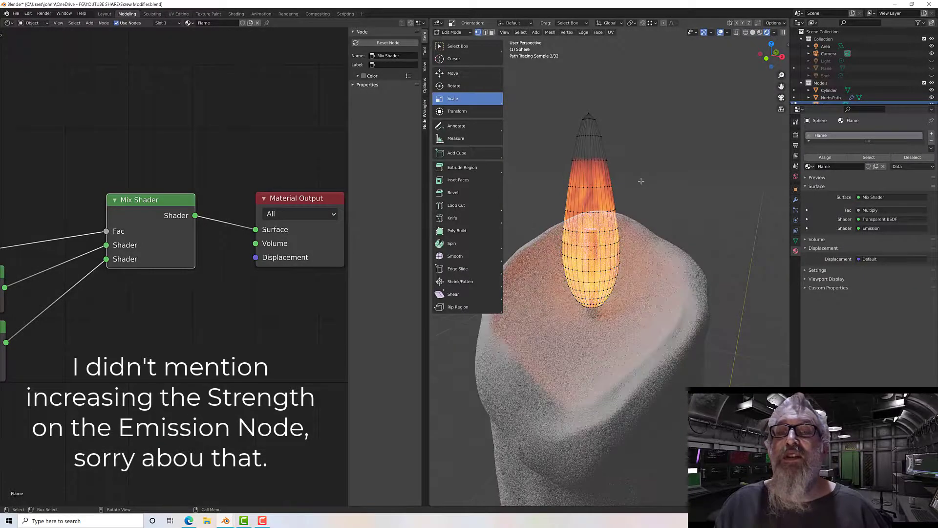
pyautogui.moveTo(648, 181); pyautogui.dragTo(658, 170, button='middle')
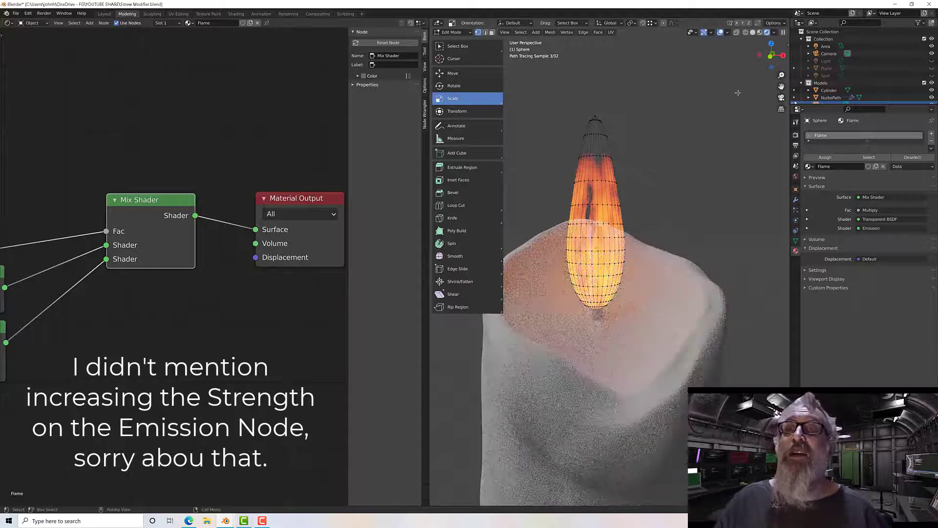
pyautogui.moveTo(638, 225); pyautogui.dragTo(674, 246, button='middle')
pyautogui.scroll(-6, 633, 218)
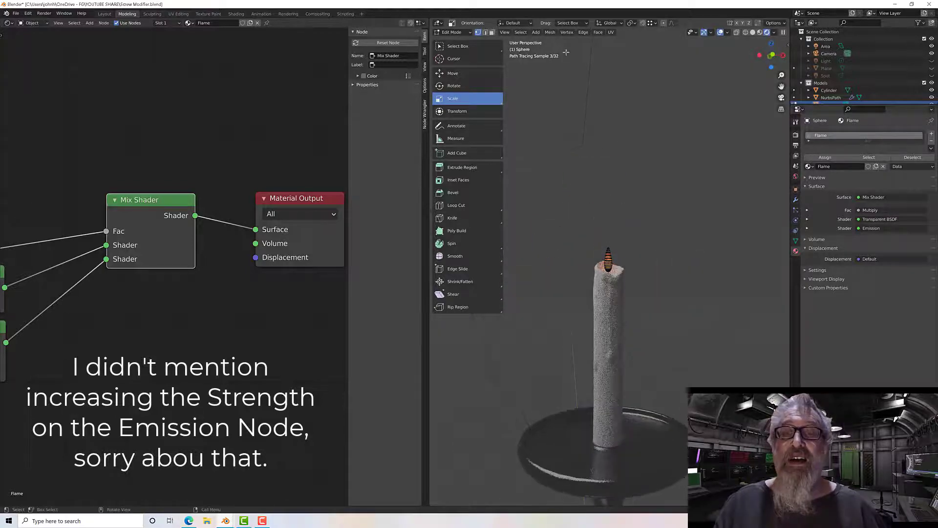
# Step: Return the flame to Object Mode and inspect the rendered flame and candle top up close
pyautogui.click(452, 33)
pyautogui.click(454, 42)
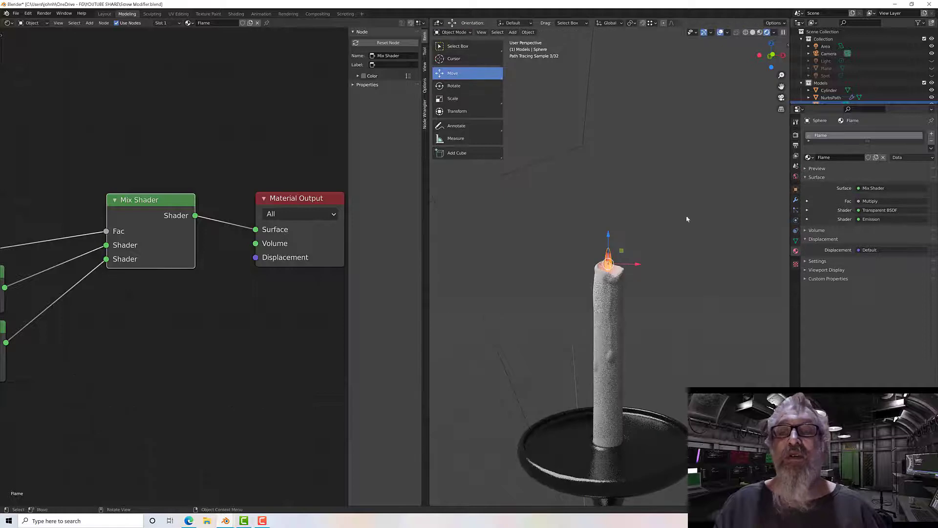
pyautogui.moveTo(664, 265); pyautogui.dragTo(650, 215, button='middle')
pyautogui.scroll(3, 615, 203)
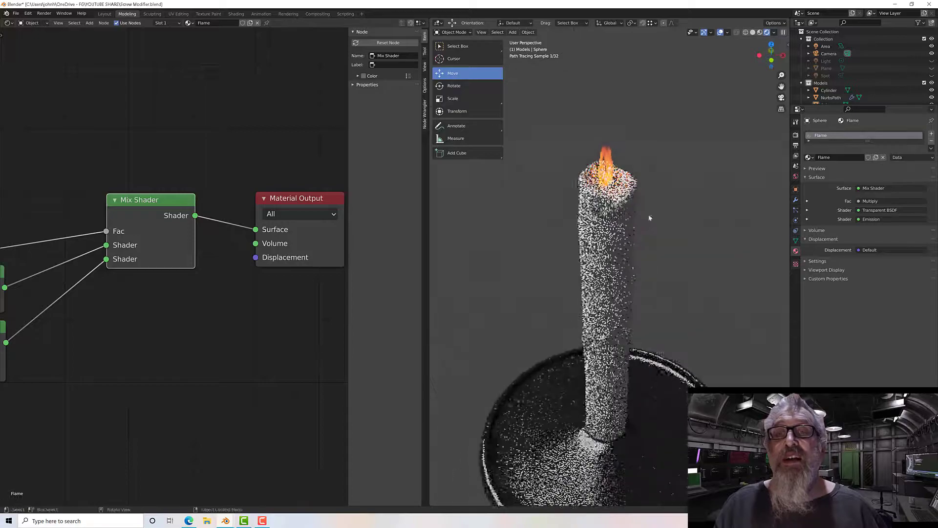
pyautogui.scroll(3, 612, 160)
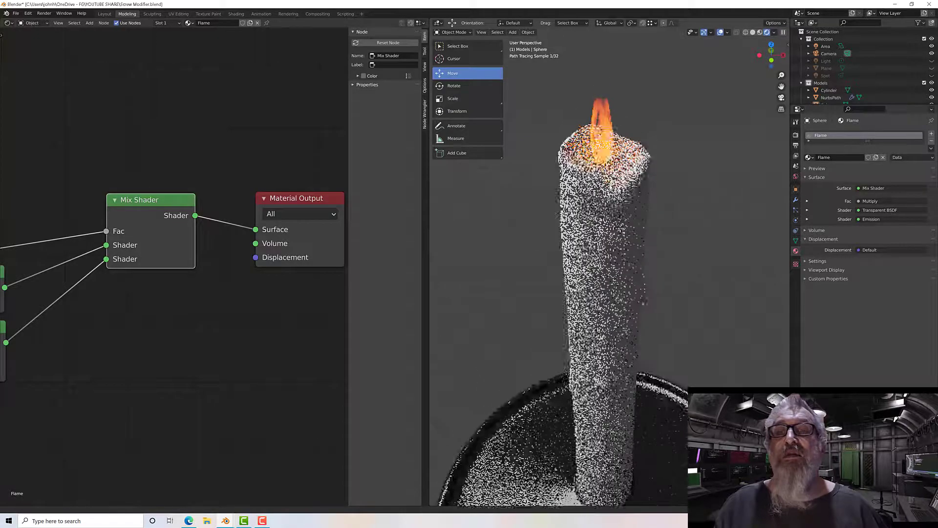
pyautogui.scroll(2, 611, 164)
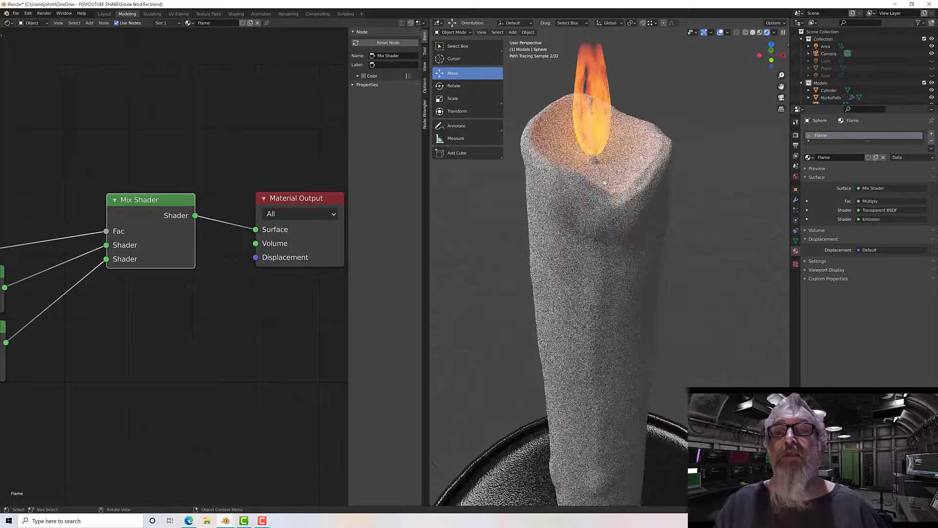
pyautogui.moveTo(604, 182)
pyautogui.mouseDown(button='middle')
pyautogui.moveTo(571, 164)
pyautogui.moveTo(593, 171)
pyautogui.mouseUp(button='middle')
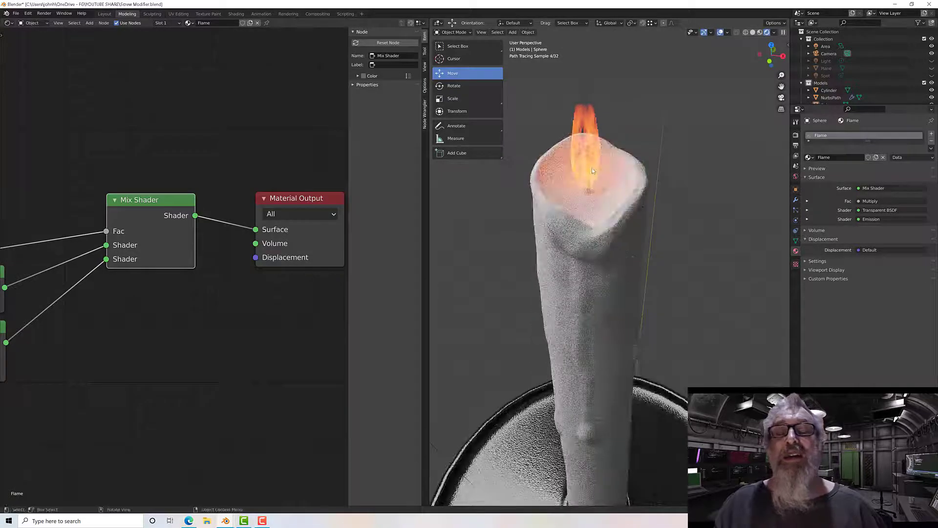
# Step: Duplicate the flame in place in Material Preview shading and activate the Scale tool for the copy
pyautogui.click(760, 33)
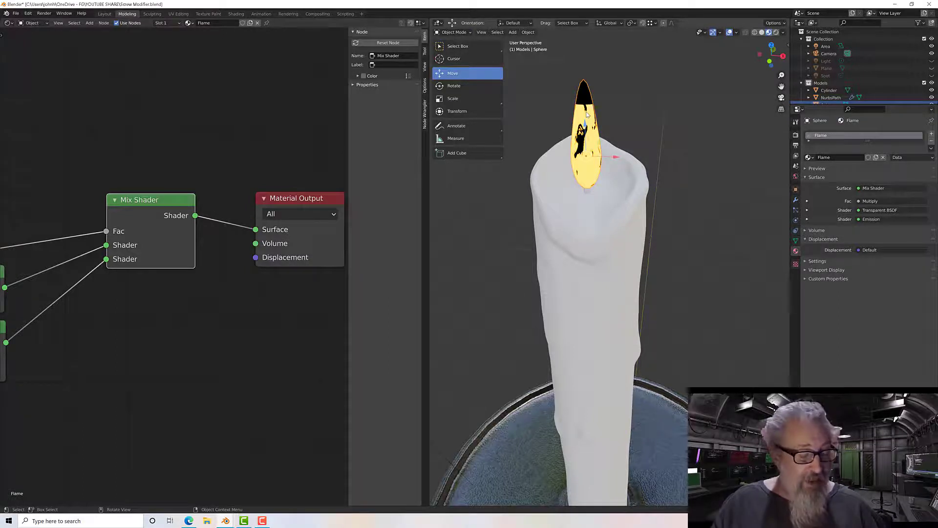
pyautogui.hotkey('shift', 'd')
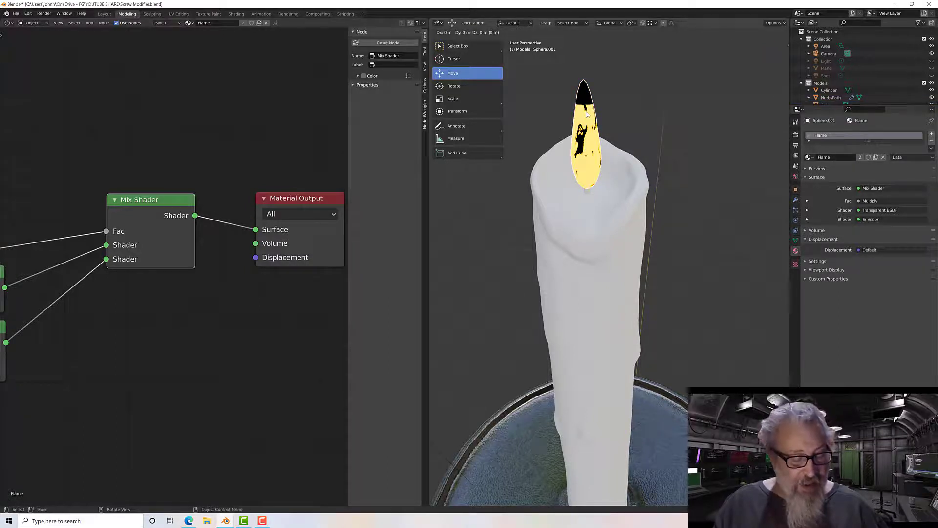
pyautogui.rightClick(639, 92)
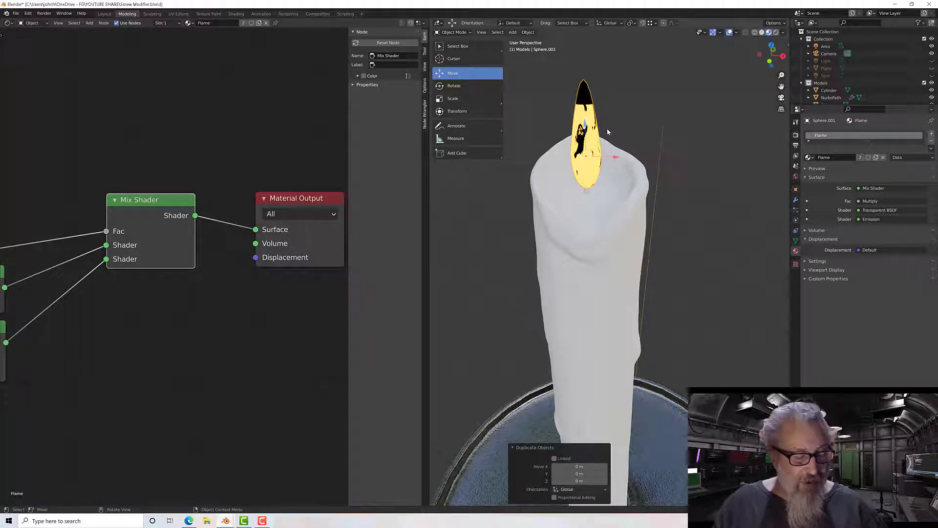
pyautogui.hotkey('shift', 'space')
pyautogui.press('s')
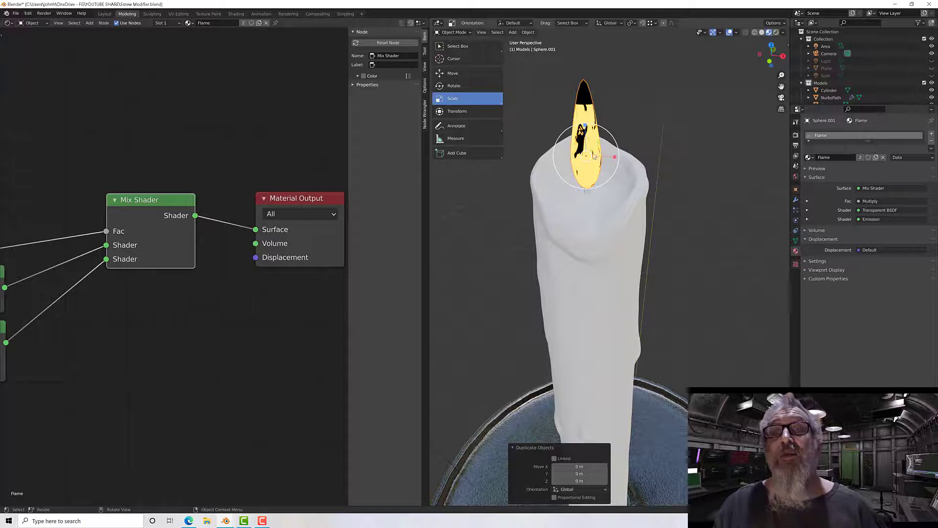
pyautogui.moveTo(590, 152); pyautogui.dragTo(598, 153)
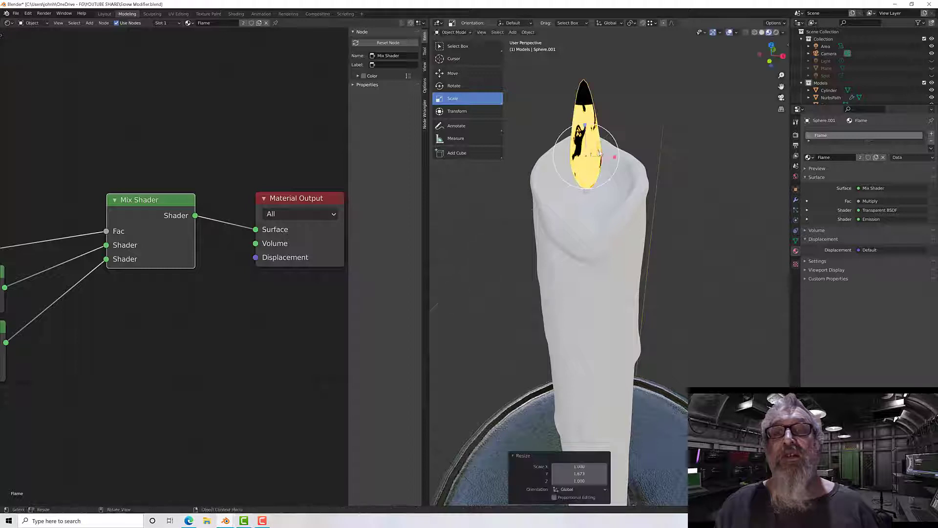
pyautogui.moveTo(602, 272); pyautogui.dragTo(571, 276, button='middle')
pyautogui.hotkey('ctrl', 'z')
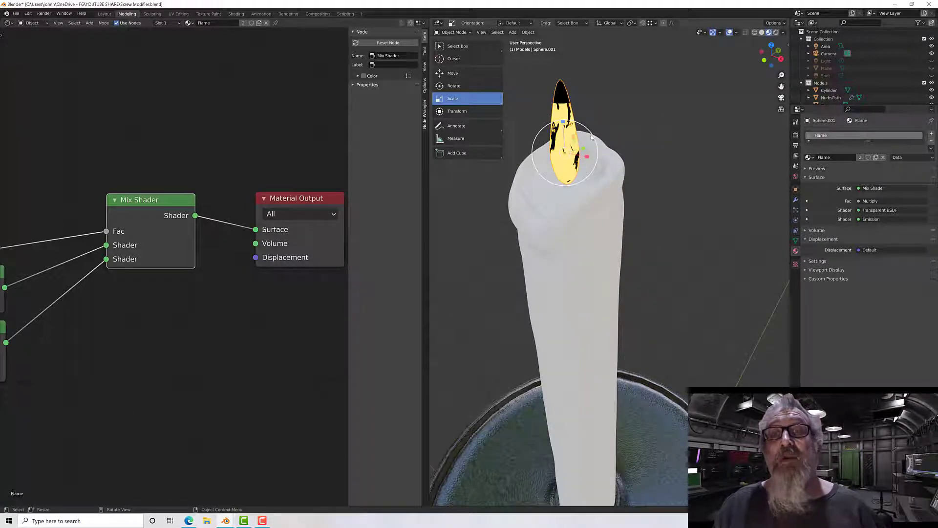
# Step: Scale the duplicated flame uniformly by 1.184 so it surrounds the original
pyautogui.moveTo(593, 135); pyautogui.dragTo(599, 135)
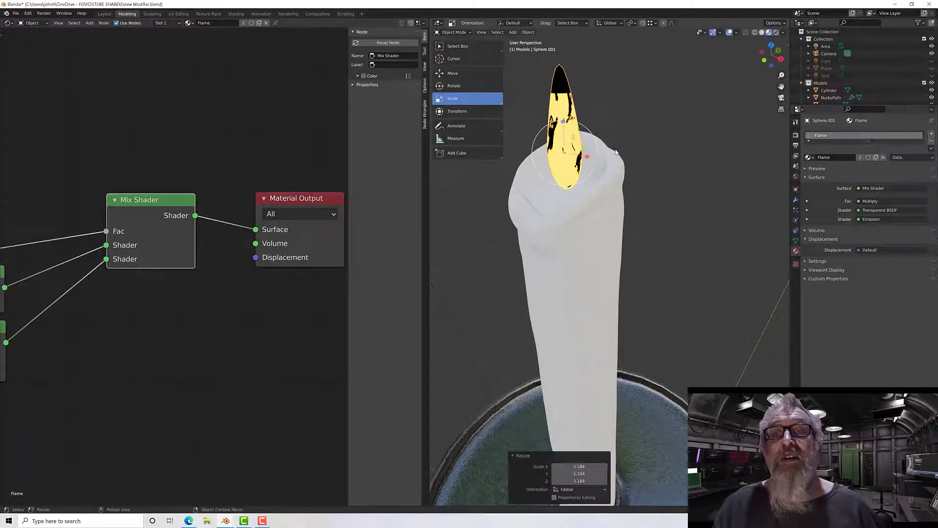
pyautogui.moveTo(615, 148); pyautogui.dragTo(626, 142, button='middle')
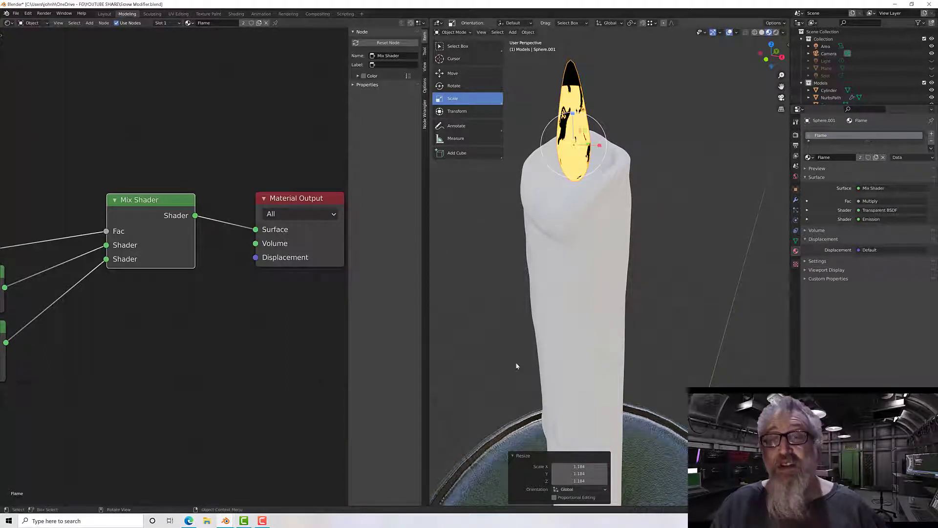
pyautogui.moveTo(580, 288); pyautogui.dragTo(609, 289, button='middle')
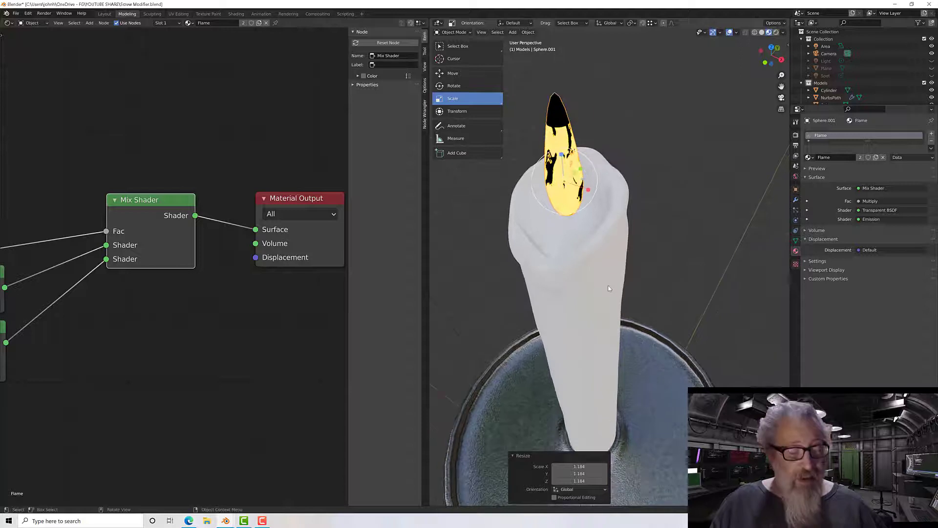
# Step: Rotate the duplicated flame about 48° around the Z axis so its pattern differs from the original
pyautogui.hotkey('shift', 'space')
pyautogui.press('r')
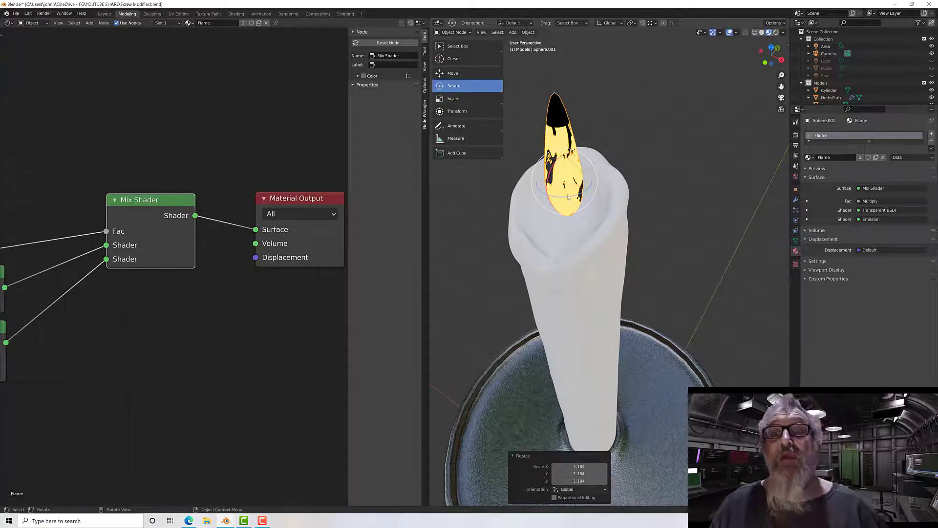
pyautogui.moveTo(568, 198); pyautogui.dragTo(631, 157)
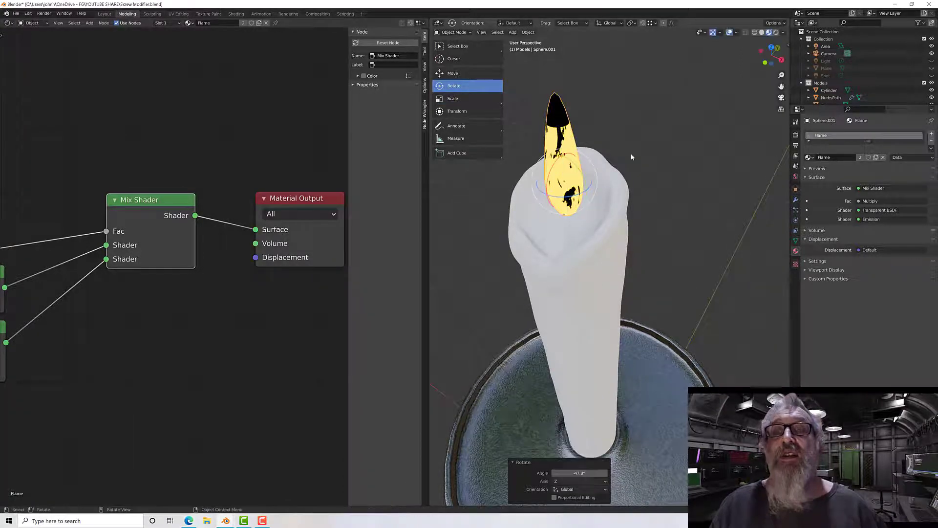
# Step: Show the viewport in rendered shading and examine the doubled flame up close and with the whole candlestick
pyautogui.click(776, 32)
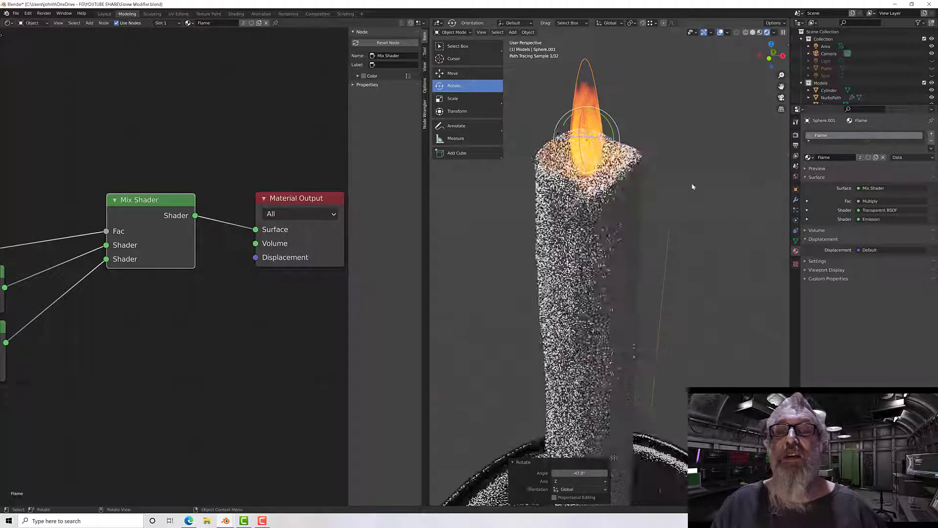
pyautogui.click(693, 216)
pyautogui.moveTo(676, 213); pyautogui.dragTo(682, 213, button='middle')
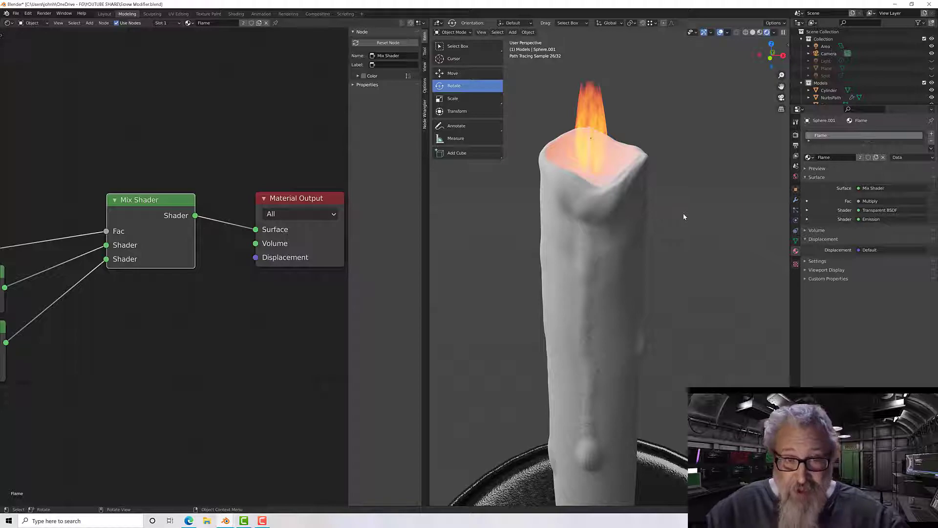
pyautogui.scroll(-5, 683, 213)
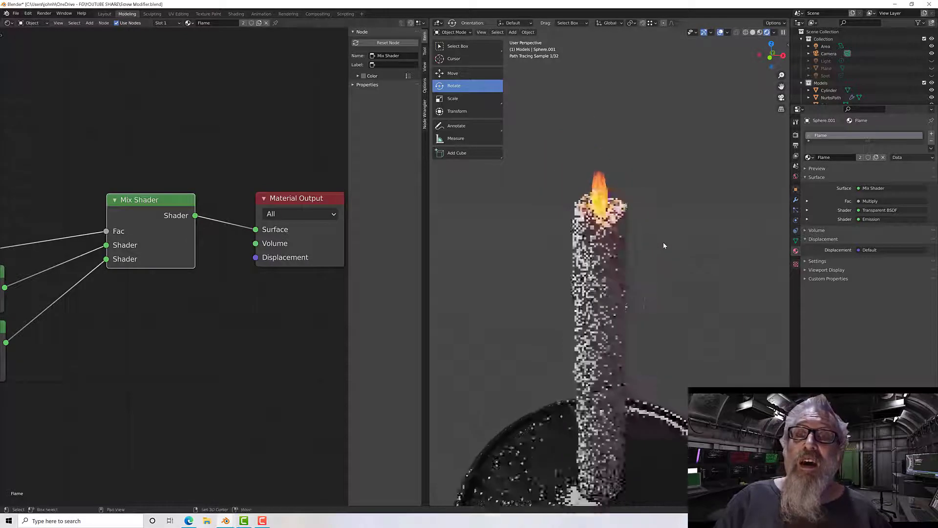
pyautogui.scroll(-5, 663, 220)
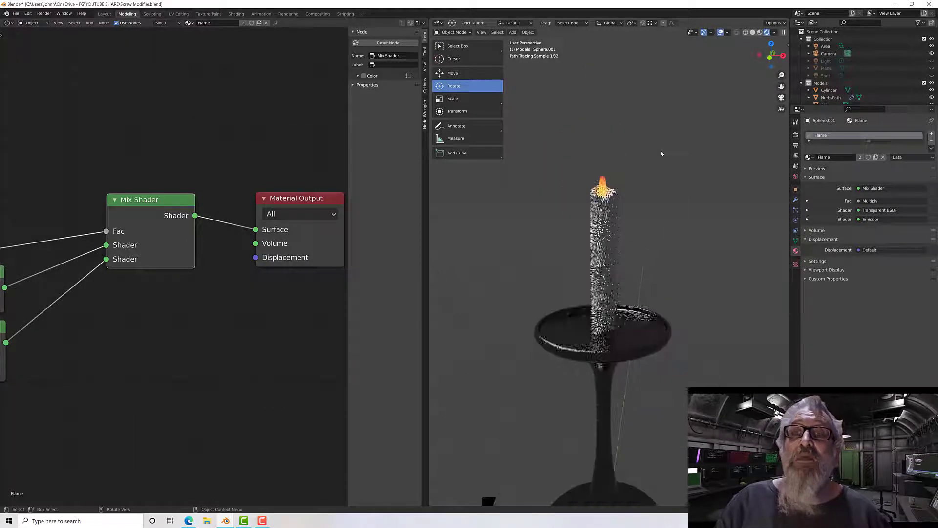
pyautogui.moveTo(661, 153); pyautogui.dragTo(647, 195, button='middle')
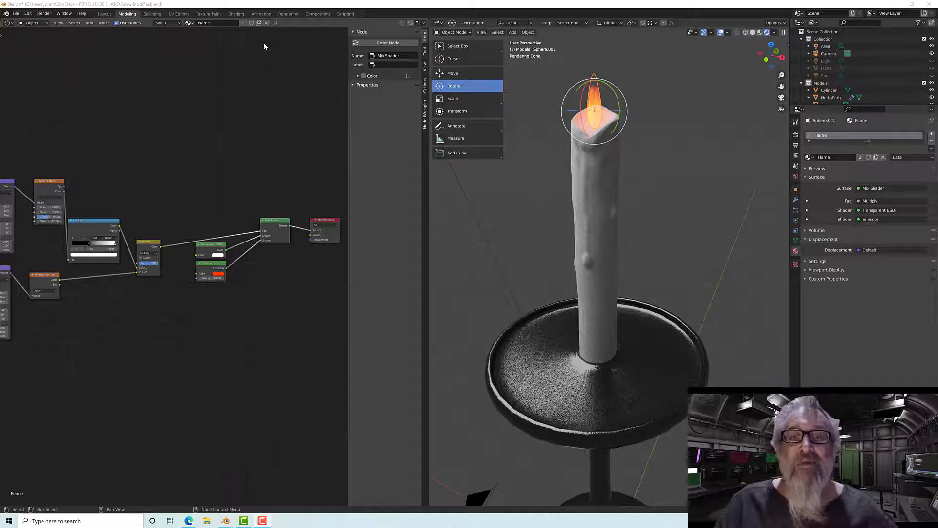
# Step: Set the Emission strength of the Flame material to 69
pyautogui.scroll(4, 277, 283)
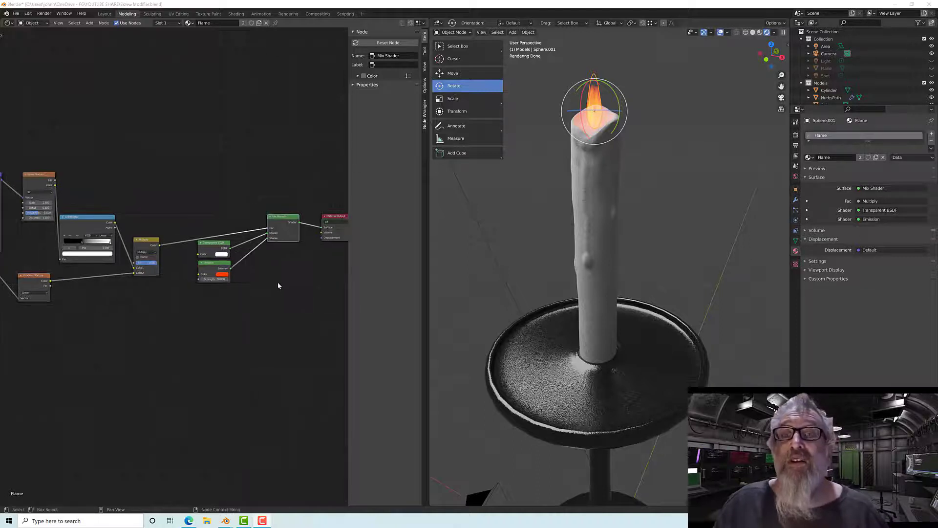
pyautogui.moveTo(278, 282); pyautogui.dragTo(213, 282, button='middle')
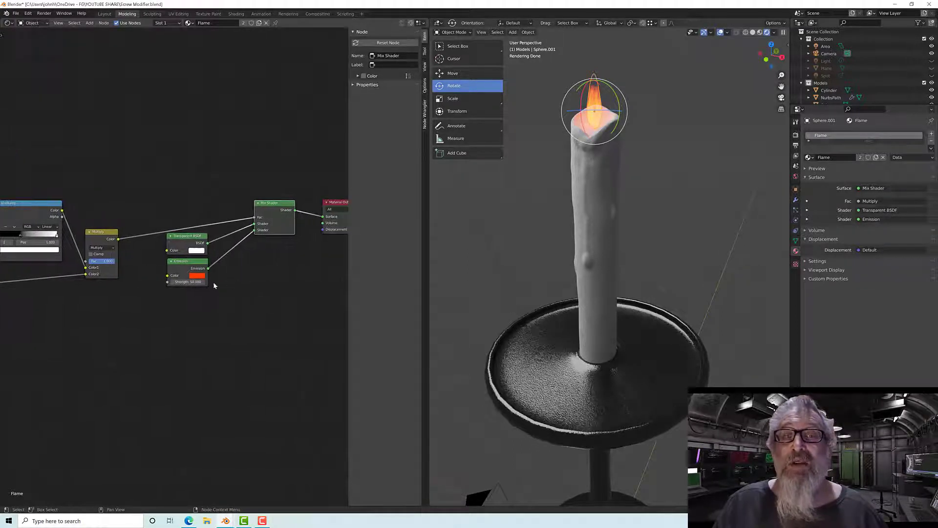
pyautogui.scroll(3, 210, 279)
pyautogui.scroll(1, 194, 276)
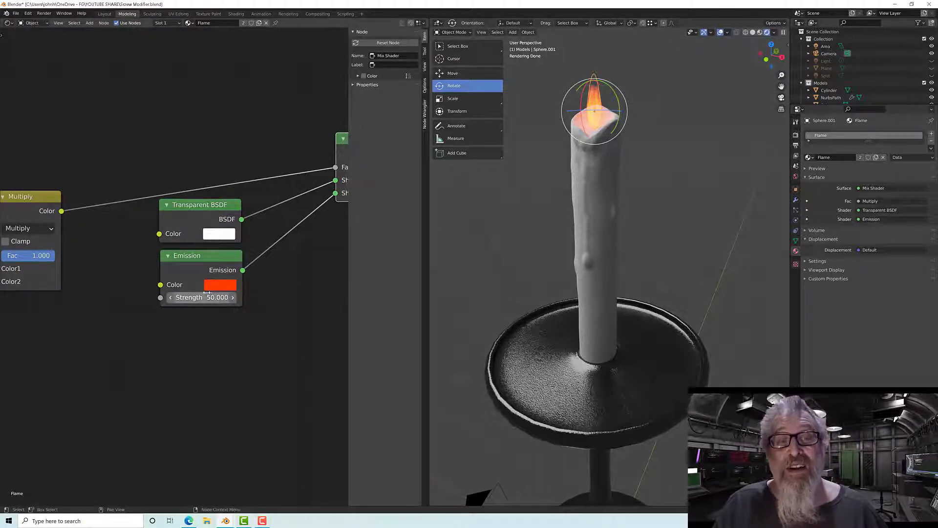
pyautogui.moveTo(213, 297); pyautogui.dragTo(233, 297)
pyautogui.scroll(-3, 610, 198)
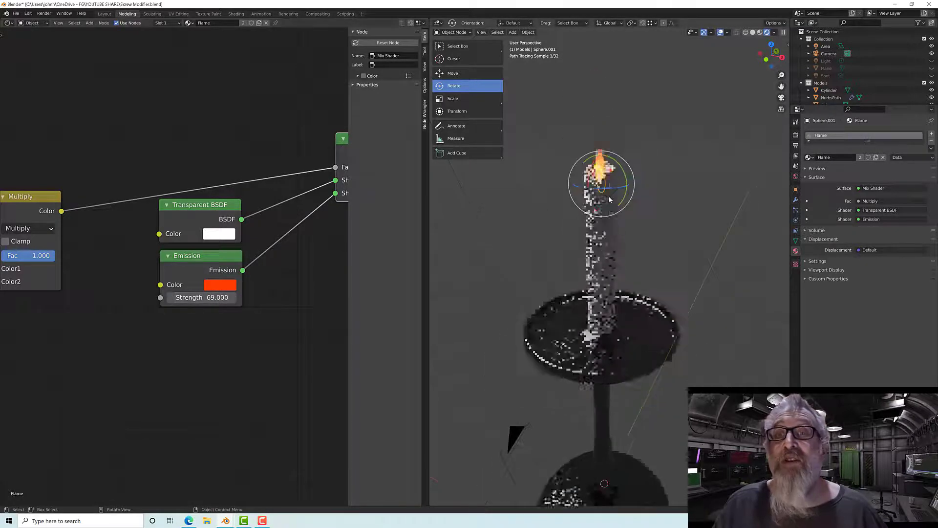
pyautogui.moveTo(679, 227); pyautogui.dragTo(671, 218, button='middle')
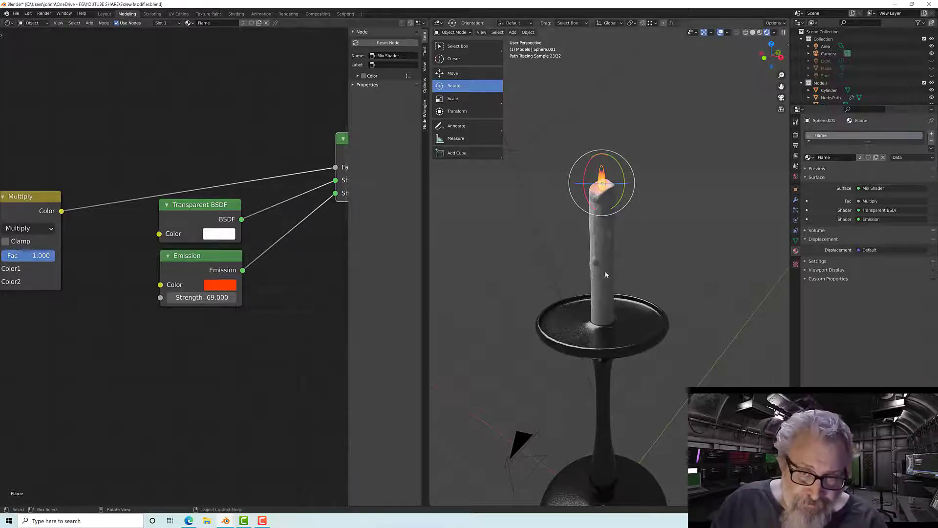
# Step: Create a new material named Candle on the candle body
pyautogui.click(599, 258)
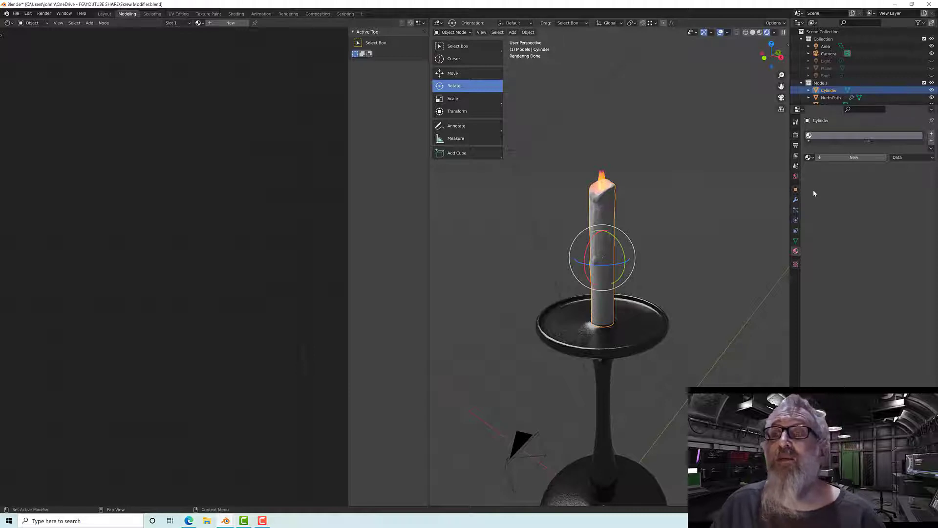
pyautogui.click(829, 158)
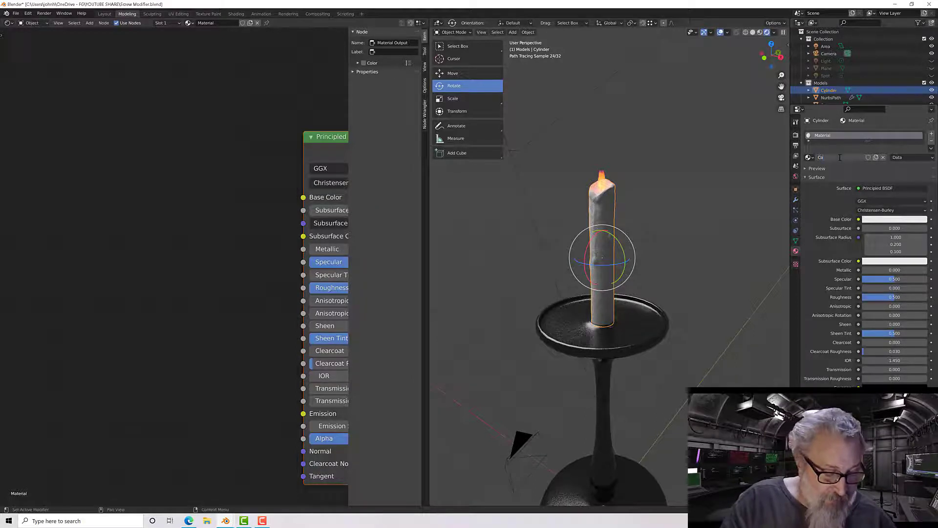
pyautogui.press('Return')
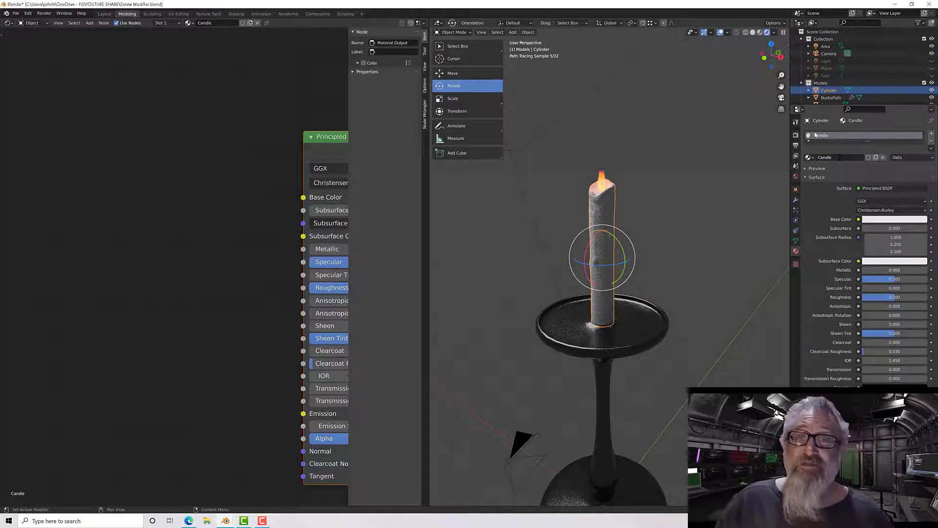
# Step: Set the Candle material's Base Color to a warm cream with hue about 0.119, saturation 0.458 and value 0.8
pyautogui.press('Home')
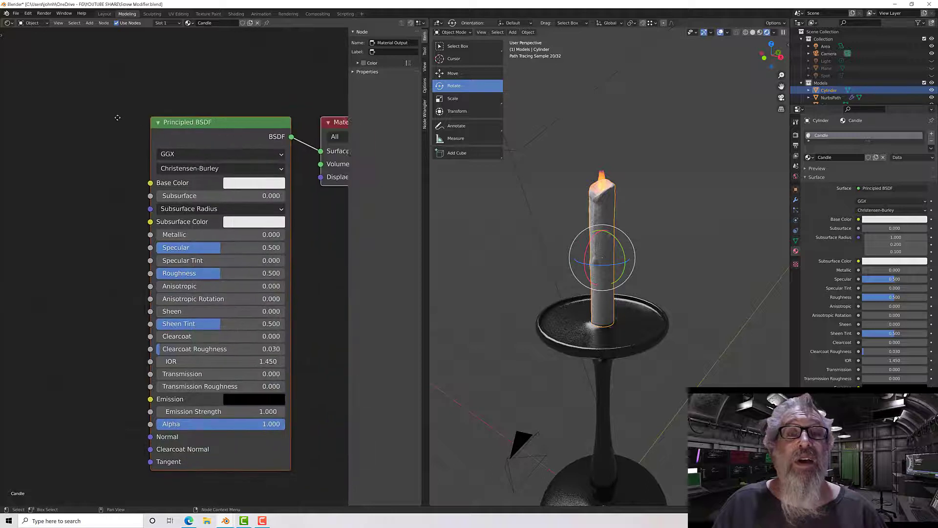
pyautogui.moveTo(175, 126)
pyautogui.mouseDown(button='middle')
pyautogui.moveTo(156, 125)
pyautogui.moveTo(165, 123)
pyautogui.mouseUp(button='middle')
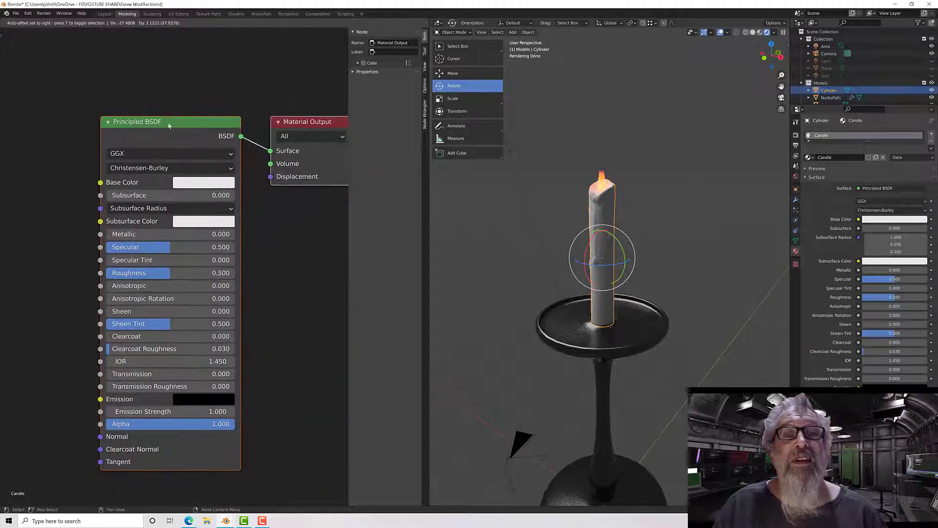
pyautogui.moveTo(236, 108)
pyautogui.mouseDown(button='middle')
pyautogui.moveTo(239, 86)
pyautogui.moveTo(245, 99)
pyautogui.mouseUp(button='middle')
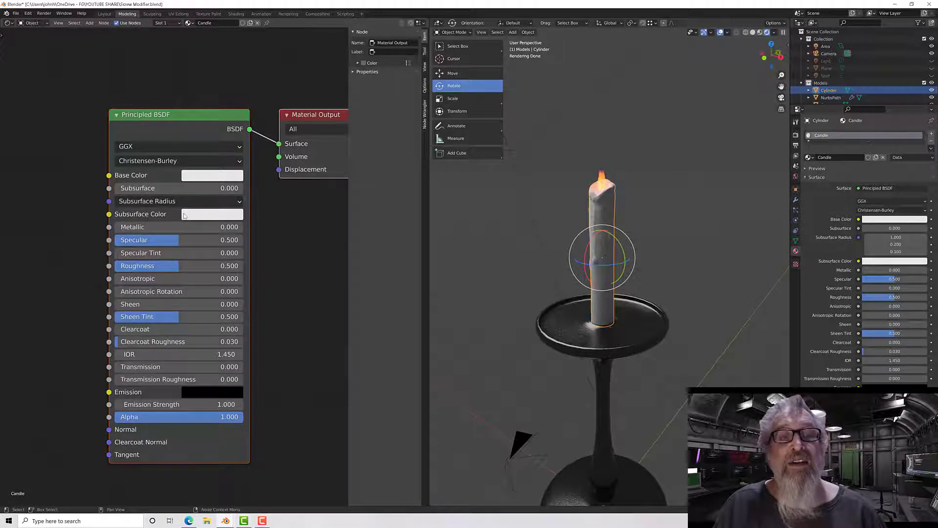
pyautogui.click(197, 179)
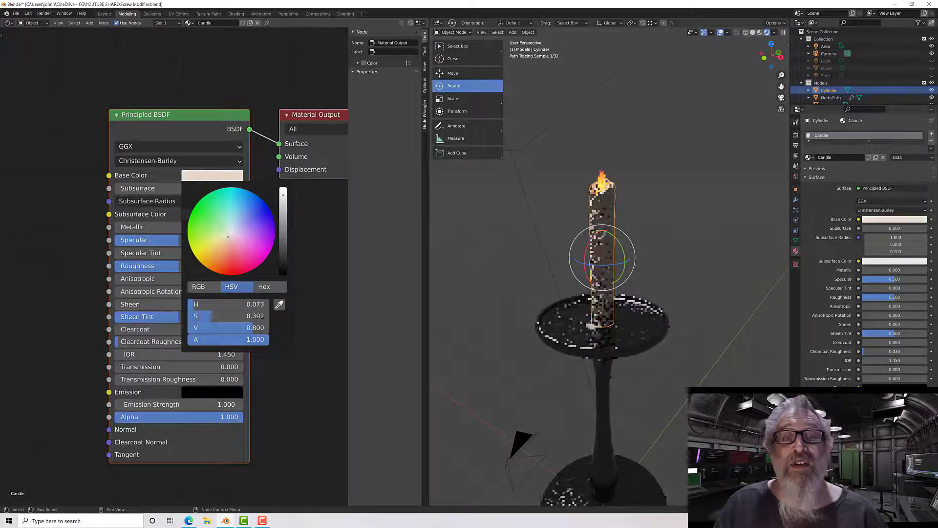
pyautogui.click(228, 237)
pyautogui.moveTo(227, 237); pyautogui.dragTo(224, 238)
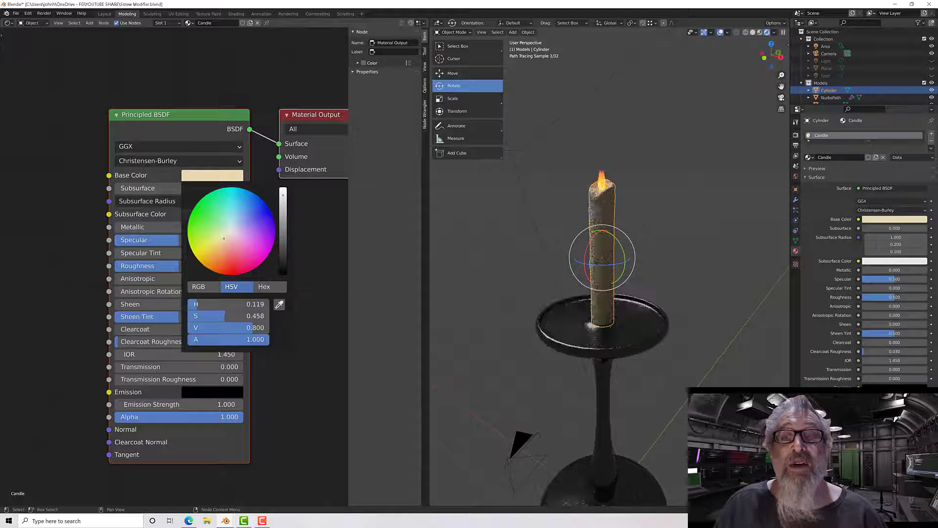
pyautogui.moveTo(576, 234); pyautogui.dragTo(518, 229, button='middle')
# Step: Set the Candle material's Subsurface Color to a light orange
pyautogui.scroll(3, 199, 219)
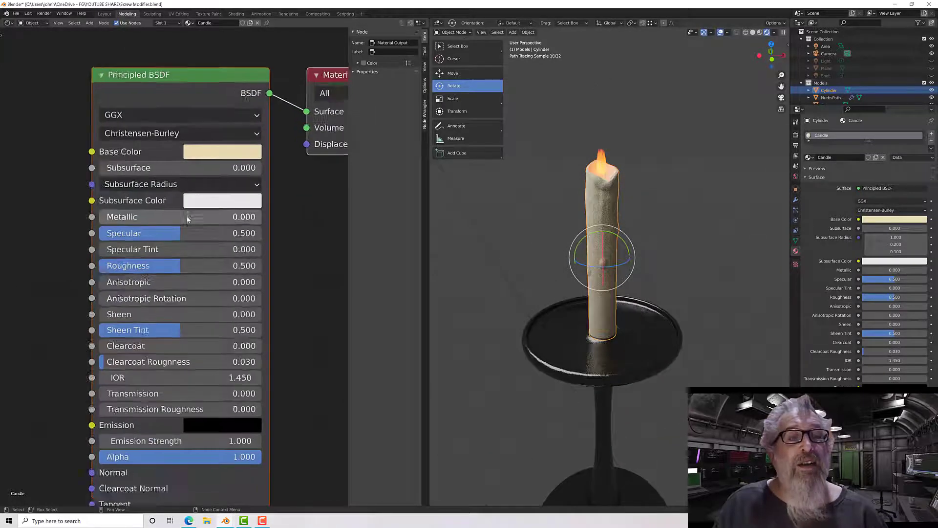
pyautogui.click(215, 198)
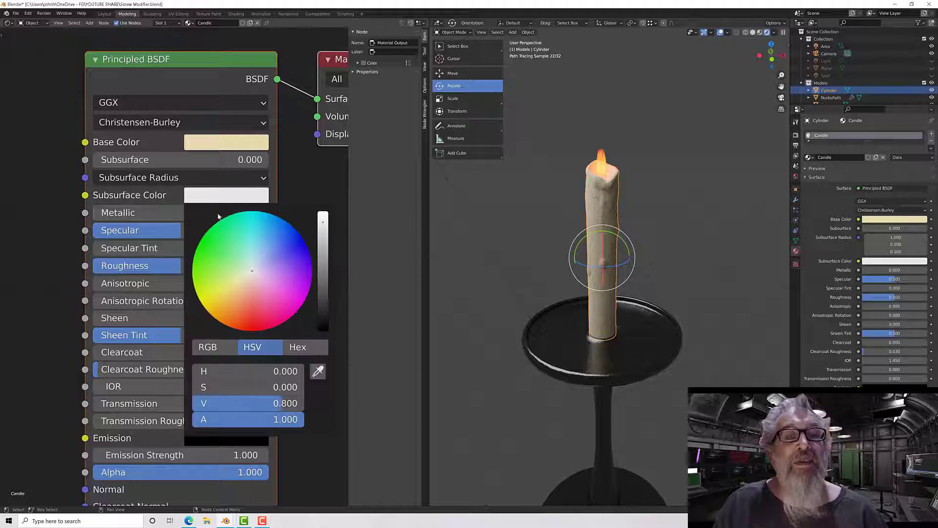
pyautogui.moveTo(252, 272); pyautogui.dragTo(248, 287)
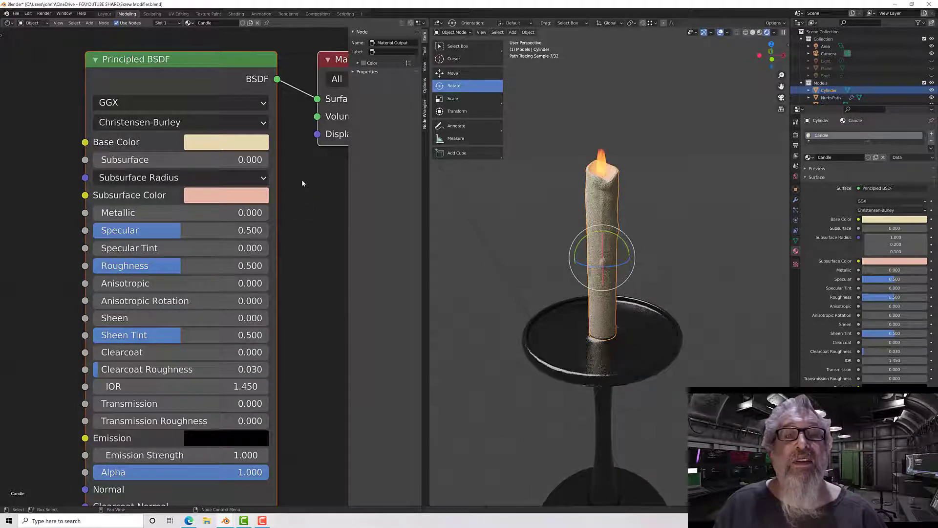
pyautogui.click(244, 196)
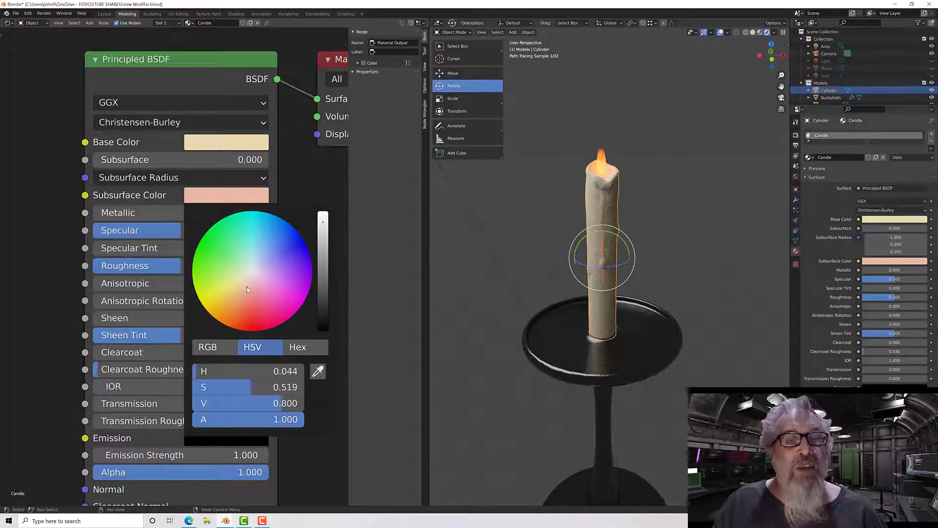
pyautogui.moveTo(248, 290); pyautogui.dragTo(238, 289)
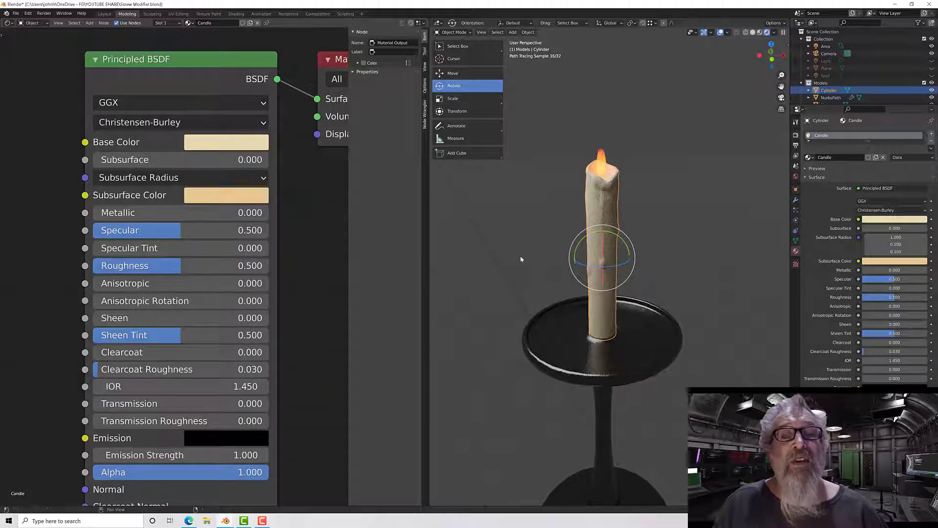
# Step: Try Subsurface values of 1 and 0.5 on the Candle material while viewing the candle up close
pyautogui.scroll(4, 624, 176)
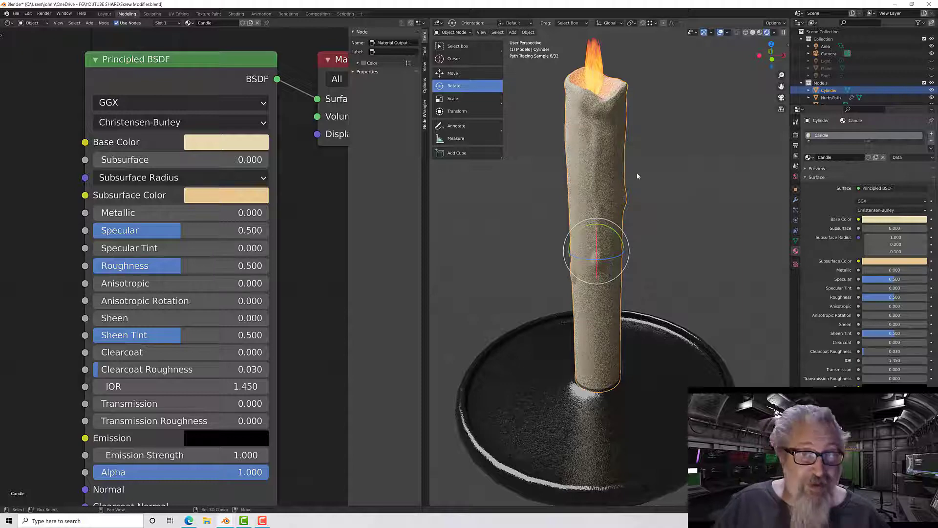
pyautogui.keyDown('shift'); pyautogui.moveTo(638, 172); pyautogui.dragTo(647, 216, button='middle'); pyautogui.keyUp('shift')
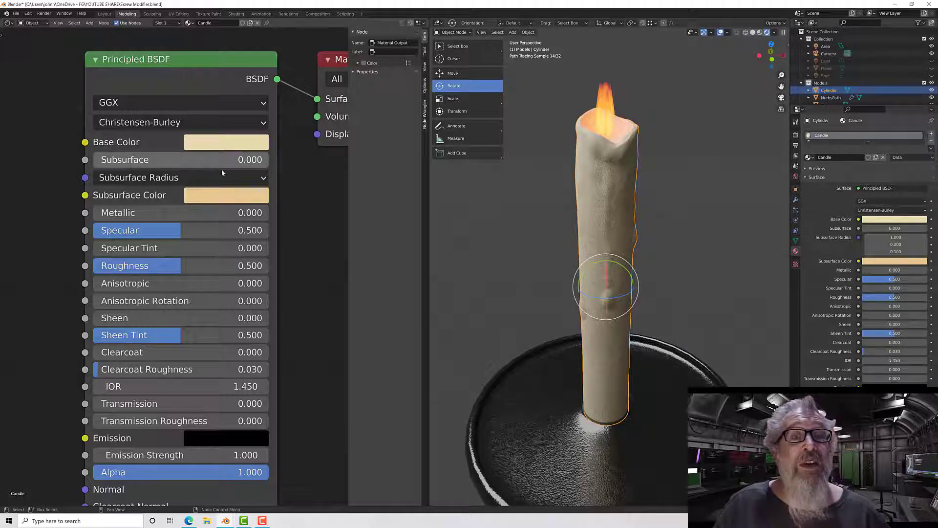
pyautogui.click(161, 166)
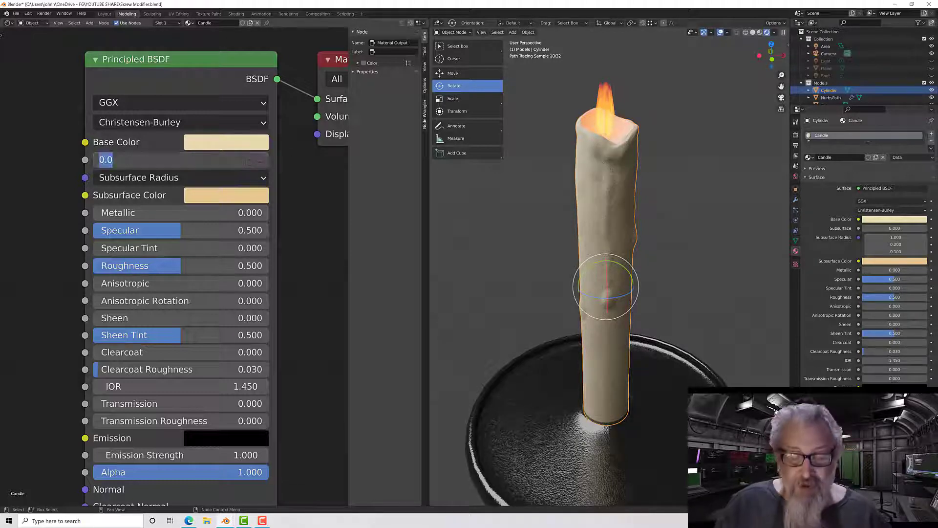
pyautogui.write('1')
pyautogui.press('Return')
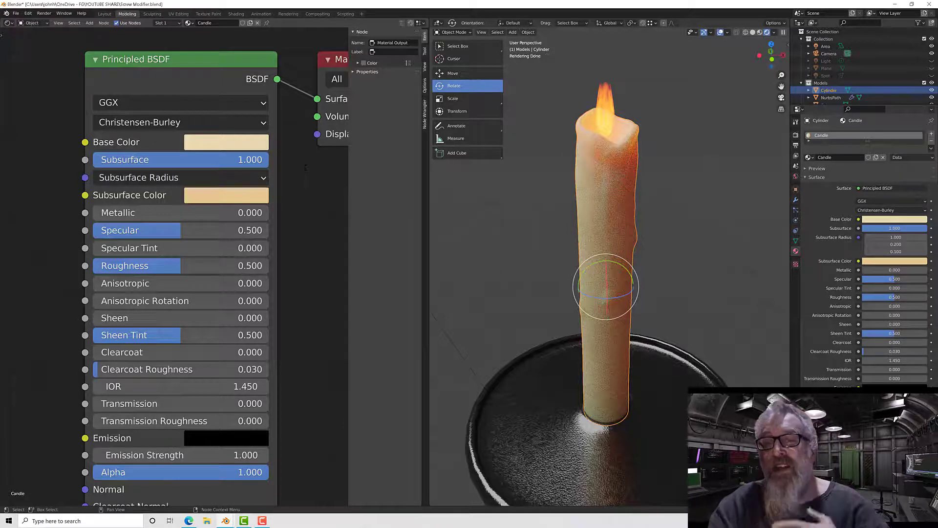
pyautogui.click(243, 161)
pyautogui.write('0.')
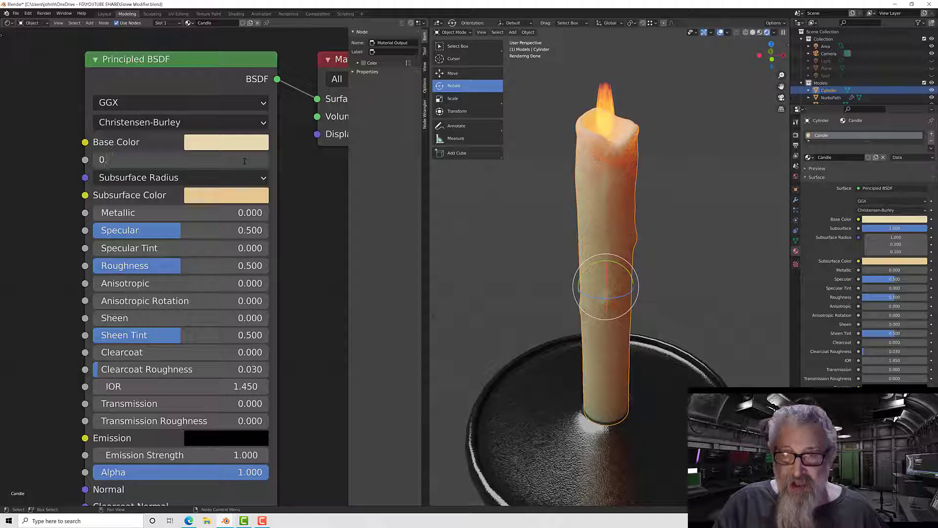
pyautogui.write('5')
pyautogui.press('Return')
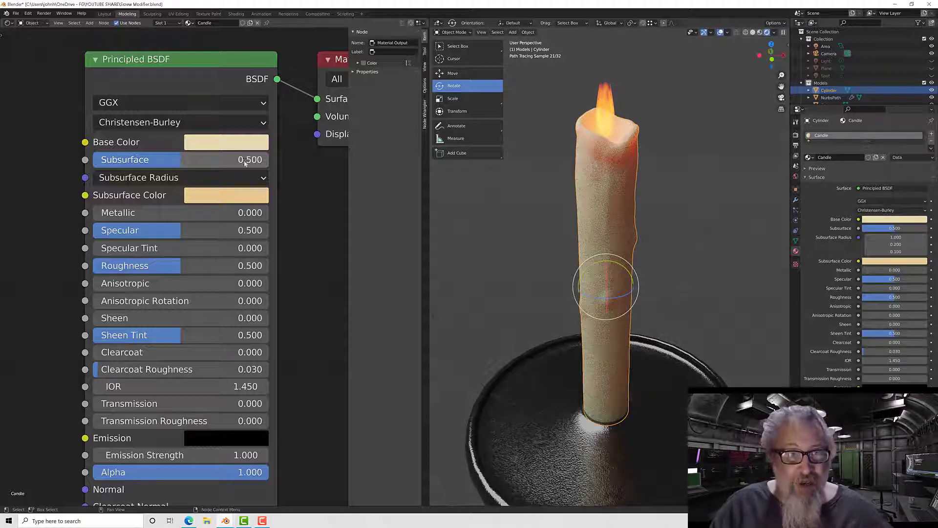
# Step: Set the Candle material's Subsurface to 0.75 and view the rendered candle together with its holder
pyautogui.click(246, 161)
pyautogui.write('0.')
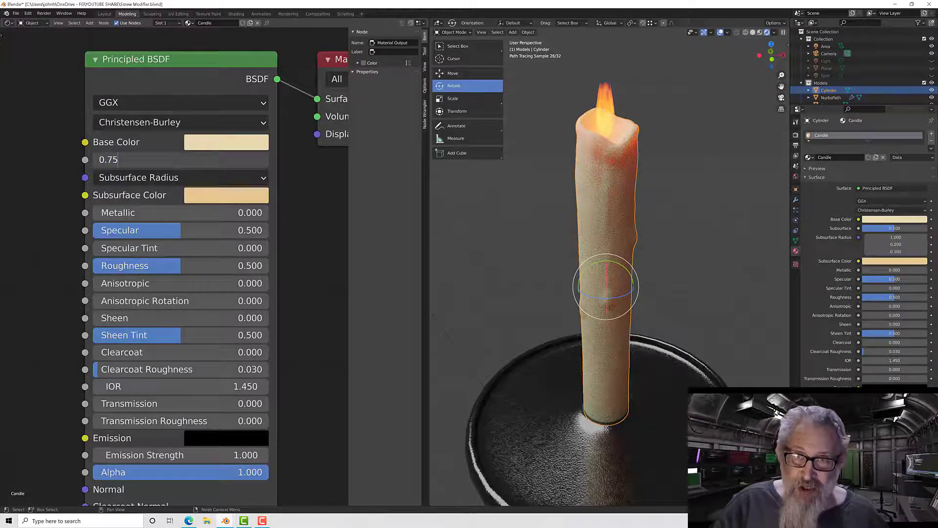
pyautogui.write('75')
pyautogui.press('Return')
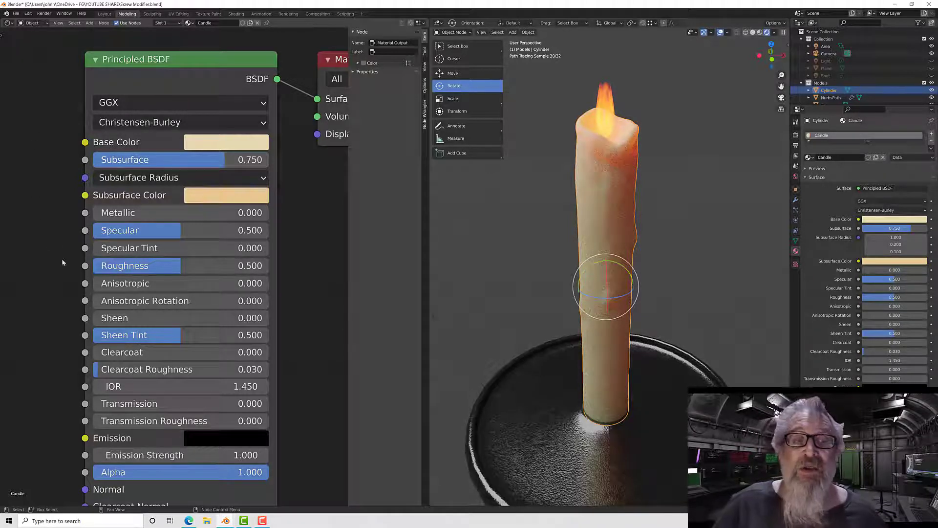
pyautogui.moveTo(494, 294)
pyautogui.mouseDown(button='middle')
pyautogui.moveTo(655, 218)
pyautogui.moveTo(636, 232)
pyautogui.mouseUp(button='middle')
pyautogui.scroll(-5, 636, 232)
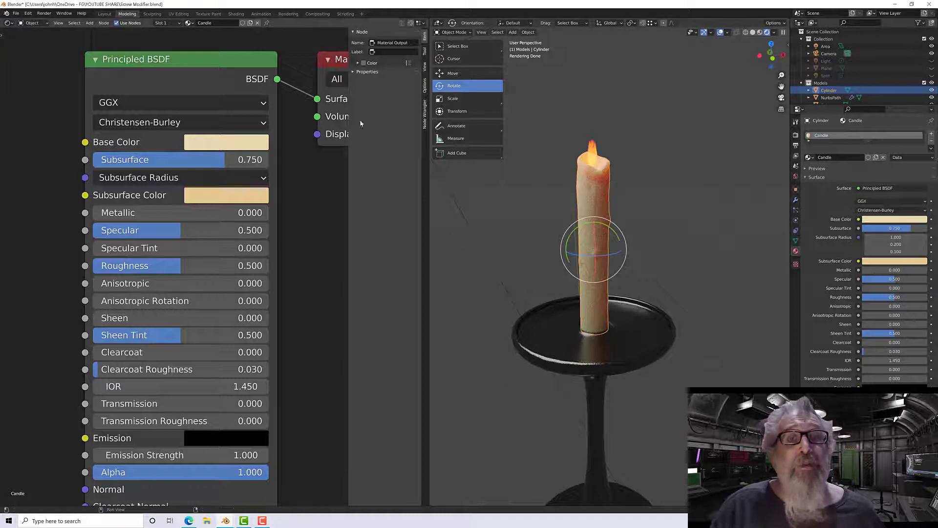
# Step: Select the candle flame and set the Emission strength in its Flame material to 100
pyautogui.click(594, 153)
pyautogui.scroll(5, 96, 226)
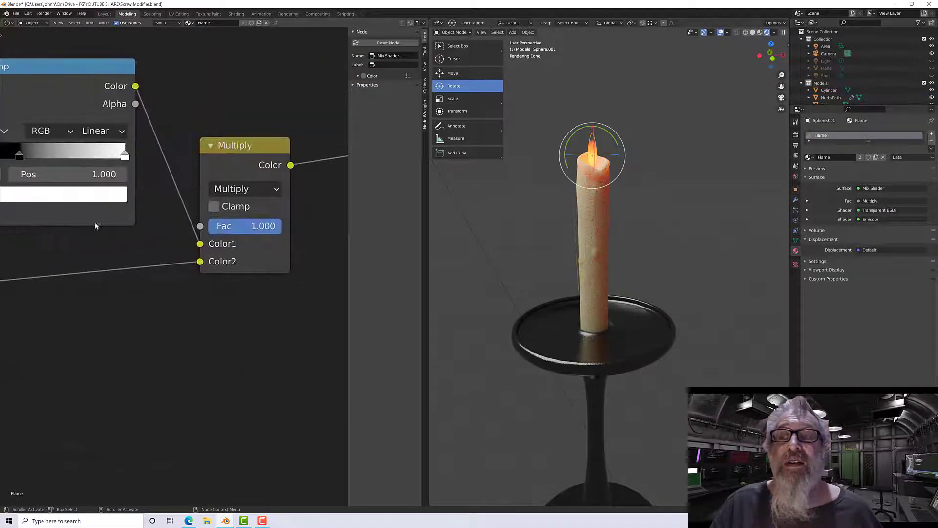
pyautogui.scroll(-3, 61, 348)
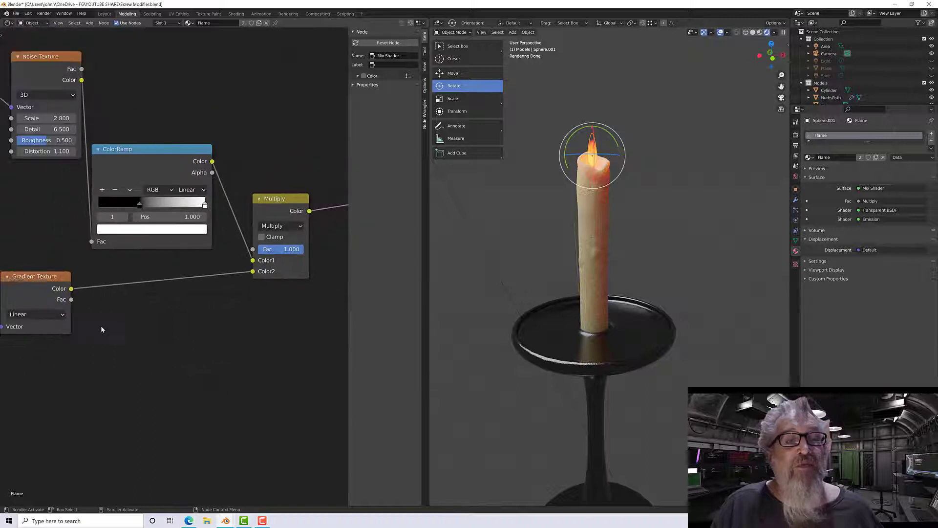
pyautogui.moveTo(101, 329); pyautogui.dragTo(276, 330, button='middle')
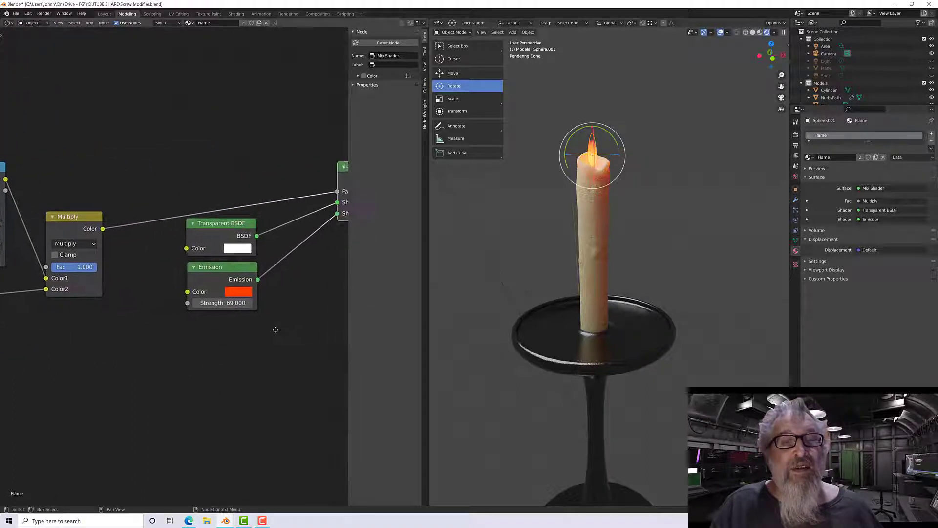
pyautogui.scroll(3, 264, 331)
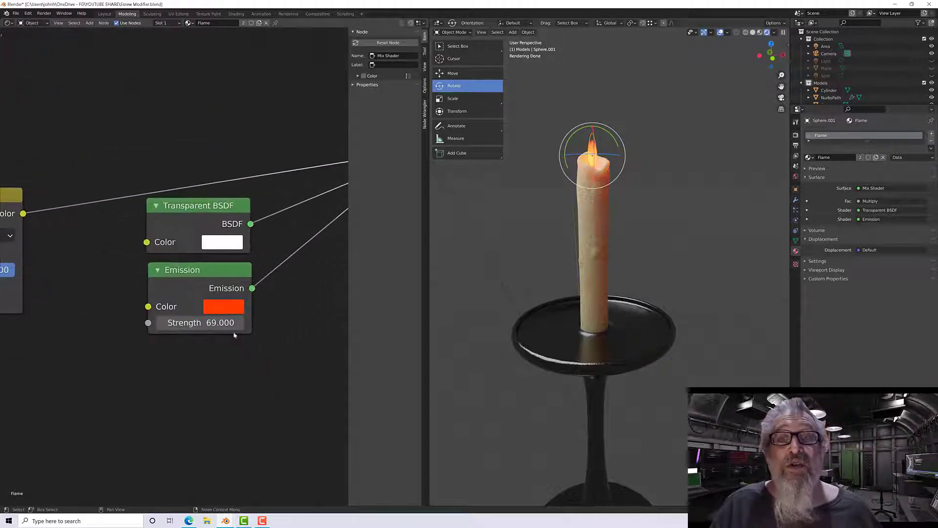
pyautogui.click(229, 323)
pyautogui.write('100')
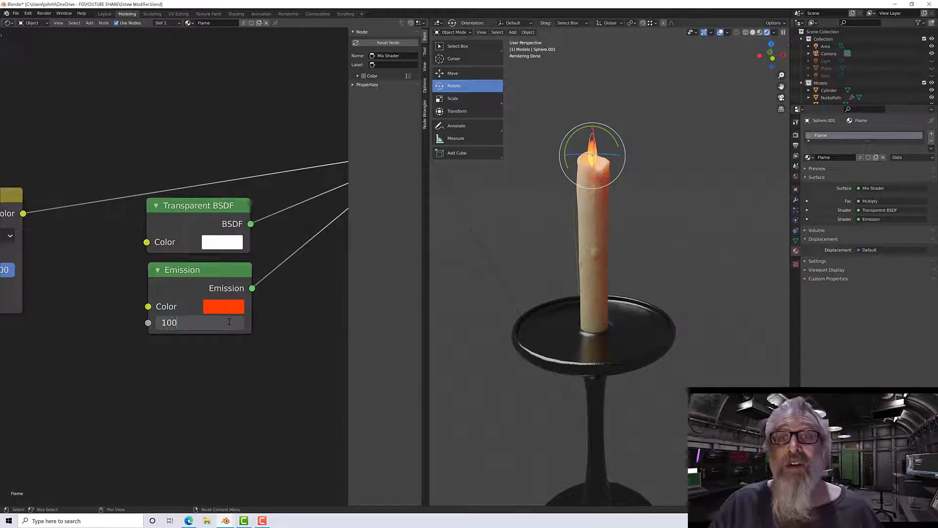
pyautogui.press('Return')
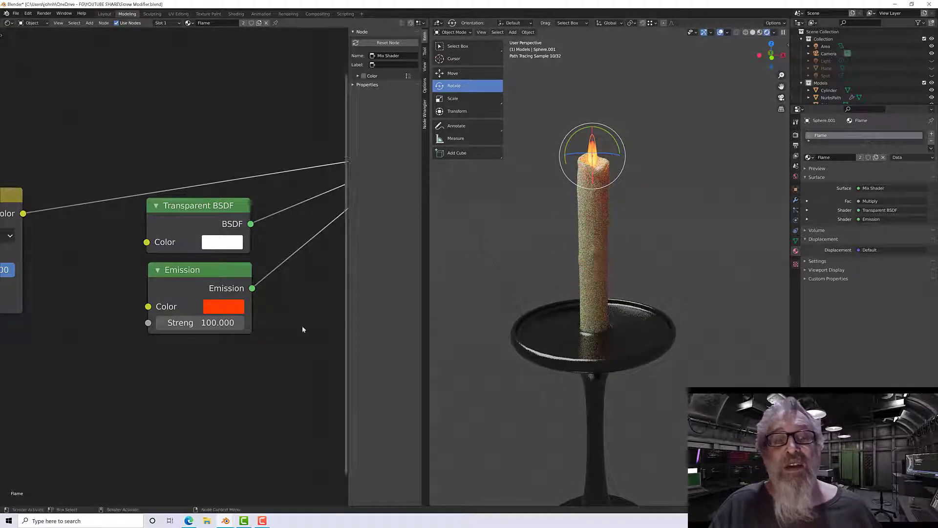
# Step: Try an Emission strength of 1000 on the Flame material and view the whole candlestick
pyautogui.click(205, 322)
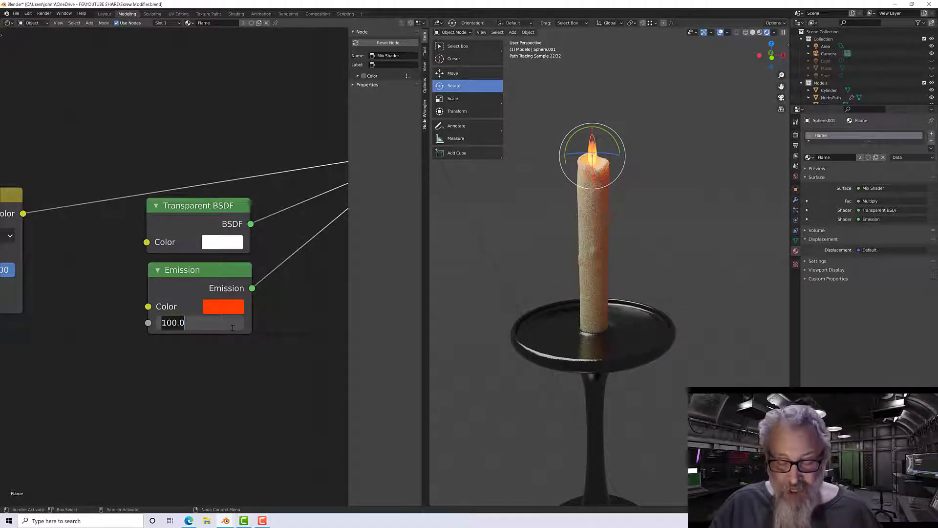
pyautogui.write('1')
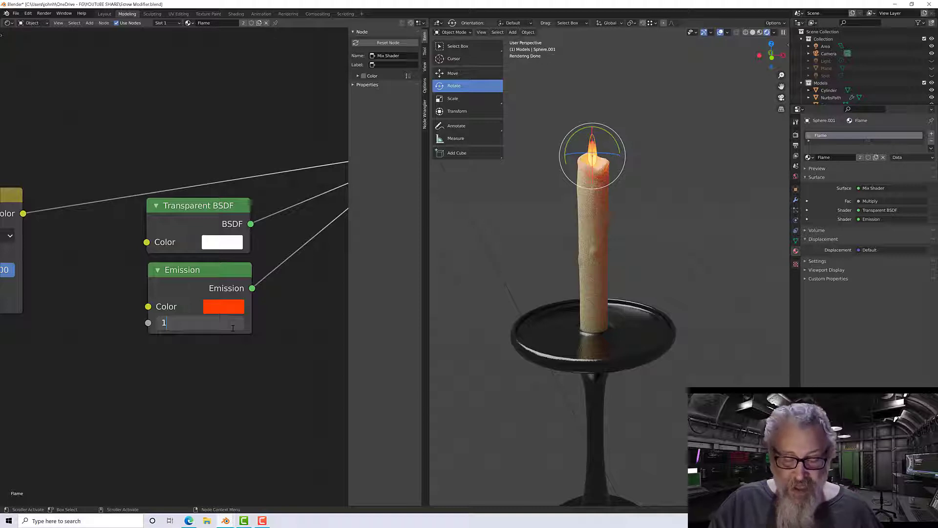
pyautogui.write('000')
pyautogui.press('Return')
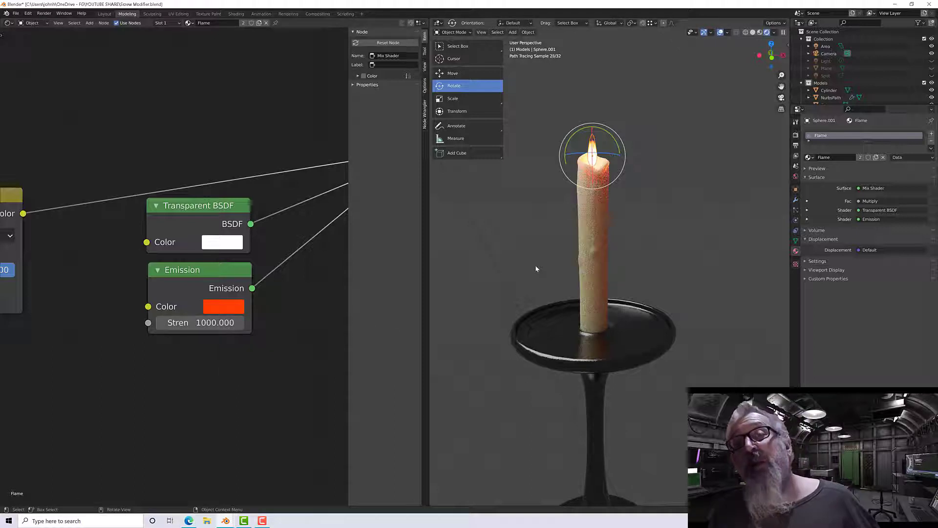
pyautogui.moveTo(539, 247)
pyautogui.mouseDown(button='middle')
pyautogui.moveTo(518, 245)
pyautogui.moveTo(542, 246)
pyautogui.moveTo(541, 255)
pyautogui.moveTo(562, 200)
pyautogui.moveTo(547, 177)
pyautogui.moveTo(552, 198)
pyautogui.mouseUp(button='middle')
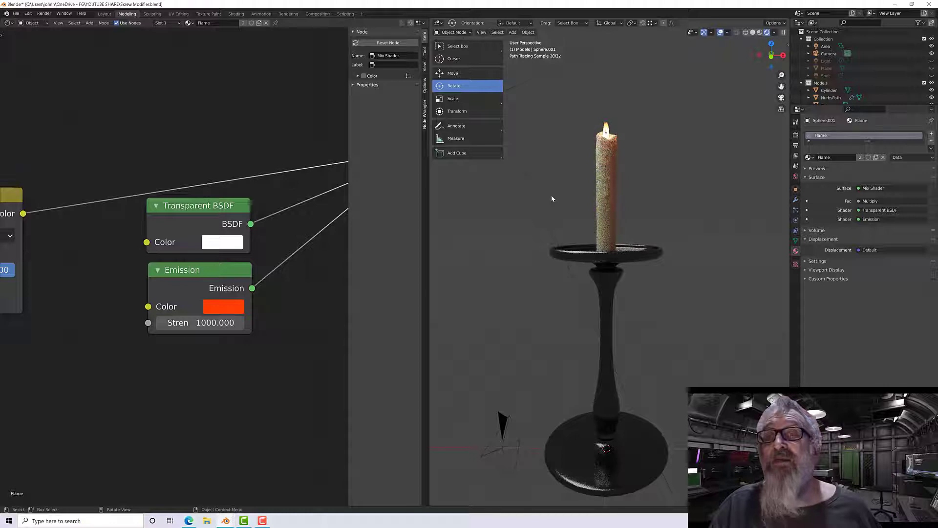
# Step: Set the Flame material's Emission strength to 250
pyautogui.click(220, 323)
pyautogui.write('250')
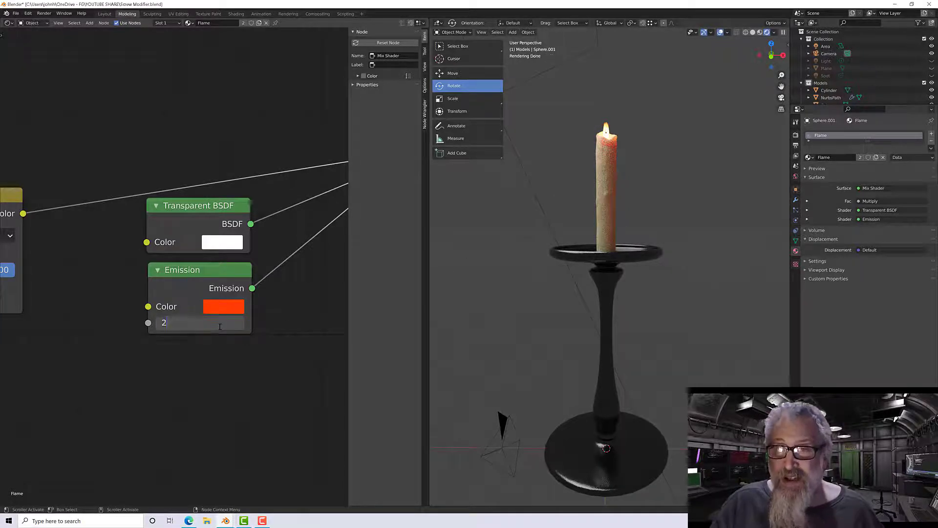
pyautogui.press('Return')
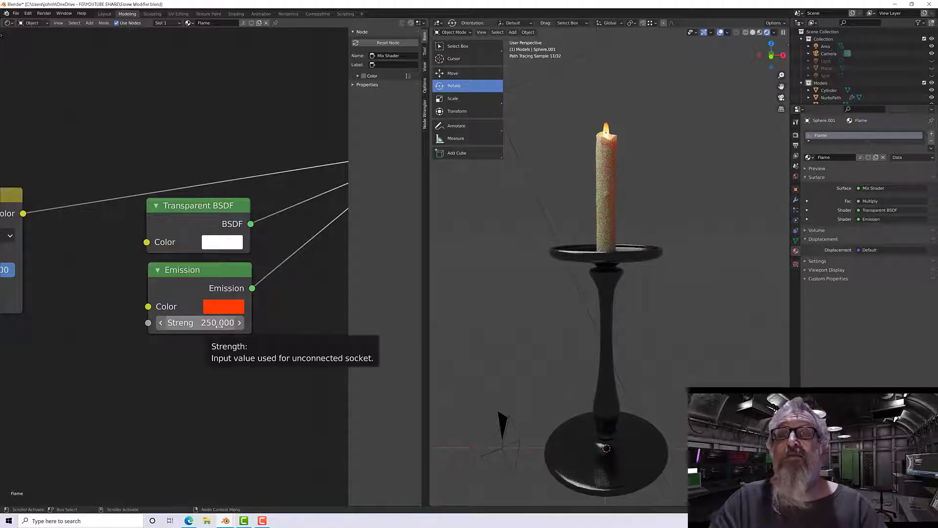